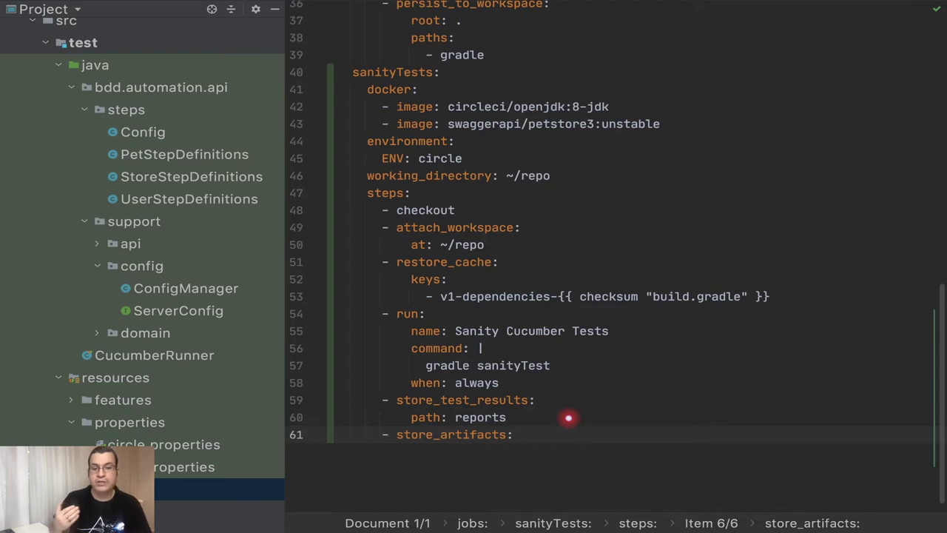
- Add the path reports under store_artifacts in the sanityTests job of the CircleCI config
key("Return")
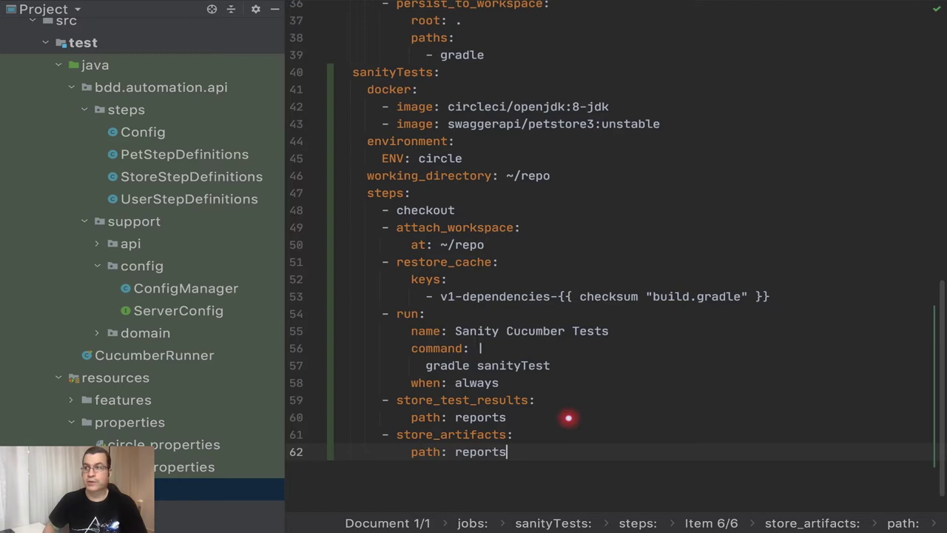
scroll(546, 388, "down", 1)
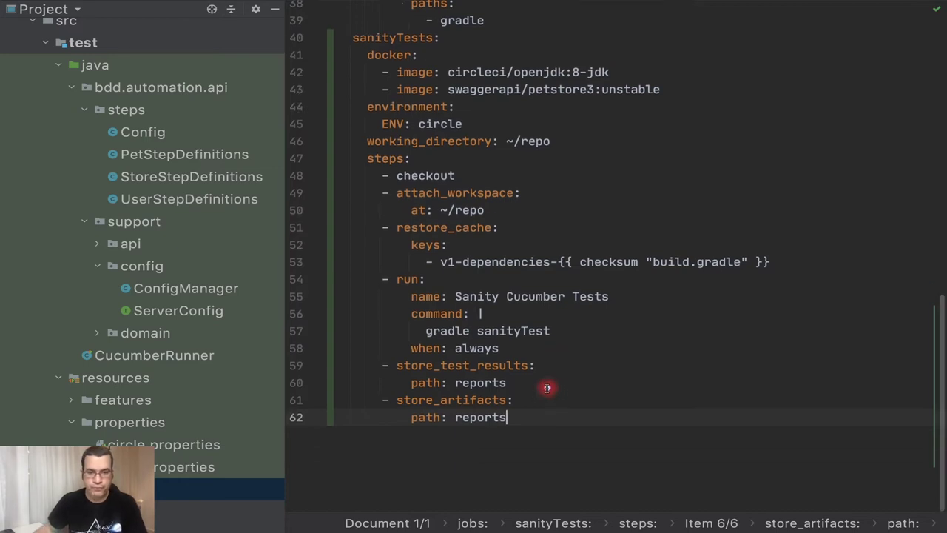
scroll(547, 388, "up", 1)
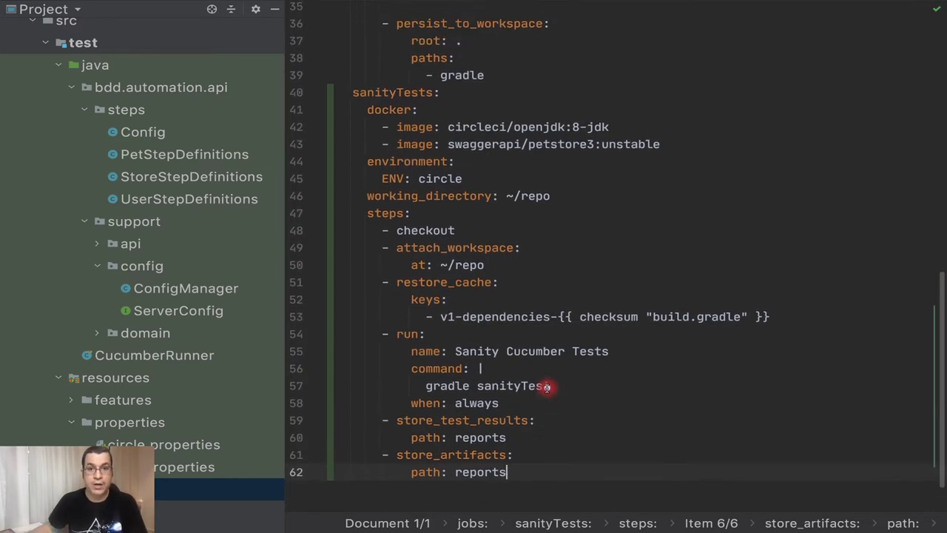
- Switch to iTerm2, check the repository status with gst and stage all changes with gaa
key("super+Tab")
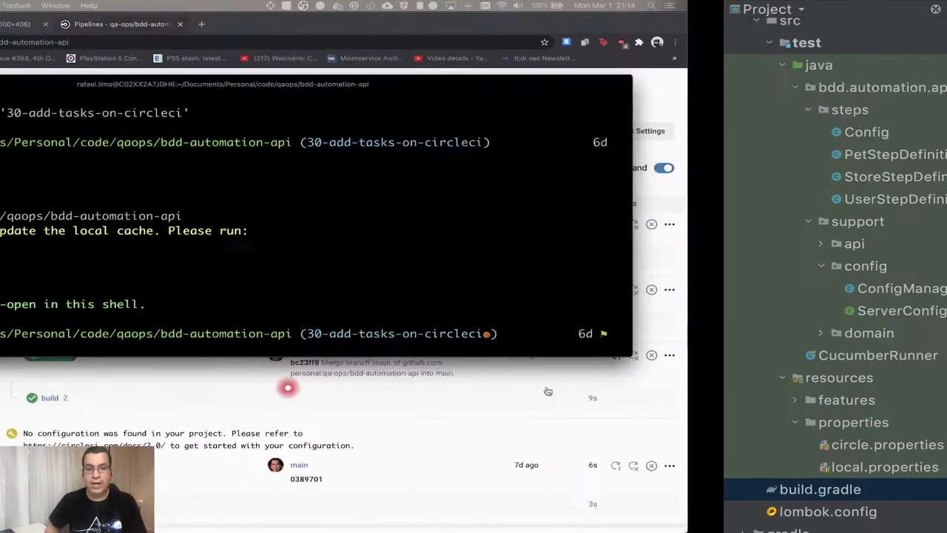
type("gst")
key("Return")
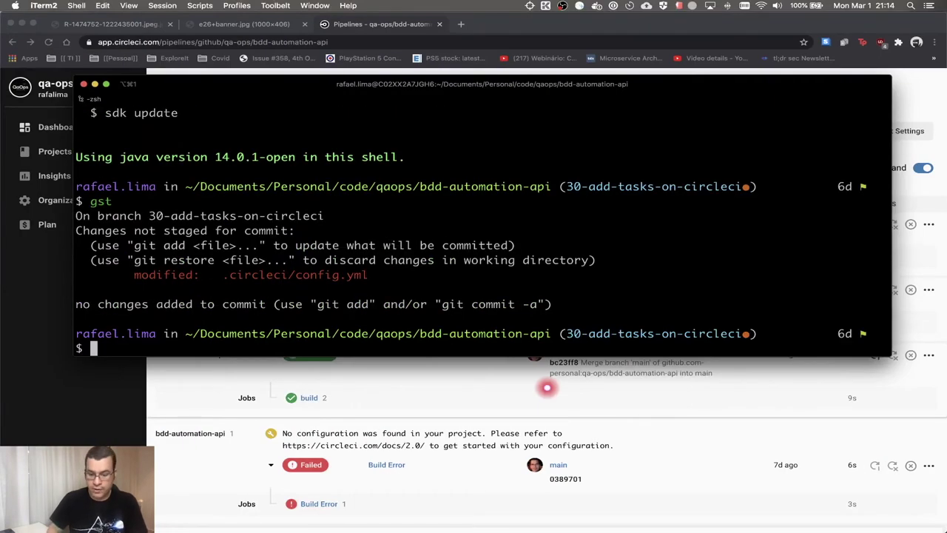
type("gaa")
key("Return")
- Commit the staged changes using gcmsg with the message "Adding sanityTest job in circle ci"
type("gcmsg \"Adding ")
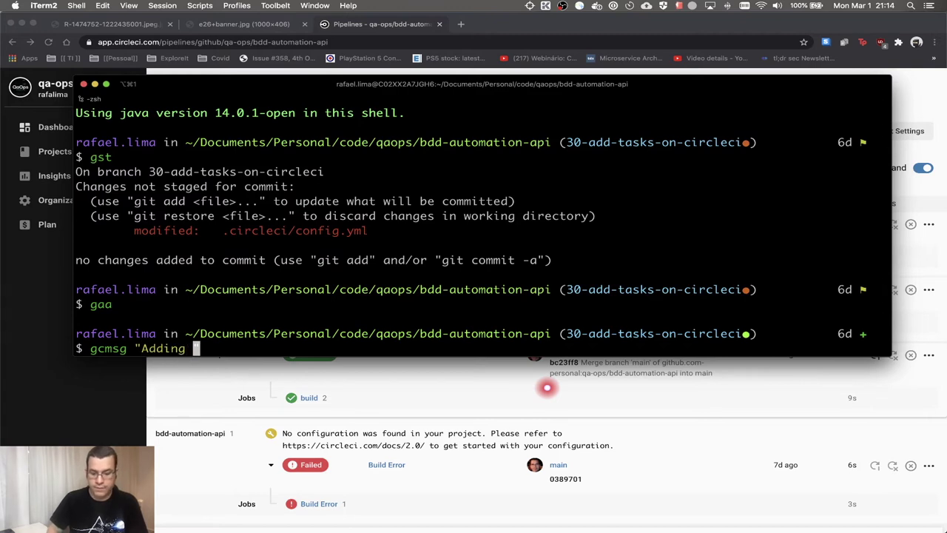
type("sanit")
key("BackSpace")
key("BackSpace")
key("BackSpace")
type("nity")
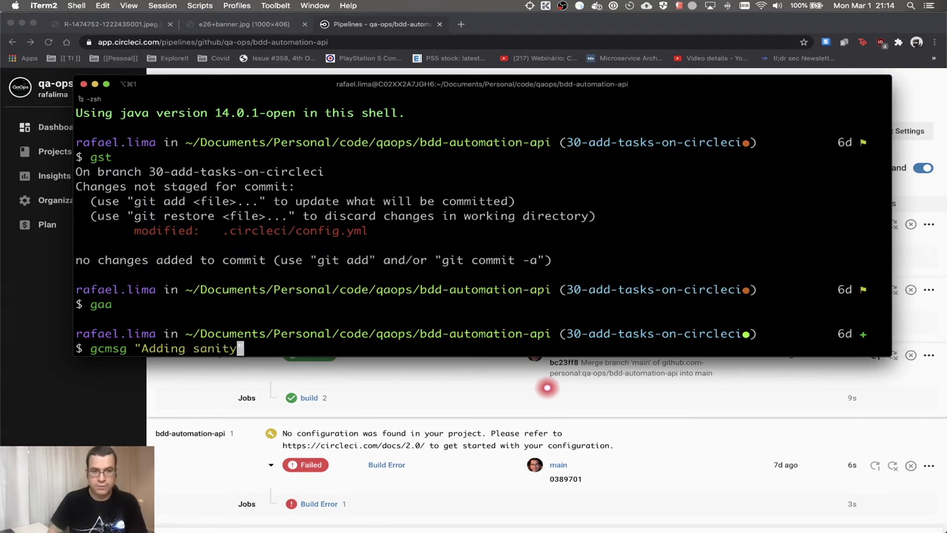
type("Test job in circle")
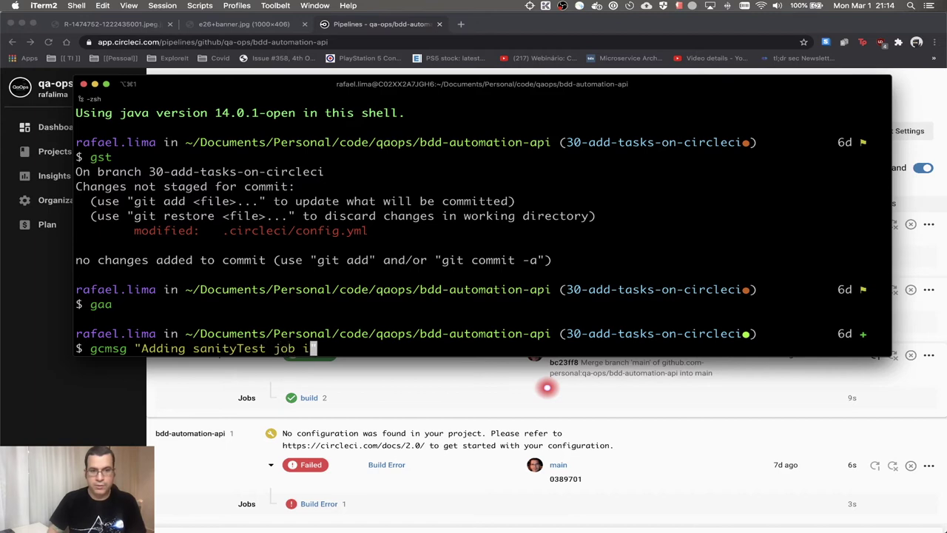
type(" ci")
key("Return")
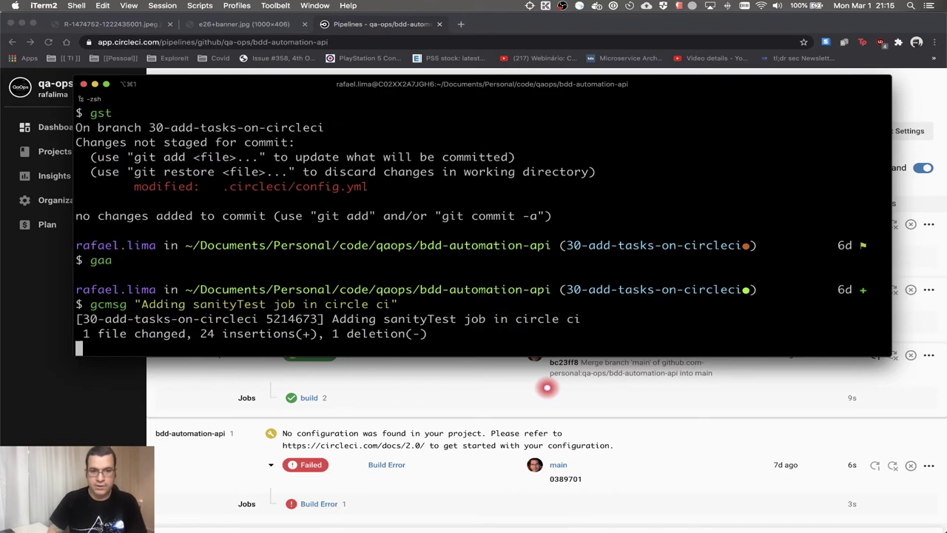
- Push the branch with ggpushf and open its running pipeline on the CircleCI page in Chrome
type("ggpushf")
key("Return")
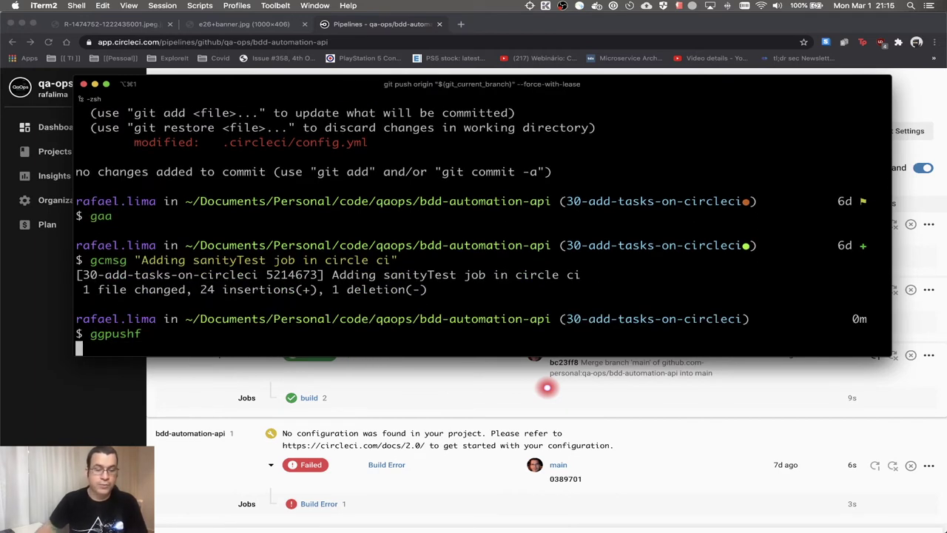
left_click(405, 384)
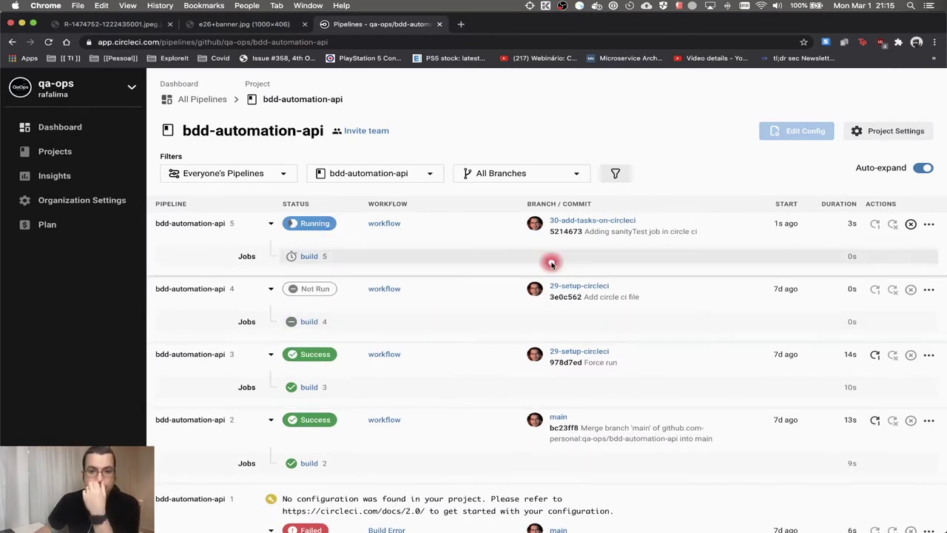
left_click(314, 225)
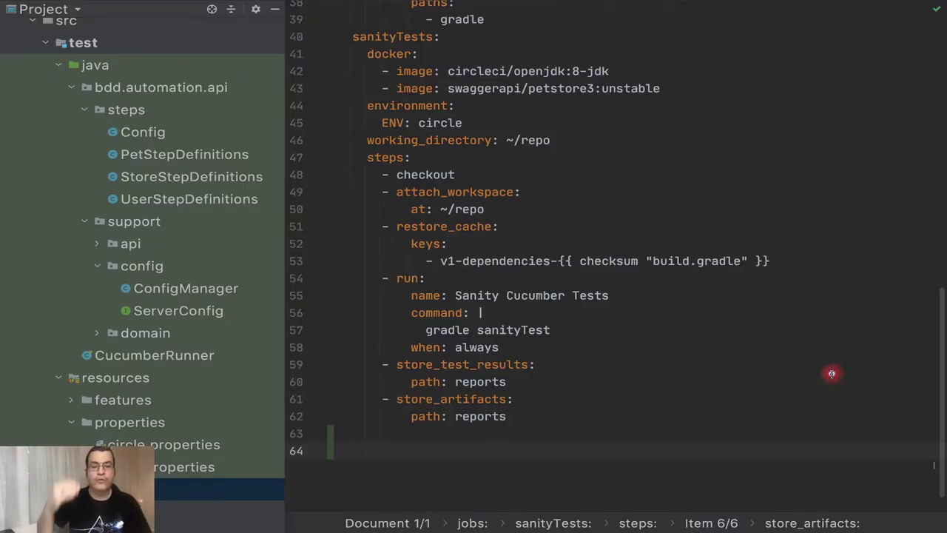
- Add a top-level workflows: key at the end of the CircleCI config, below the sanityTests job
scroll(772, 374, "up", 12)
left_click(369, 112)
scroll(477, 181, "down", 7)
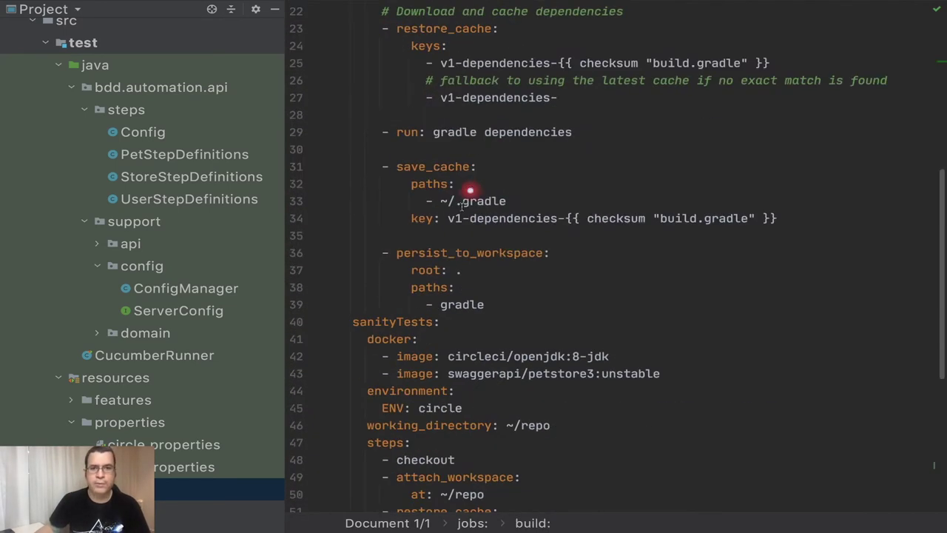
double_click(389, 322)
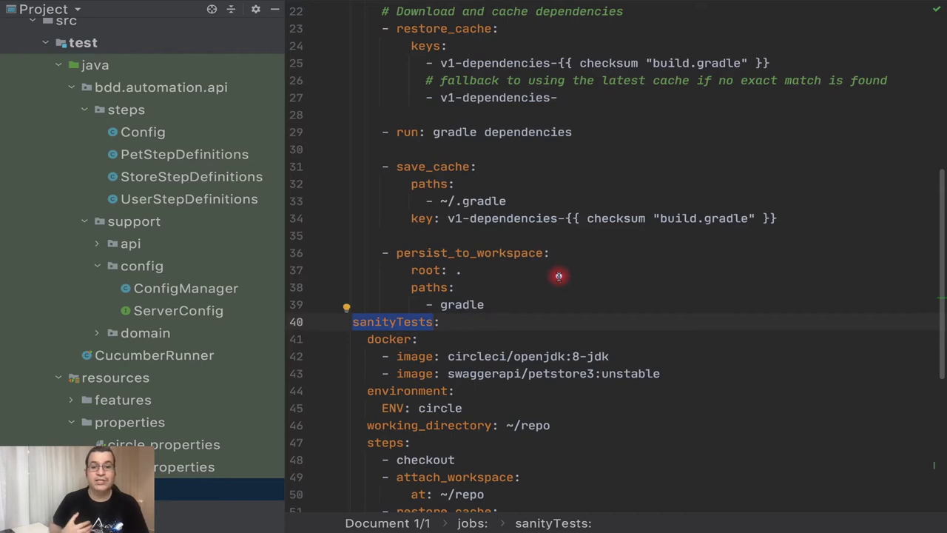
scroll(559, 277, "up", 7)
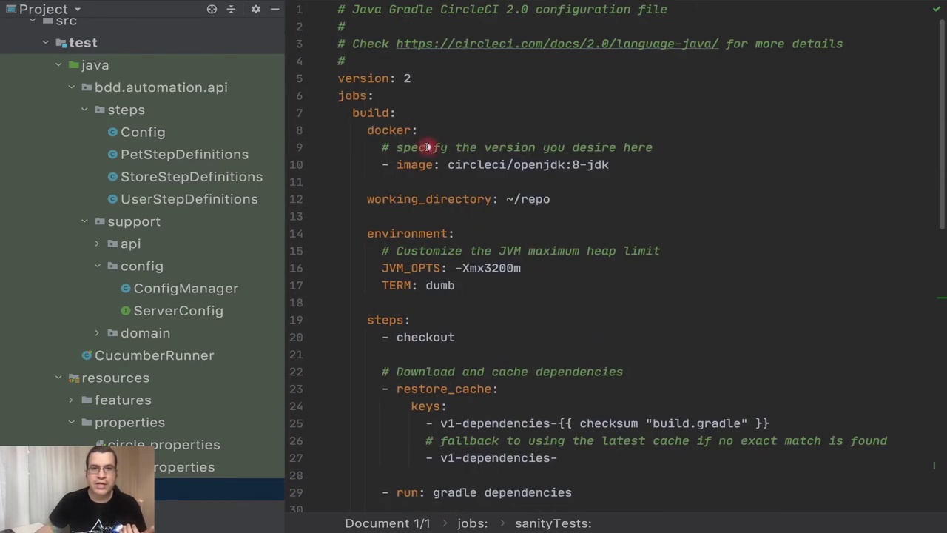
scroll(527, 238, "down", 13)
left_click(363, 427)
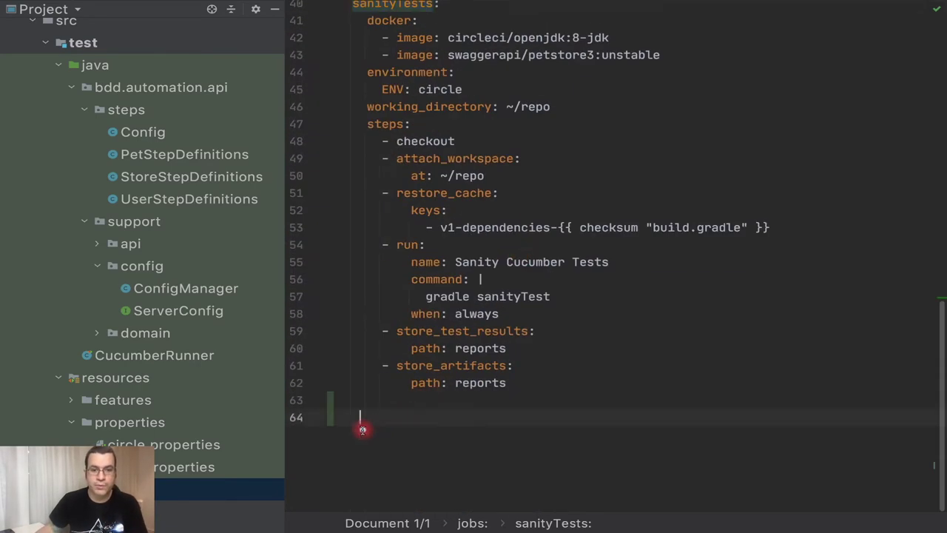
key("BackSpace")
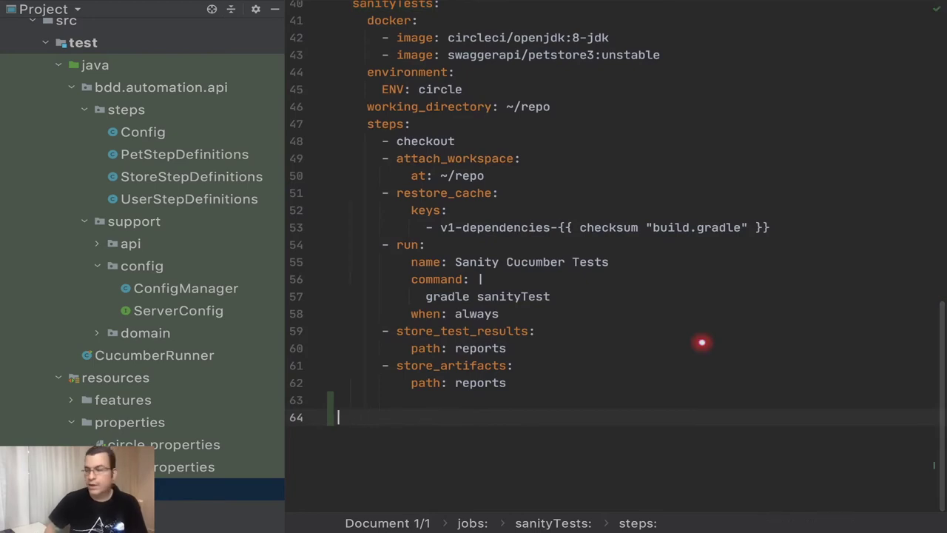
key("Tab")
key("BackSpace")
type("workflows:")
key("Return")
- Declare version: 2 under the workflows key
scroll(639, 263, "up", 8)
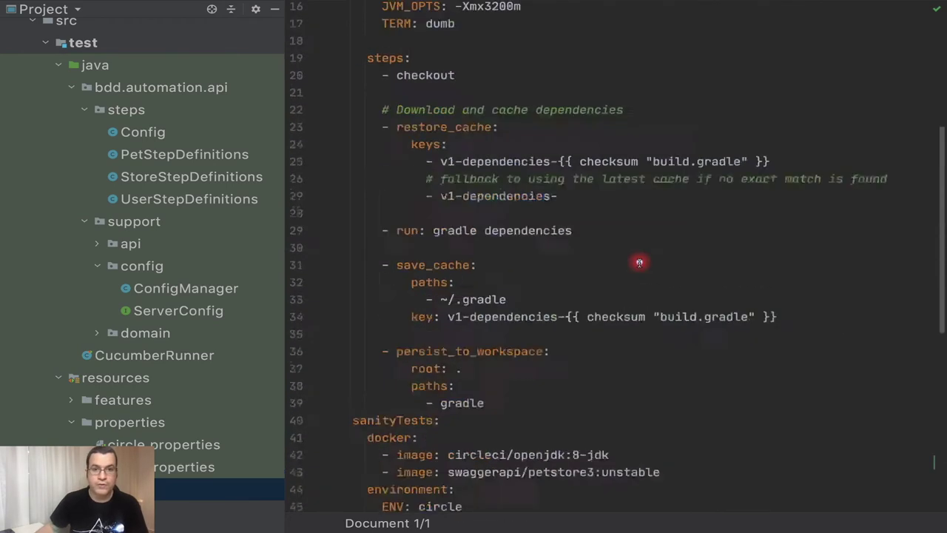
scroll(640, 263, "up", 5)
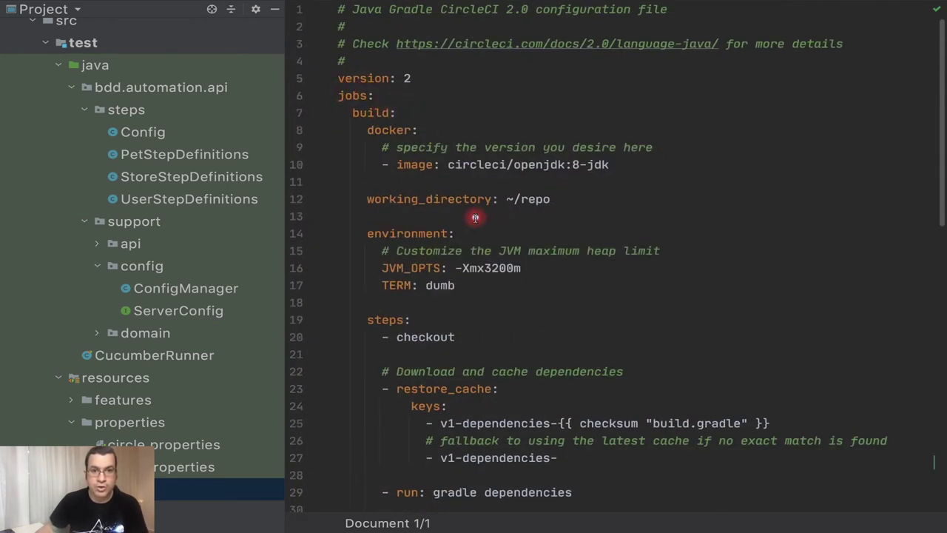
scroll(475, 217, "down", 10)
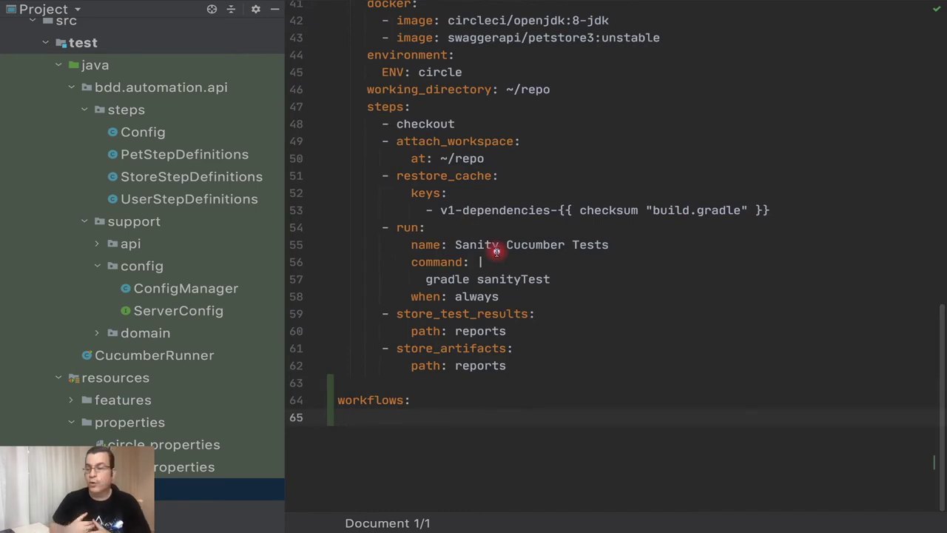
type("on: 2")
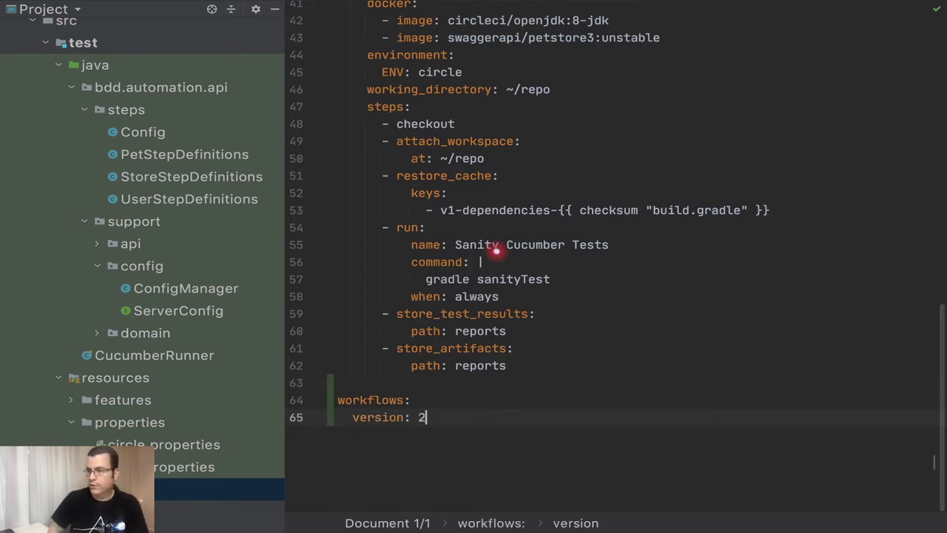
key("Return")
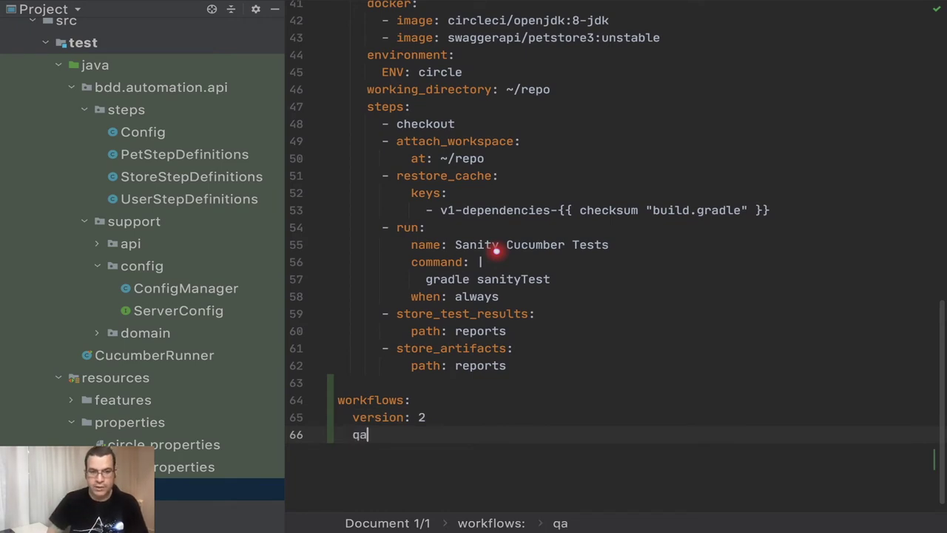
- Define a workflow named qaops-bdd under workflows and give it a nested jobs: key
type("qaops-bdd")
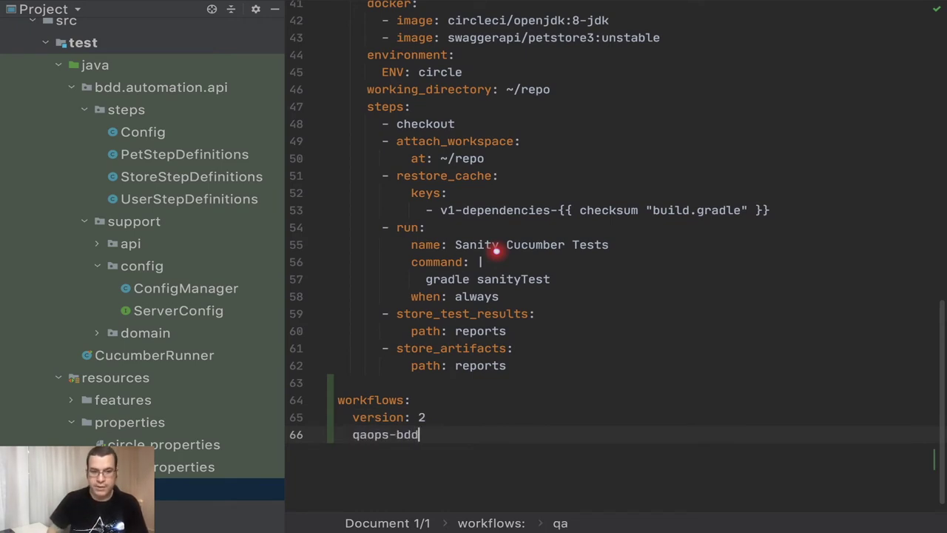
type(";")
key("Return")
key("BackSpace")
key("BackSpace")
type(":")
key("Return")
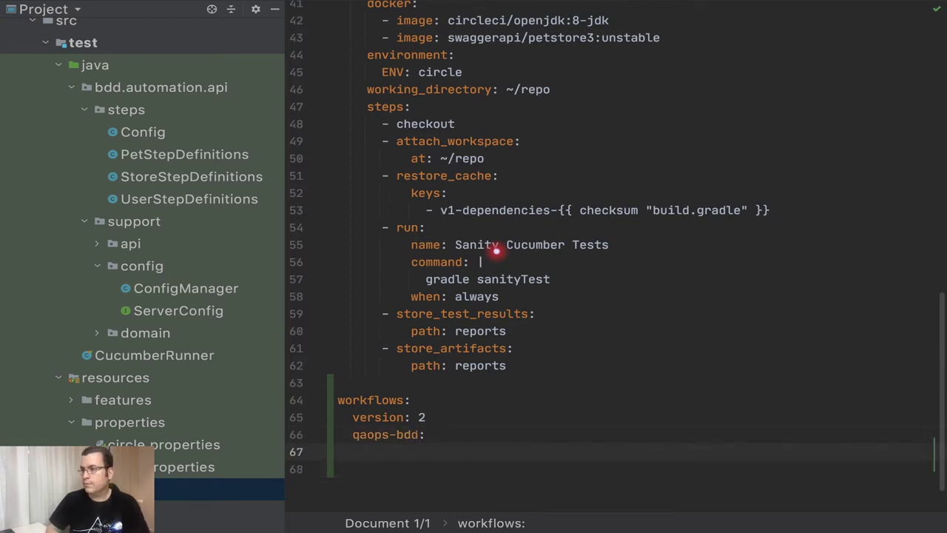
type("jobs:")
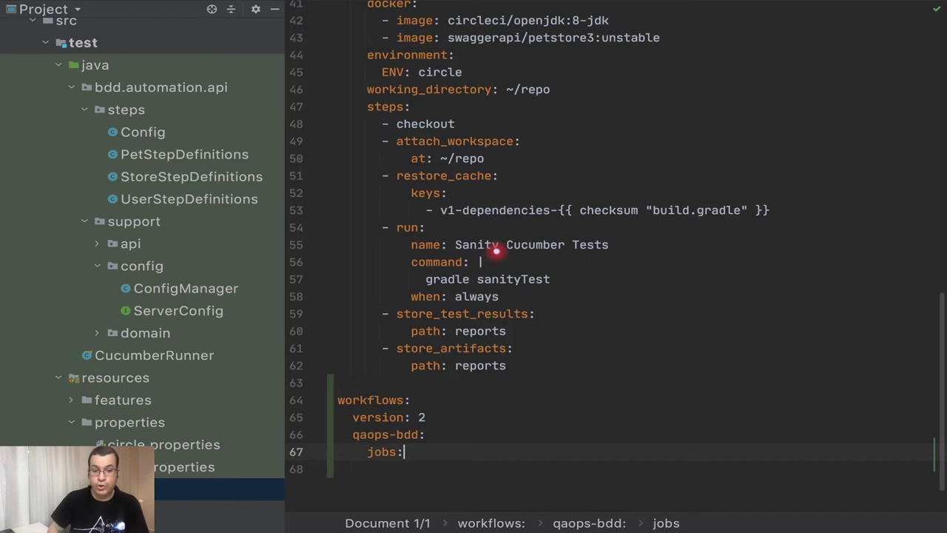
key("Return")
- Check the job names defined in the config and list build as the first job of the qaops-bdd workflow
scroll(417, 313, "up", 10)
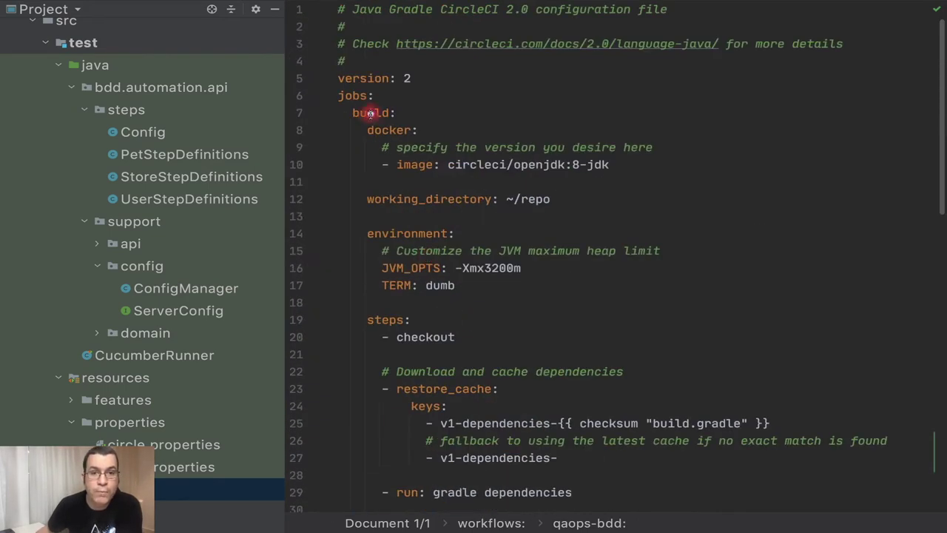
double_click(374, 114)
scroll(414, 217, "down", 7)
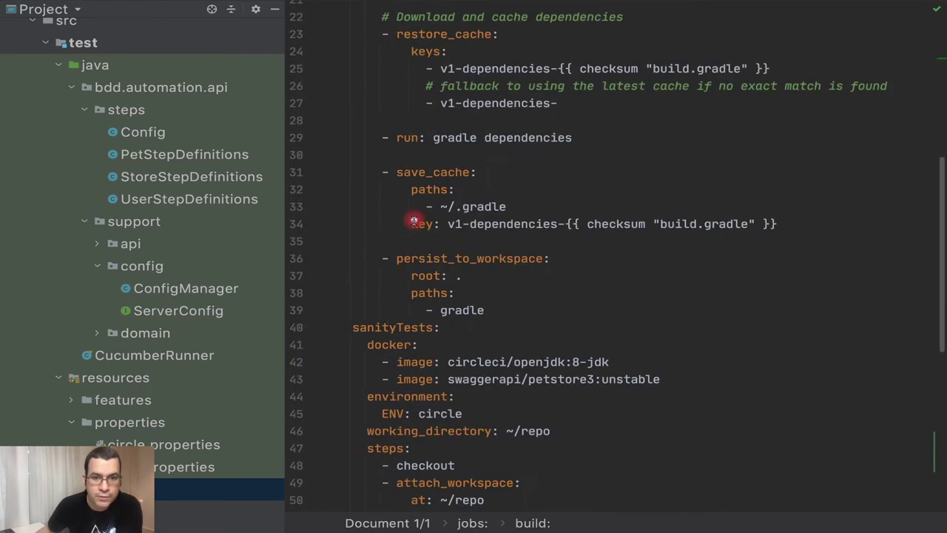
double_click(393, 329)
scroll(422, 296, "down", 7)
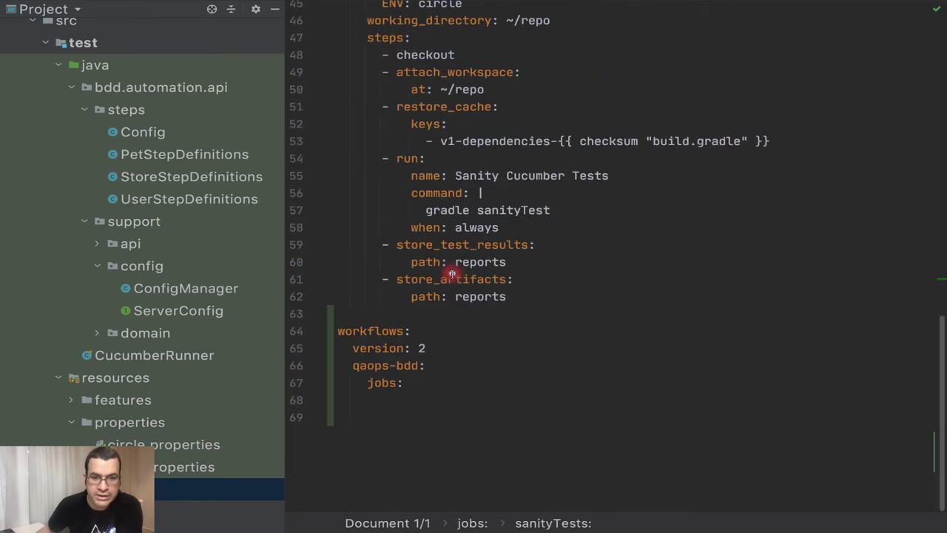
left_click(418, 383)
key("Return")
type("build ")
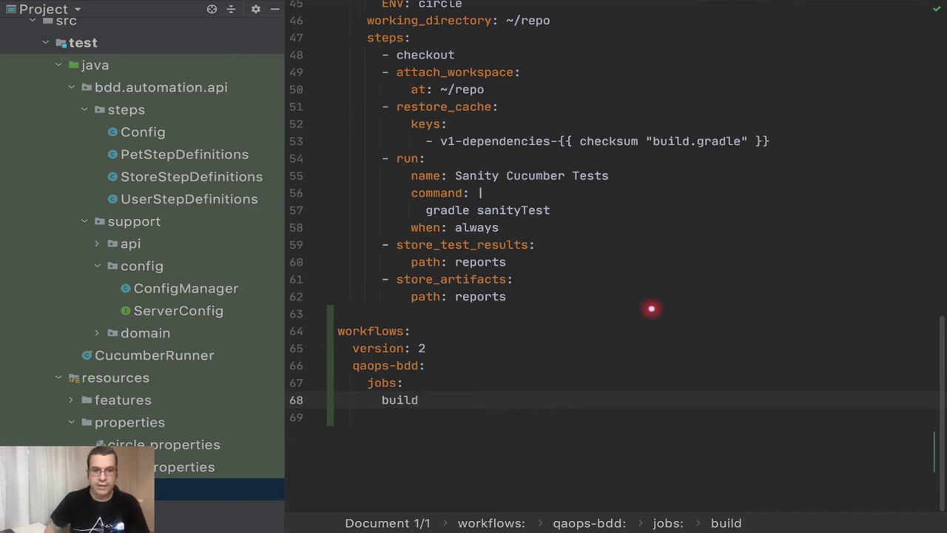
type("-")
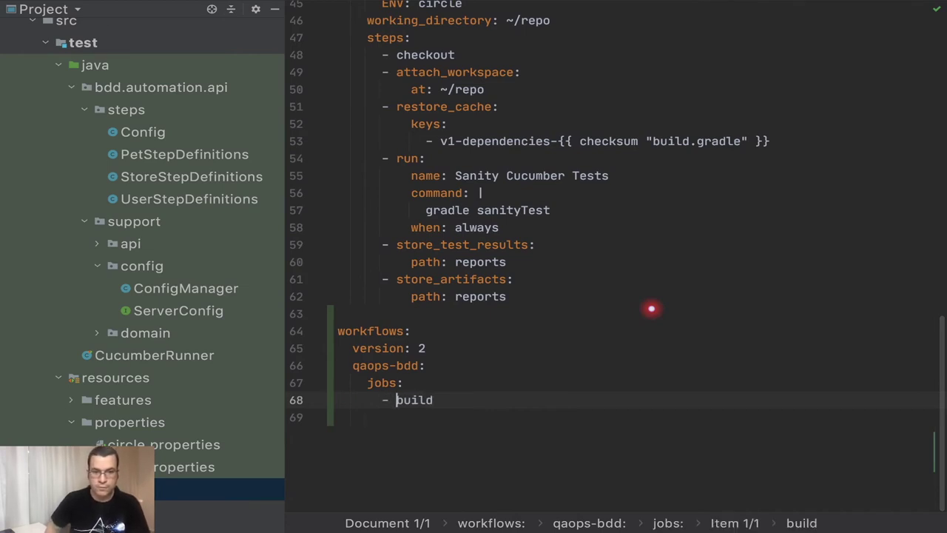
key("End")
- List sanityTests as the second job of the qaops-bdd workflow, below build
key("Return")
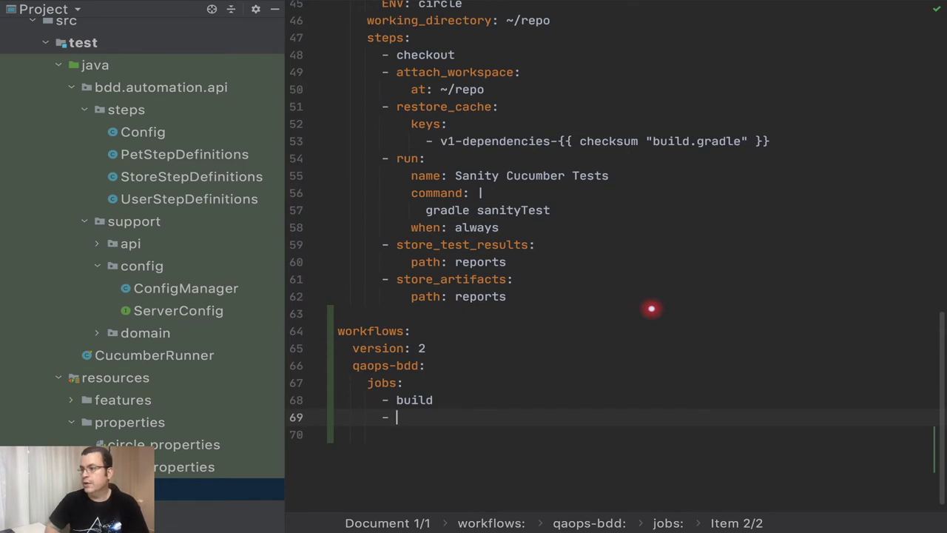
type("sanitu")
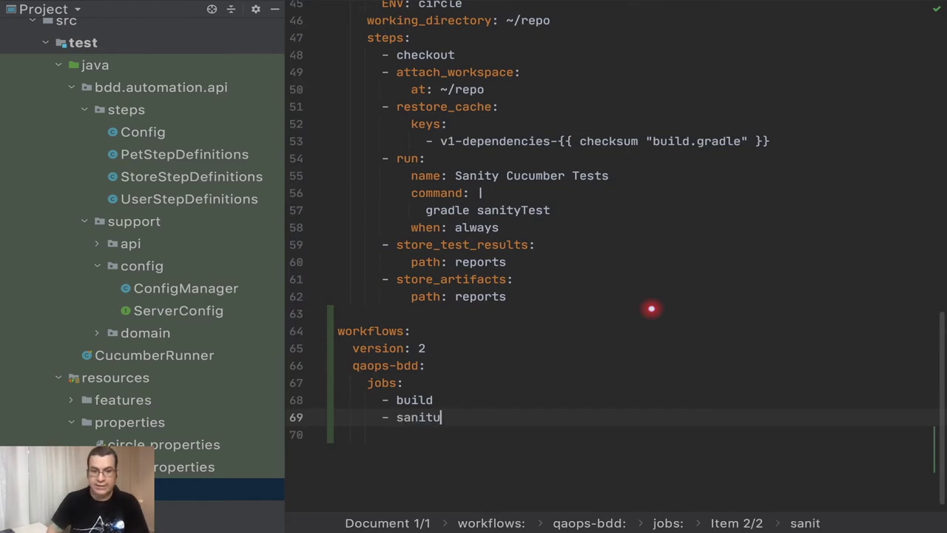
key("BackSpace")
type("yTests")
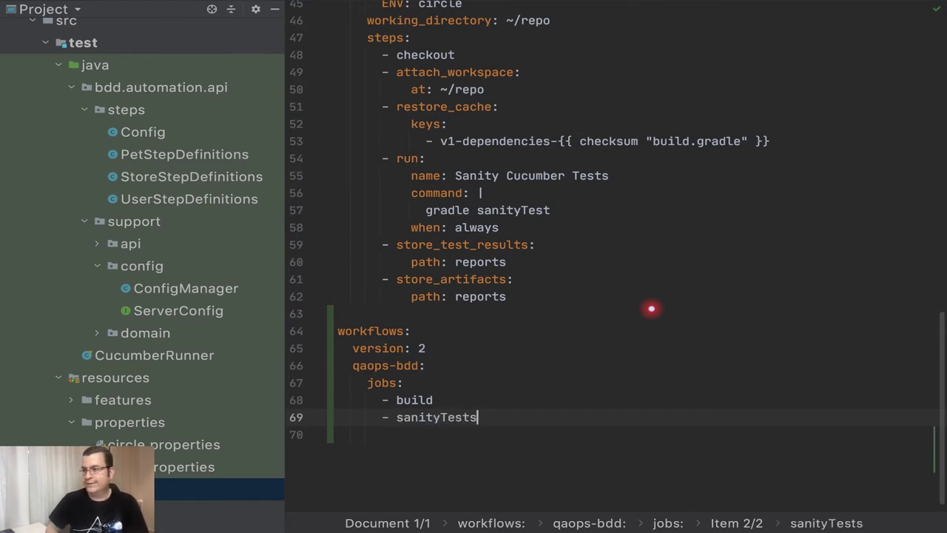
- Make the sanityTests workflow job depend on build by nesting a requires: list with a build entry beneath it
type(":")
key("Return")
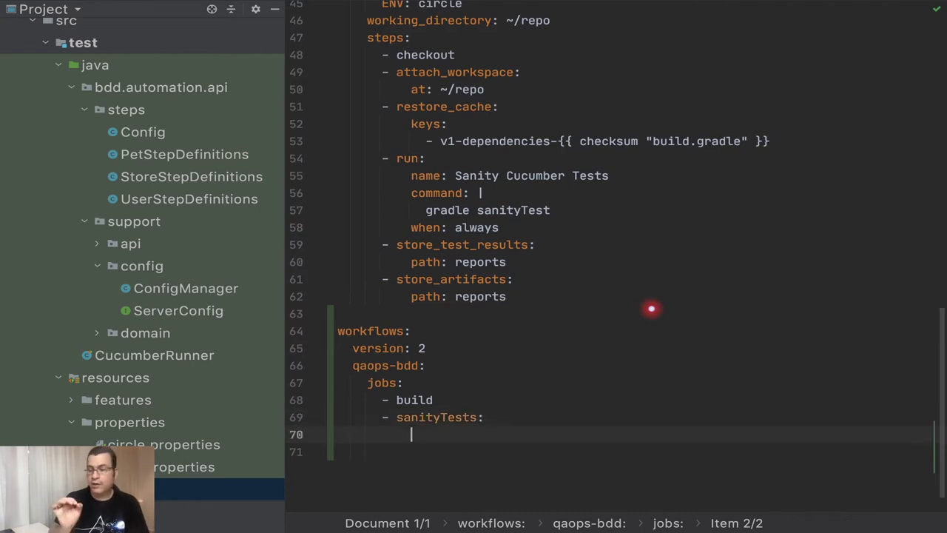
type("eq")
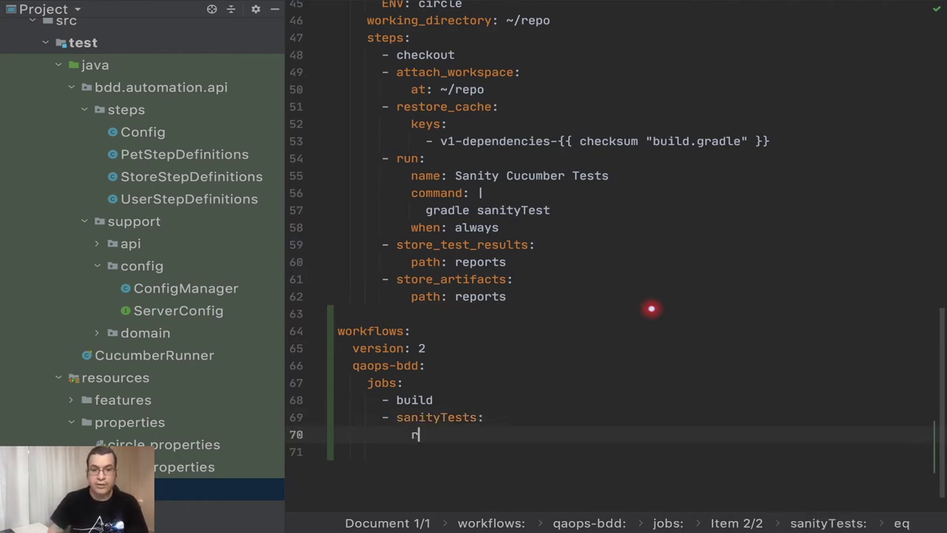
type("uires:")
key("Return")
type("- build")
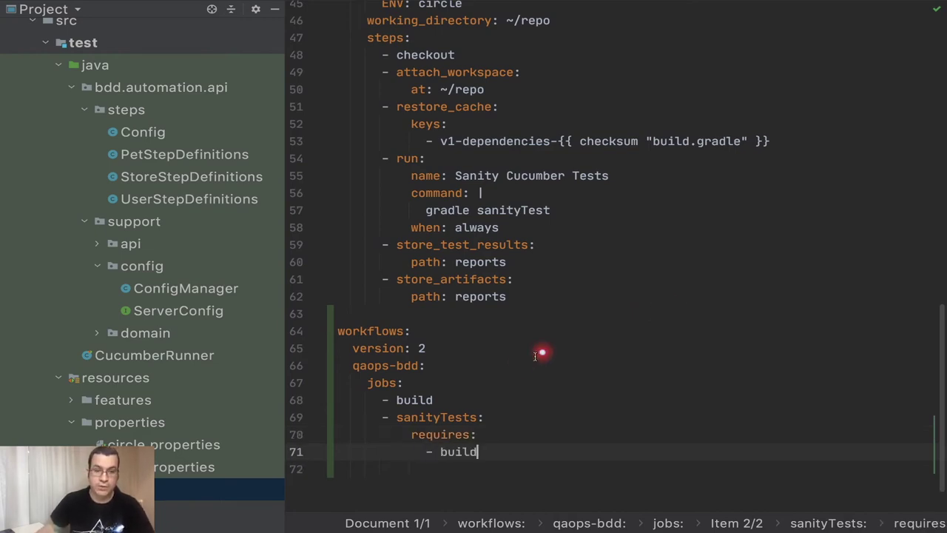
double_click(418, 401)
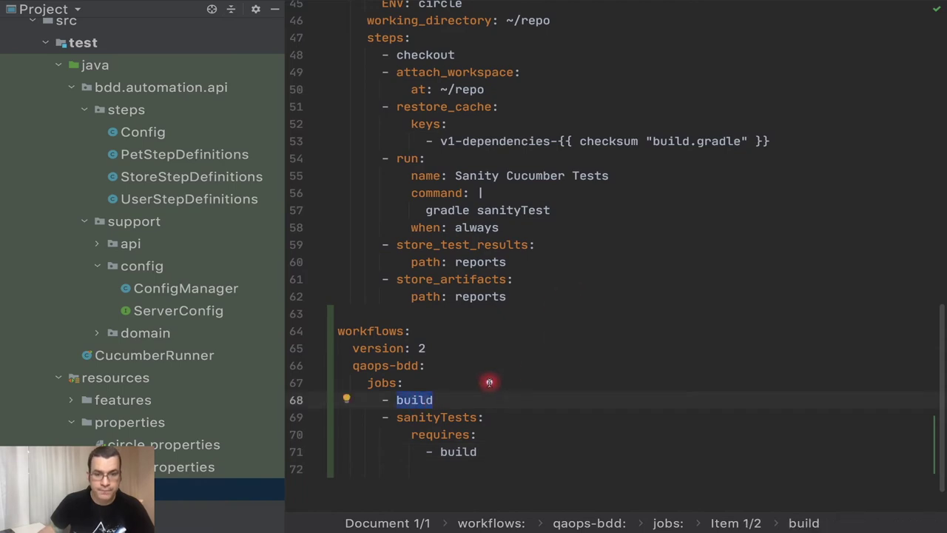
left_click(458, 453)
double_click(459, 452)
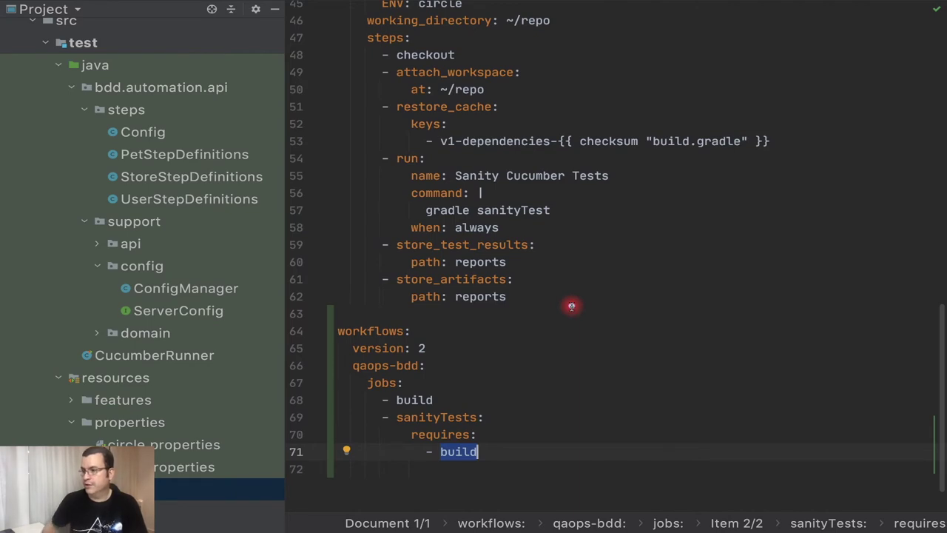
- Switch to the terminal, check the repository status with gst and stage all changes with gaa
key("super")
key("super")
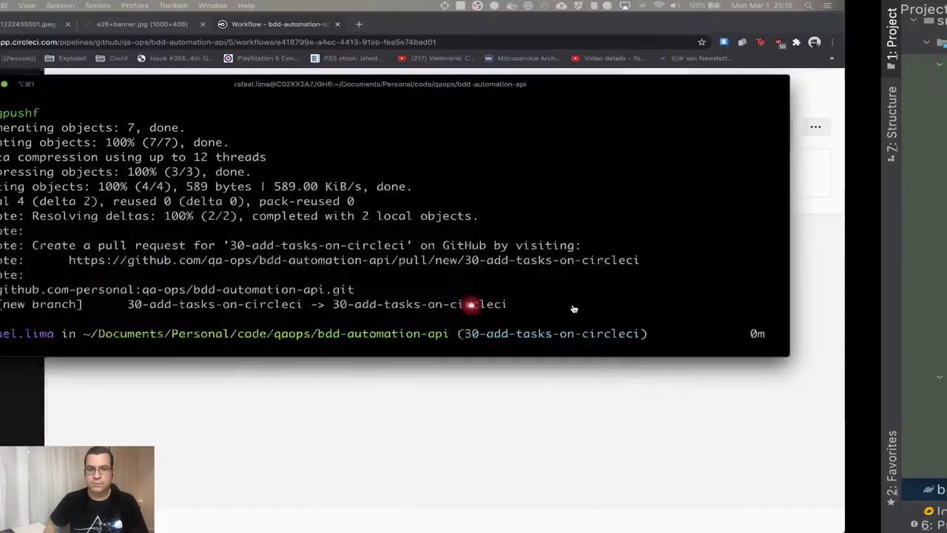
type("gst")
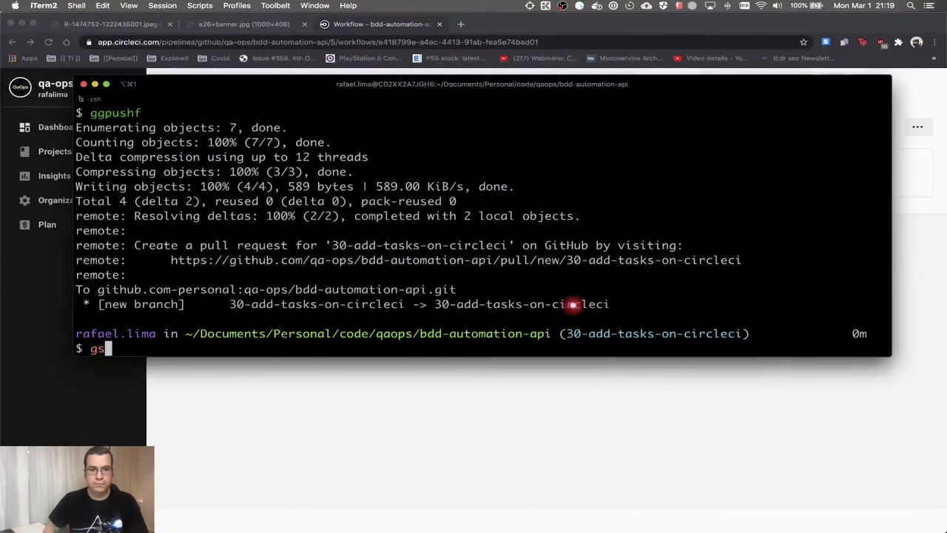
key("Return")
type("gaa")
key("Return")
- Commit the staged change with gcmsg and the message "Adicionar workflow", and push the branch with ggpushf
type("gcmsg \"Adicionar wor")
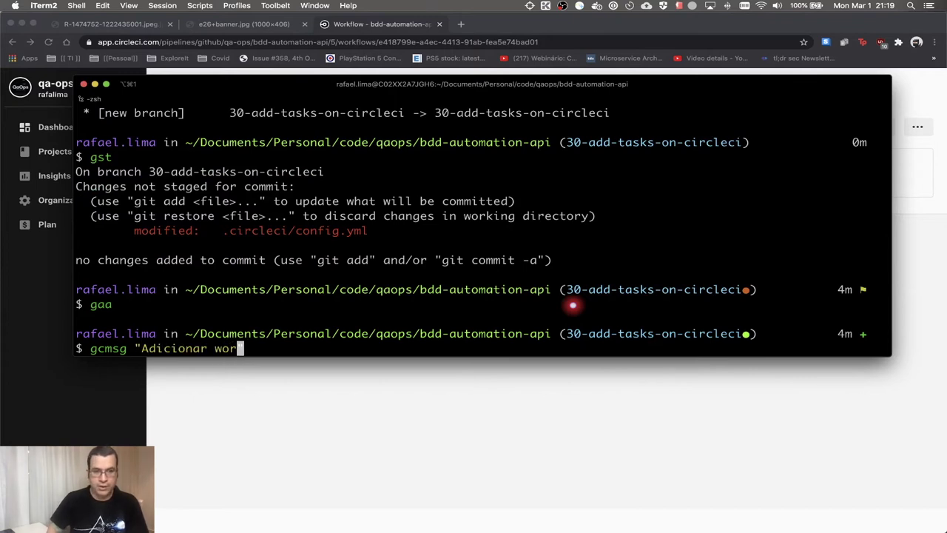
type("kflow\"")
key("Return")
type("ggpushf")
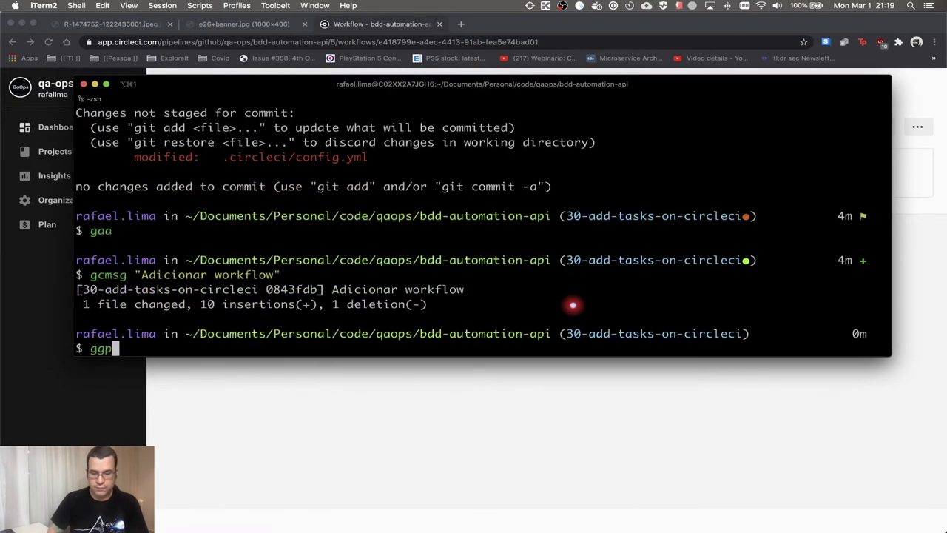
key("Return")
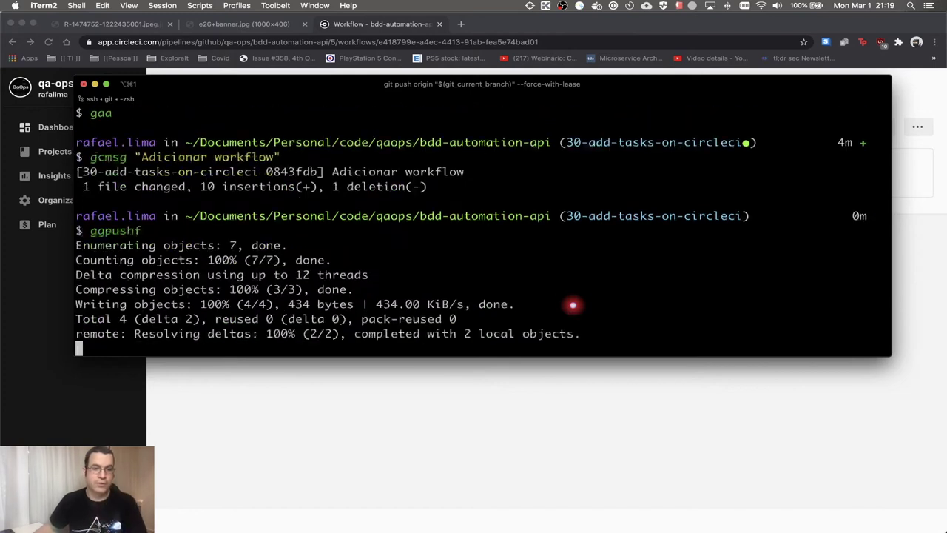
- Switch to CircleCI in Chrome, open the sanityTests job of the bdd-automation-api project's latest pipeline and examine its Spin up environment output
left_click(527, 420)
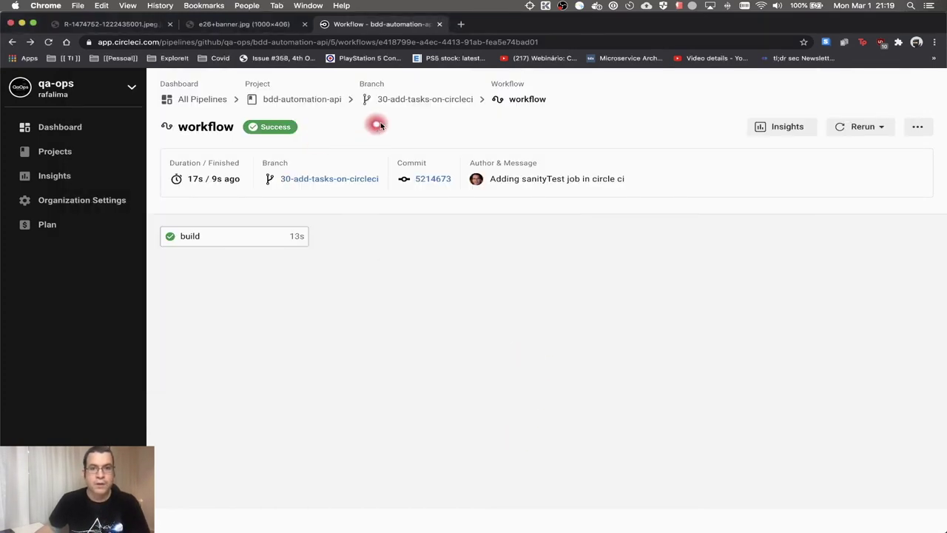
left_click(302, 100)
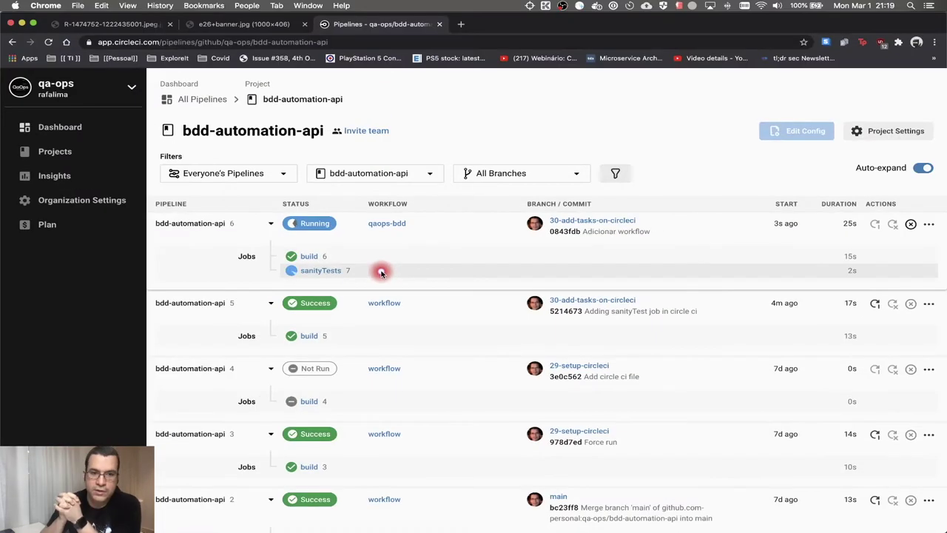
left_click(330, 270)
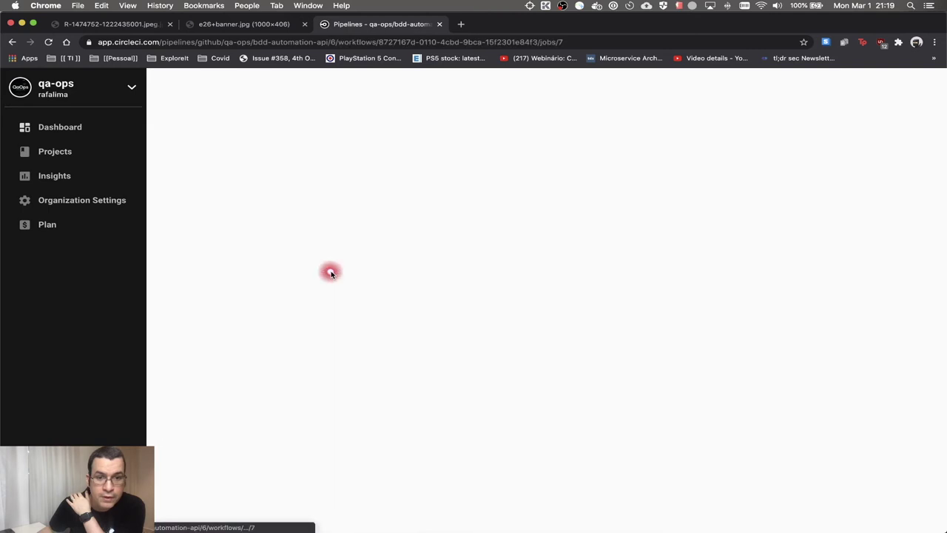
scroll(586, 227, "down", 3)
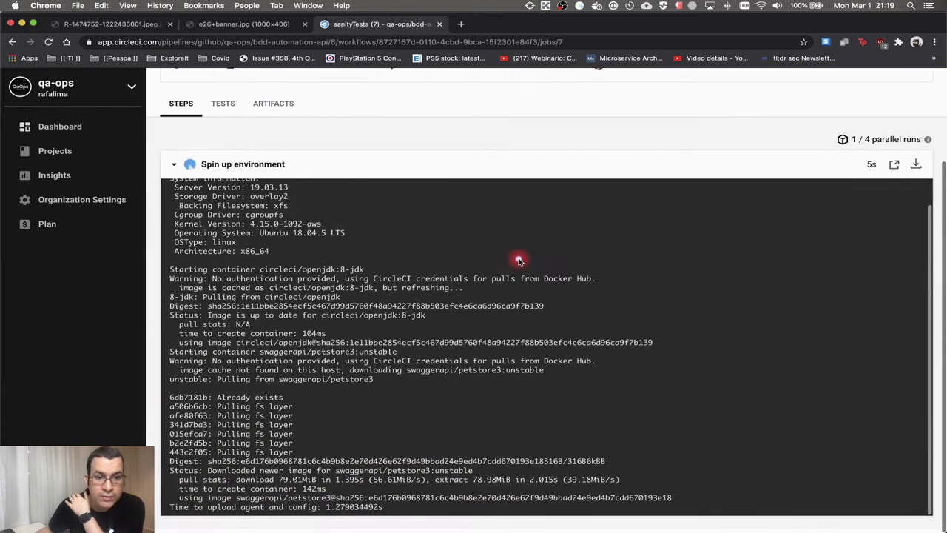
scroll(482, 262, "up", 5)
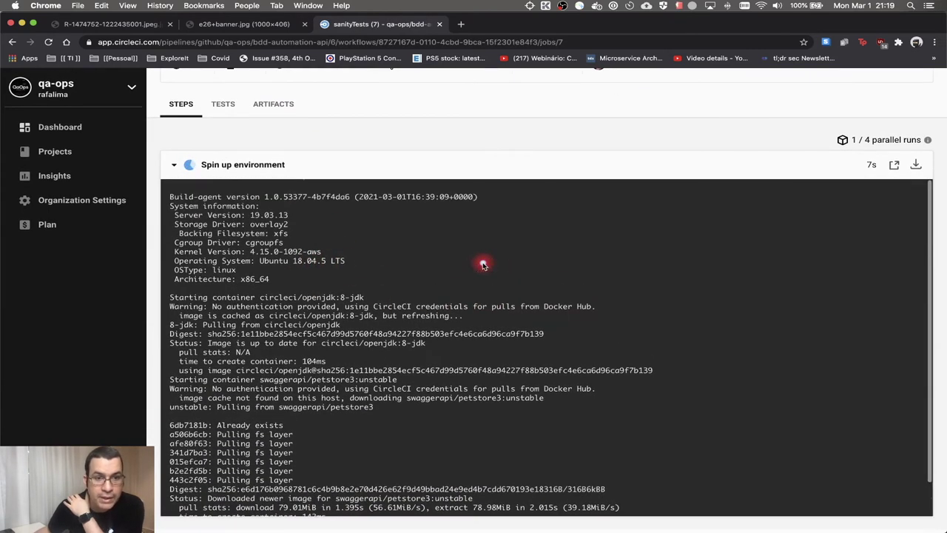
scroll(483, 264, "down", 1)
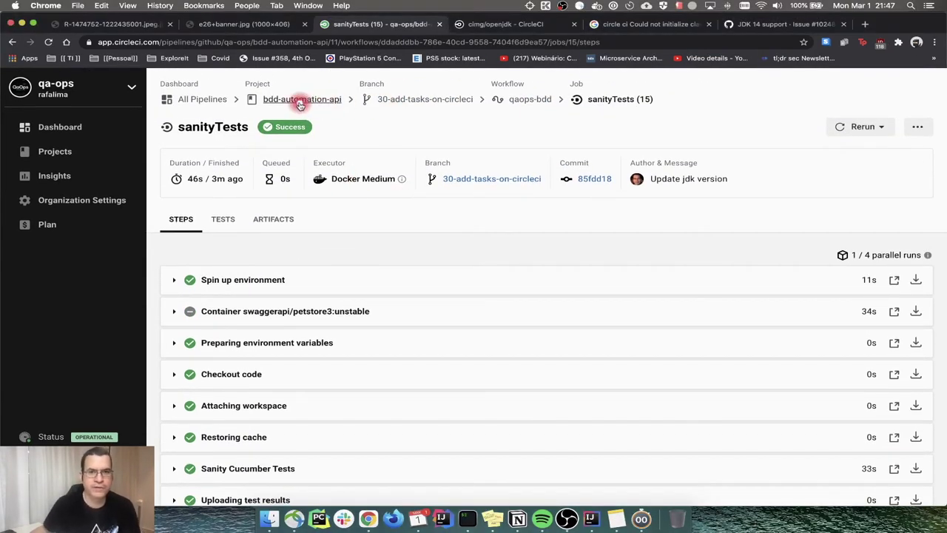
- Open the bdd-automation-api pipeline list and, in the code editor, check the docker image used by the sanityTests job
left_click(410, 99)
left_click(310, 102)
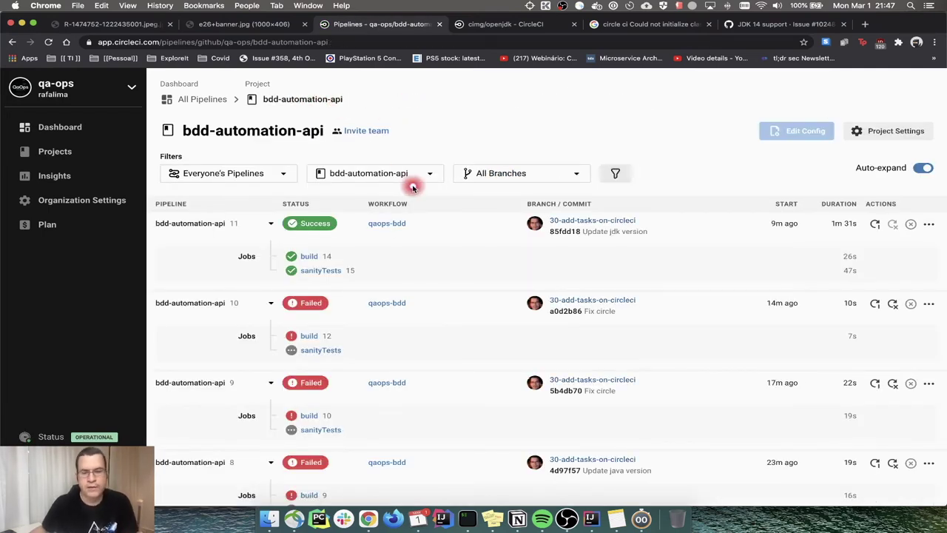
key("super+Tab")
scroll(450, 230, "up", 10)
scroll(450, 229, "down", 6)
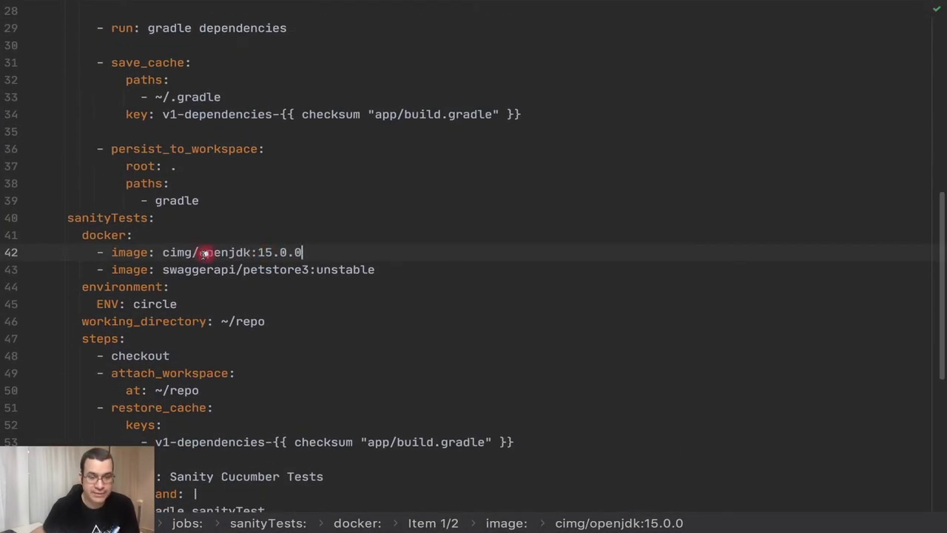
- Switch to Chrome and review the legacy OpenJDK (Java) image's usage line and recent tags in the CircleCI pre-built images documentation
key("super+Tab")
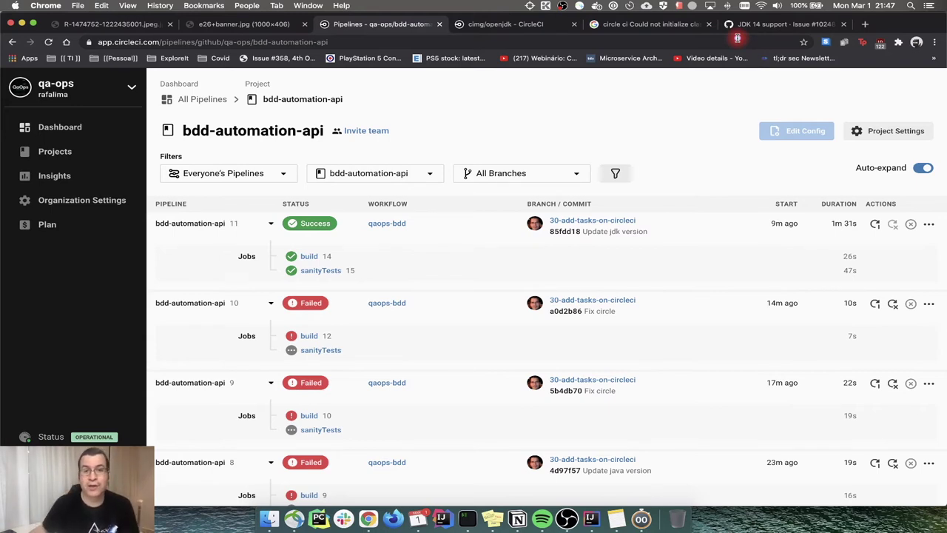
left_click(539, 30)
left_click(12, 42)
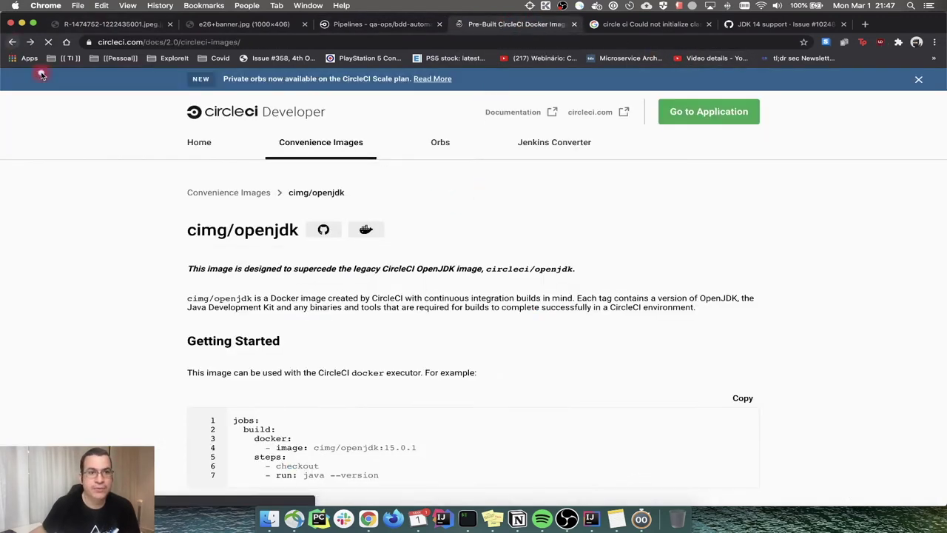
scroll(544, 243, "up", 5)
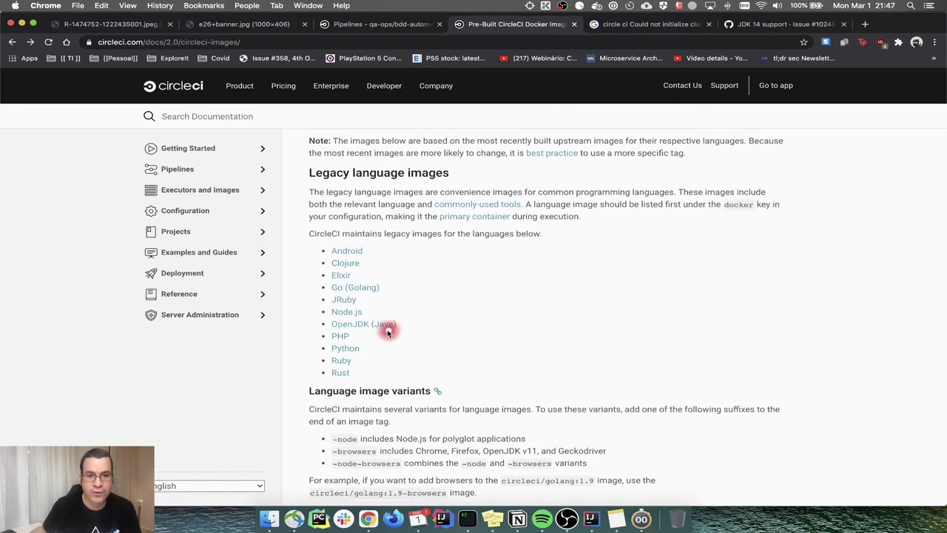
left_click_drag(311, 174, 318, 173)
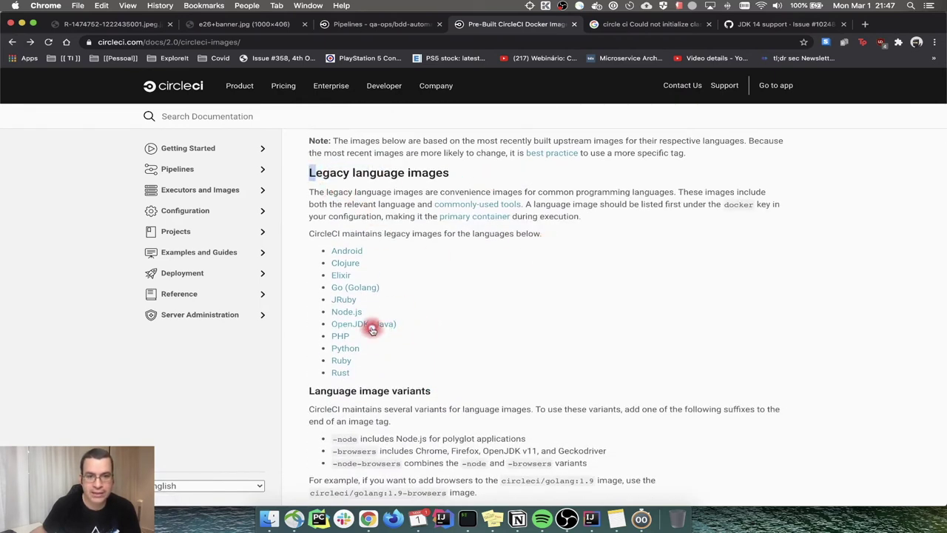
left_click(372, 330)
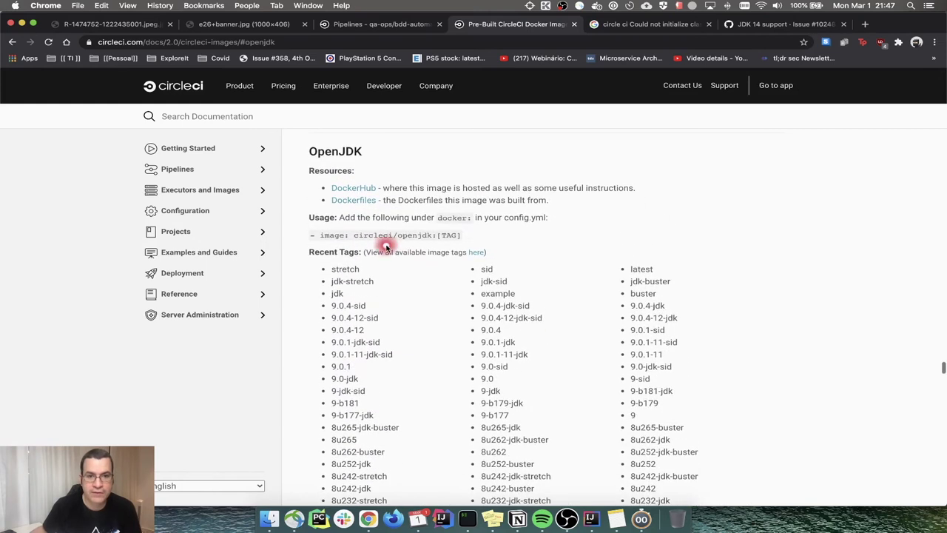
left_click_drag(353, 236, 460, 235)
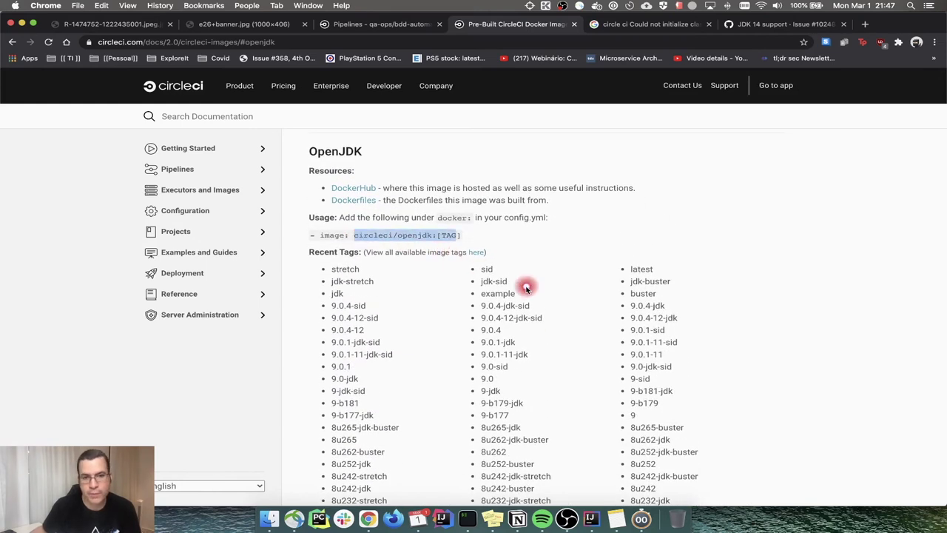
scroll(525, 286, "down", 5)
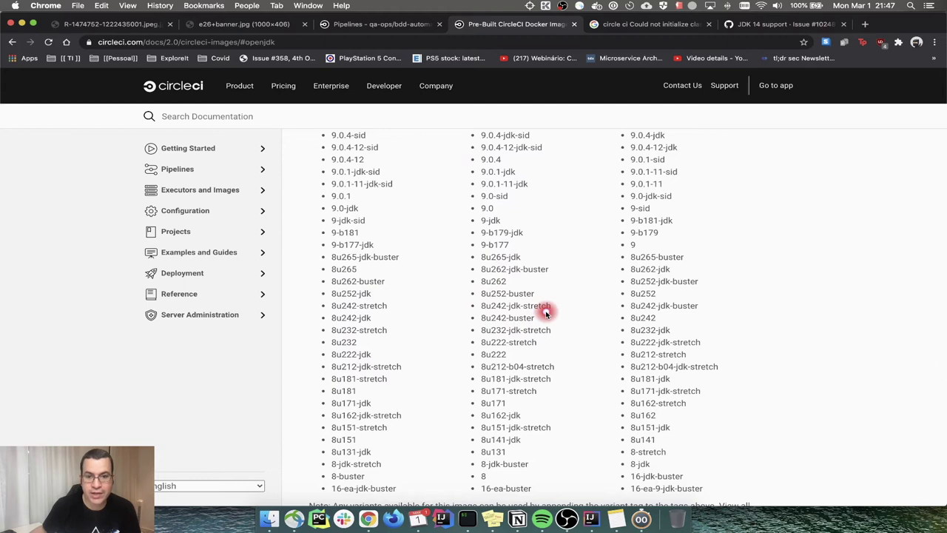
- Open the next-gen OpenJDK (Java) image page from the documentation and examine its cimg/openjdk usage example and tagging scheme
key("super+bracketleft")
scroll(393, 348, "down", 10)
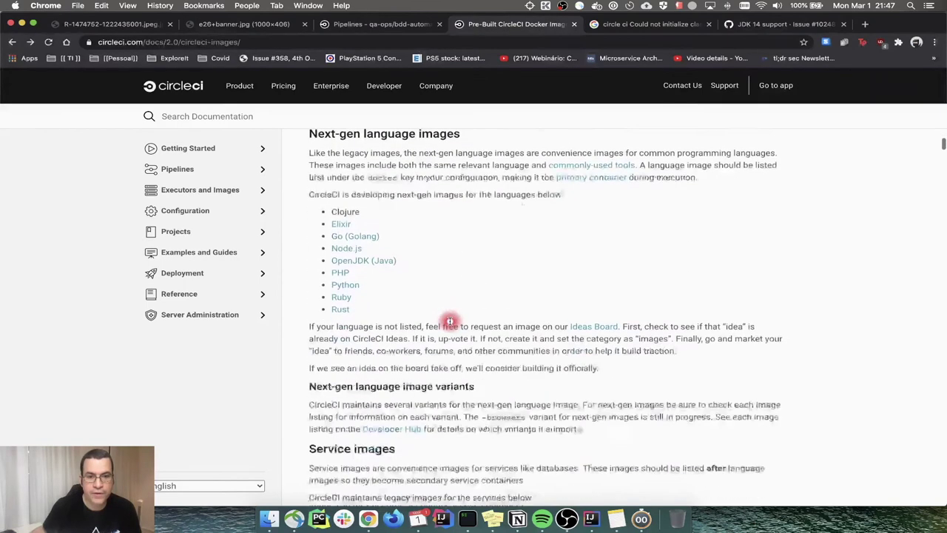
left_click(364, 260)
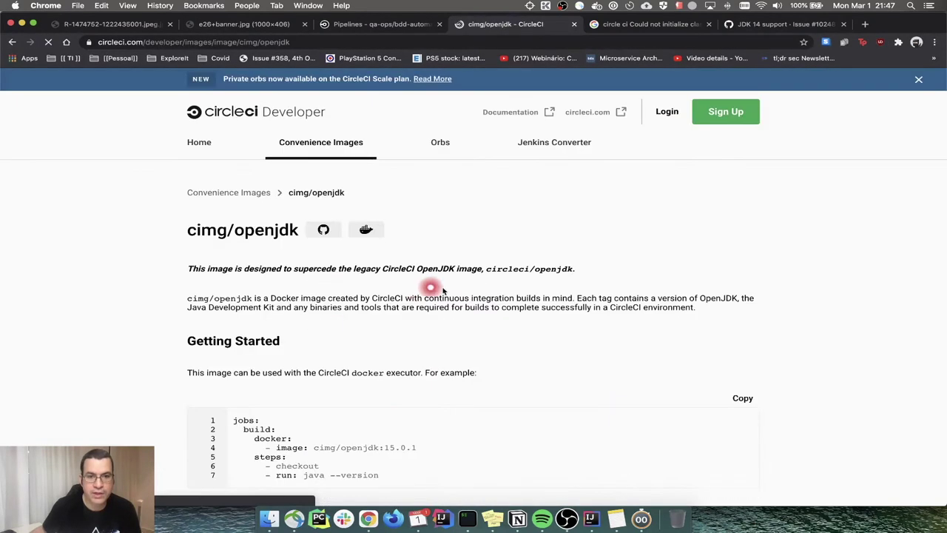
scroll(518, 290, "down", 5)
scroll(407, 313, "up", 4)
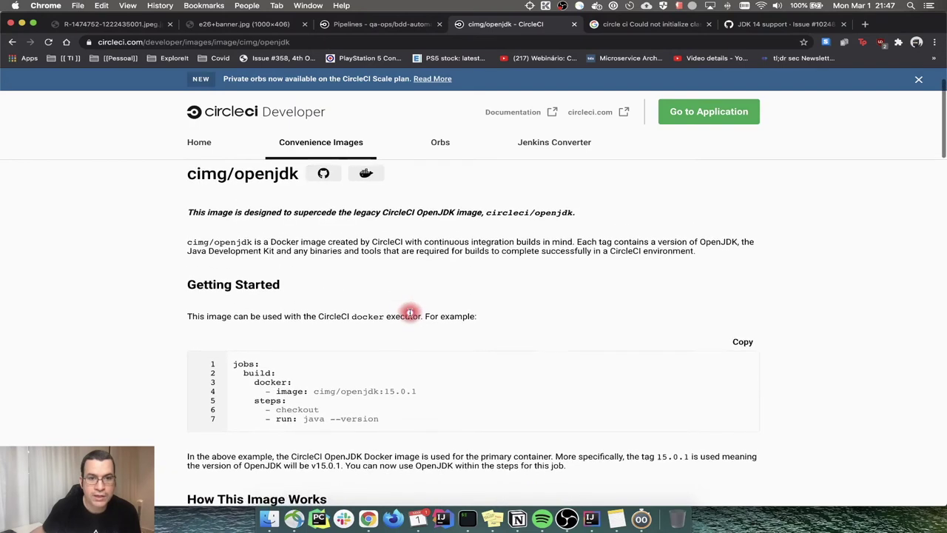
scroll(410, 313, "down", 1)
left_click_drag(315, 373, 340, 371)
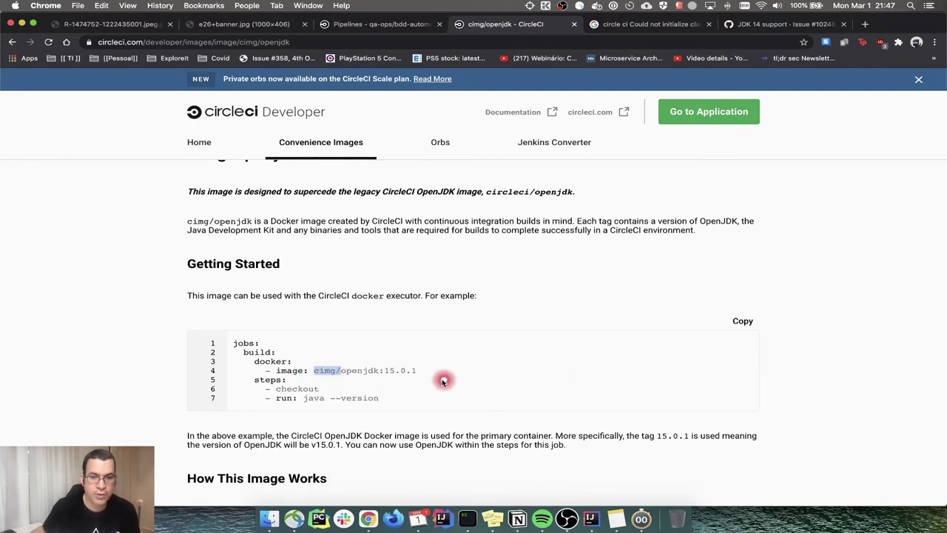
scroll(444, 381, "down", 3)
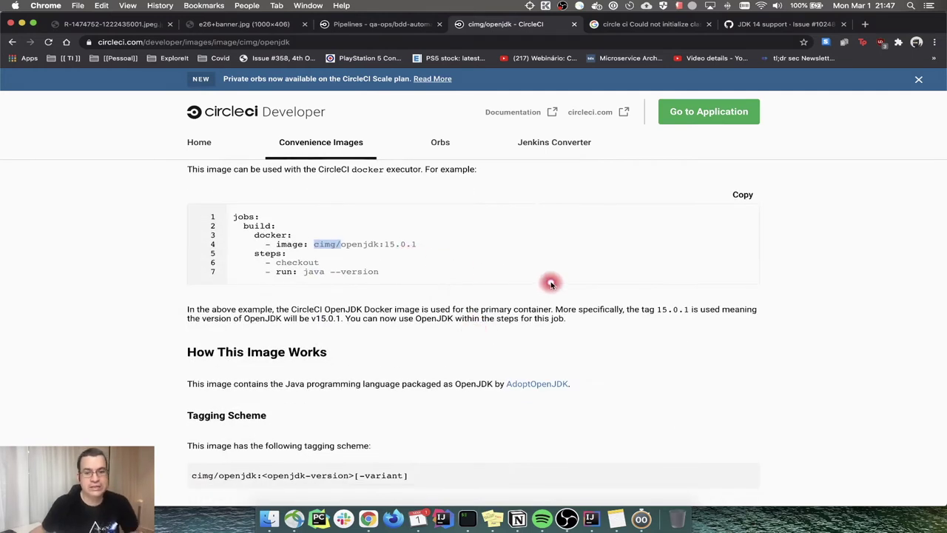
- Switch to the code editor and check build.gradle's location in the app folder against the checksum path in the save_cache key
key("super+Tab")
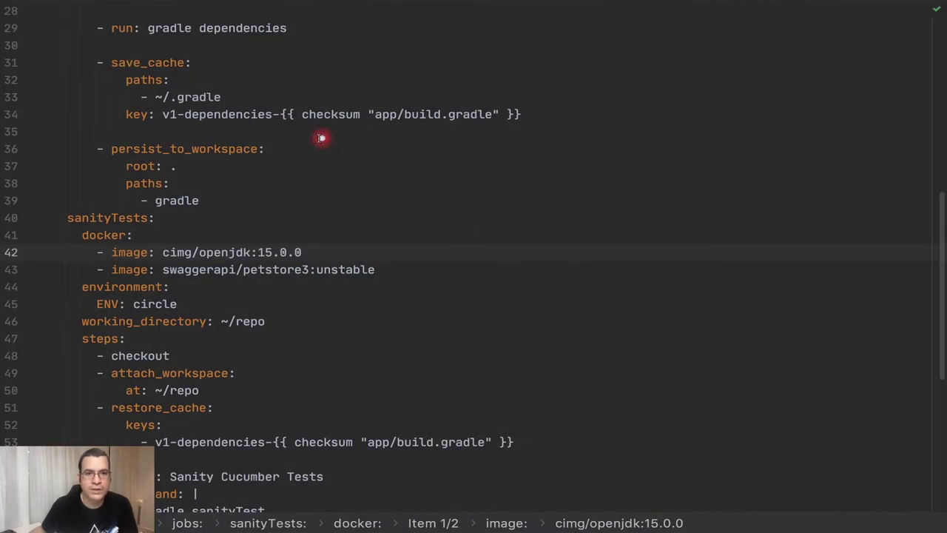
scroll(304, 118, "up", 3)
scroll(303, 118, "up", 1)
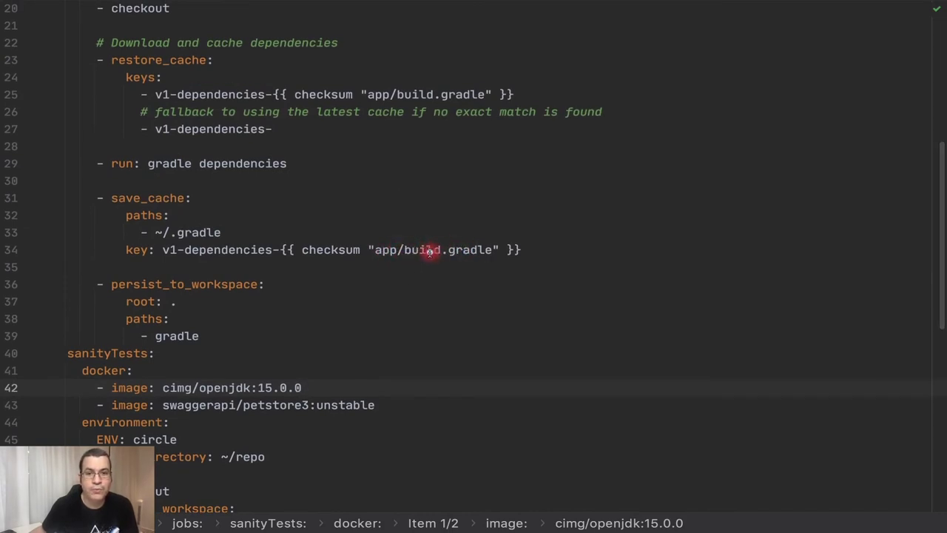
key("super+1")
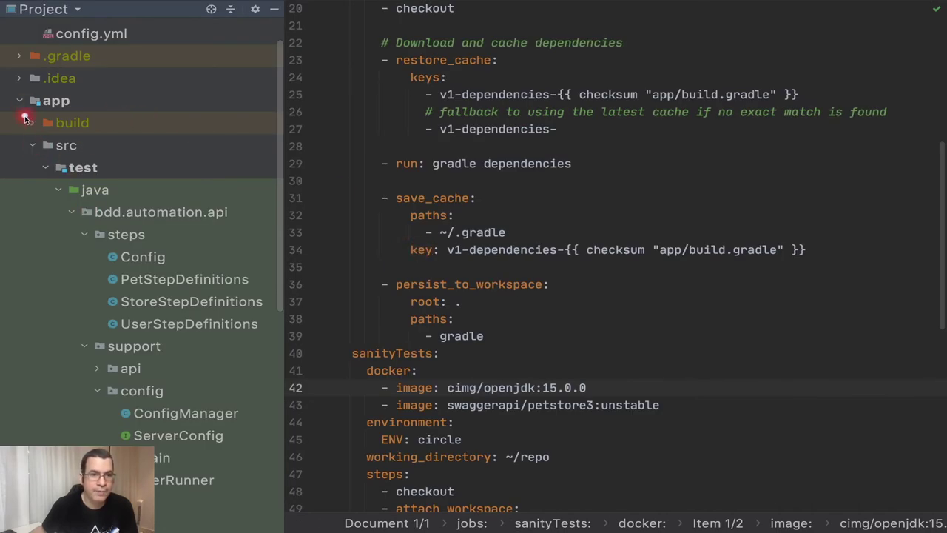
left_click(31, 145)
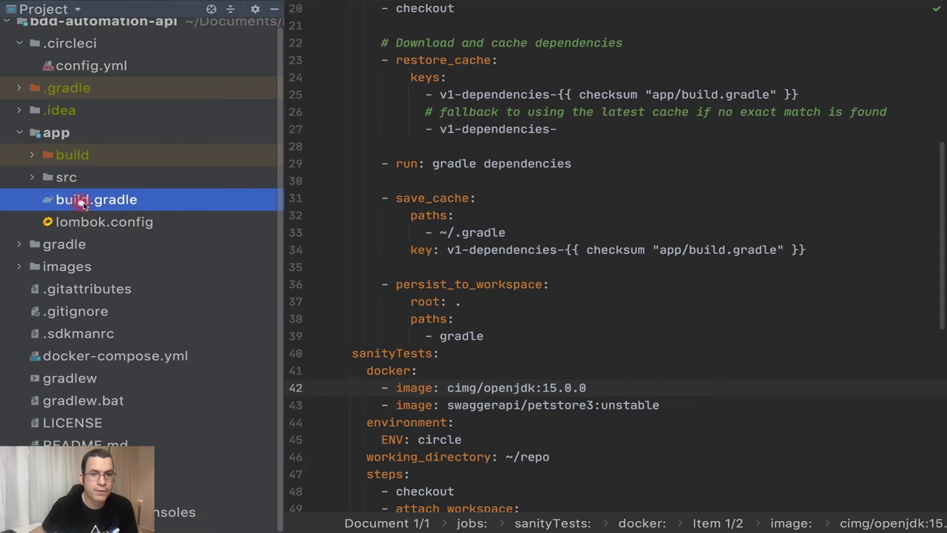
key("super+1")
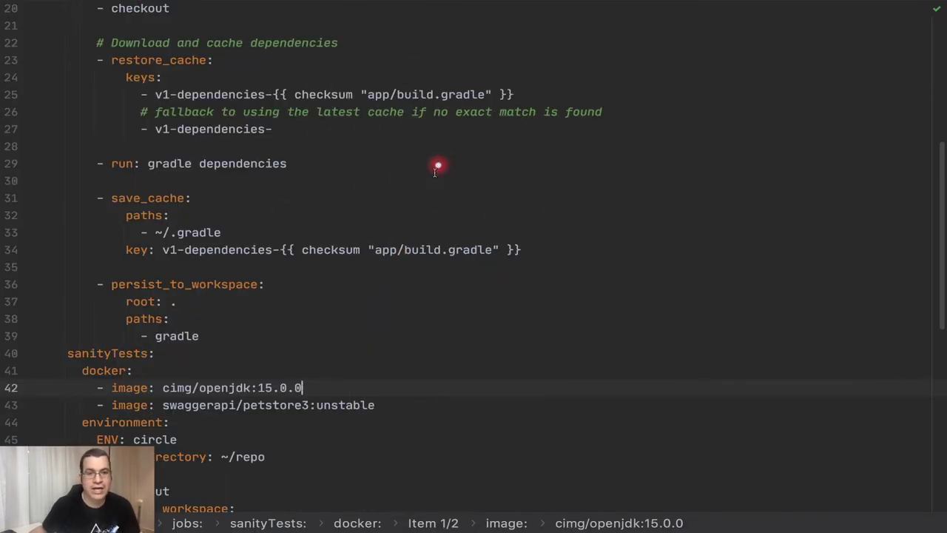
double_click(303, 251)
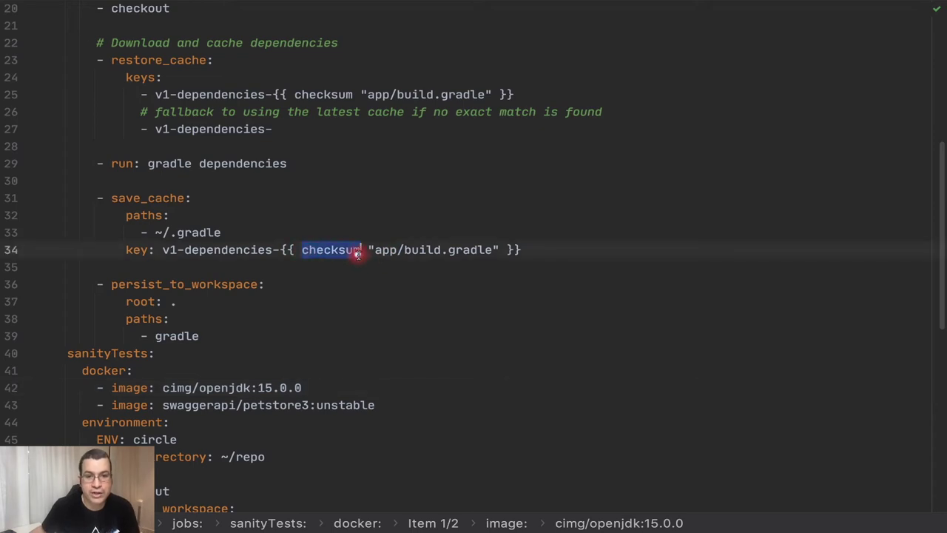
double_click(422, 251)
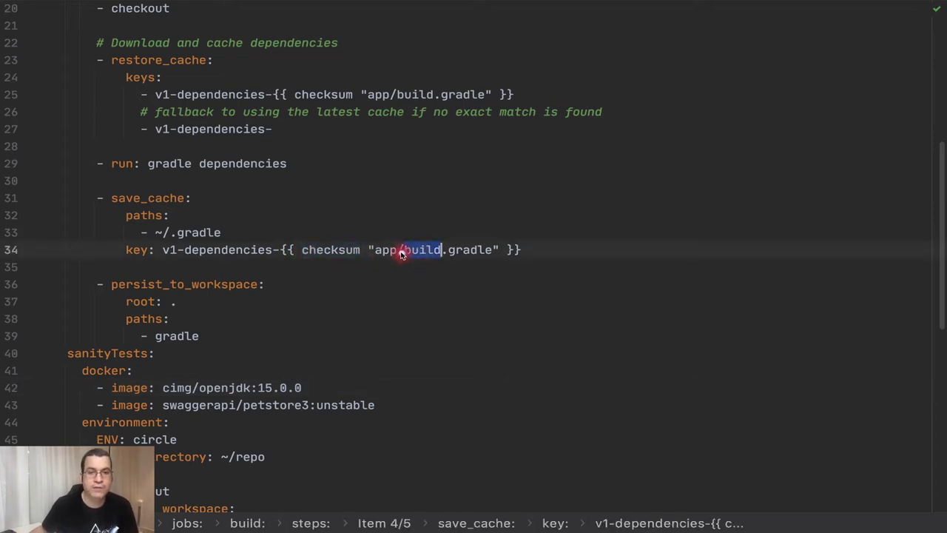
key("Left")
key("BackSpace")
key("BackSpace")
key("BackSpace")
key("BackSpace")
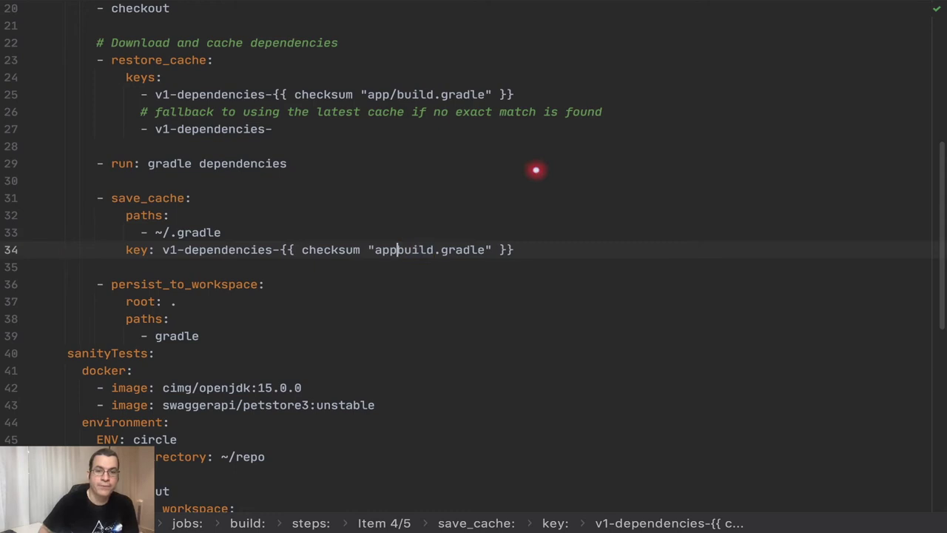
key("ctrl+z")
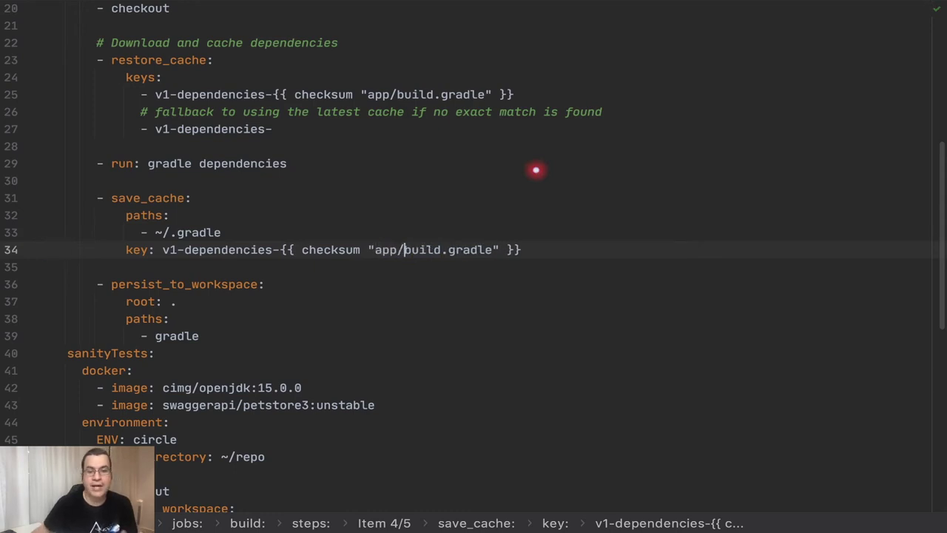
- Review the rest of config.yml, then switch to Chrome and open the sanityTests job from bdd-automation-api pipeline 11
scroll(490, 259, "down", 10)
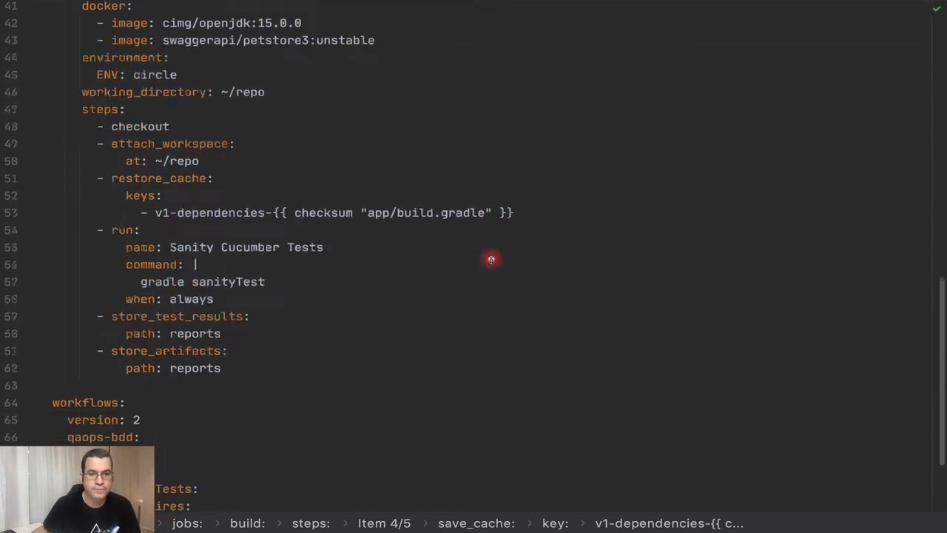
scroll(490, 259, "down", 3)
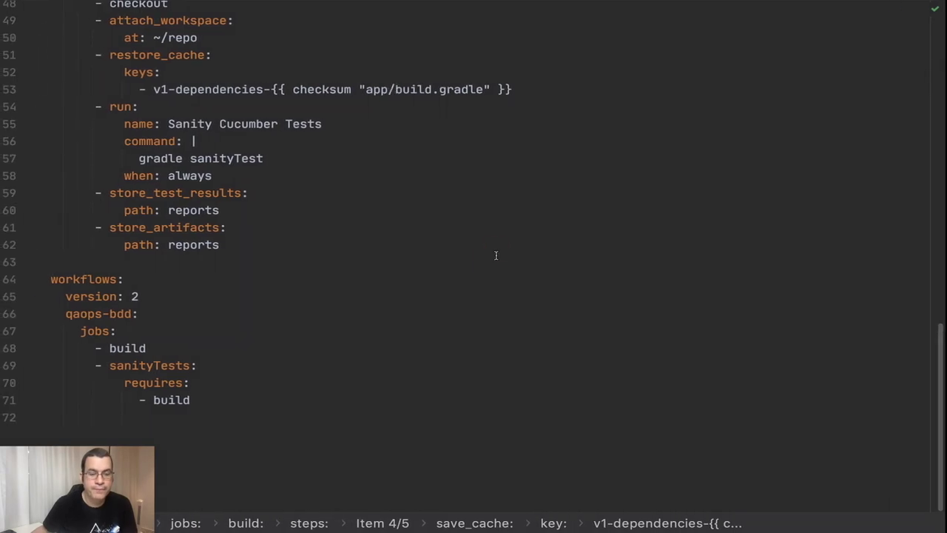
key("ctrl+Right")
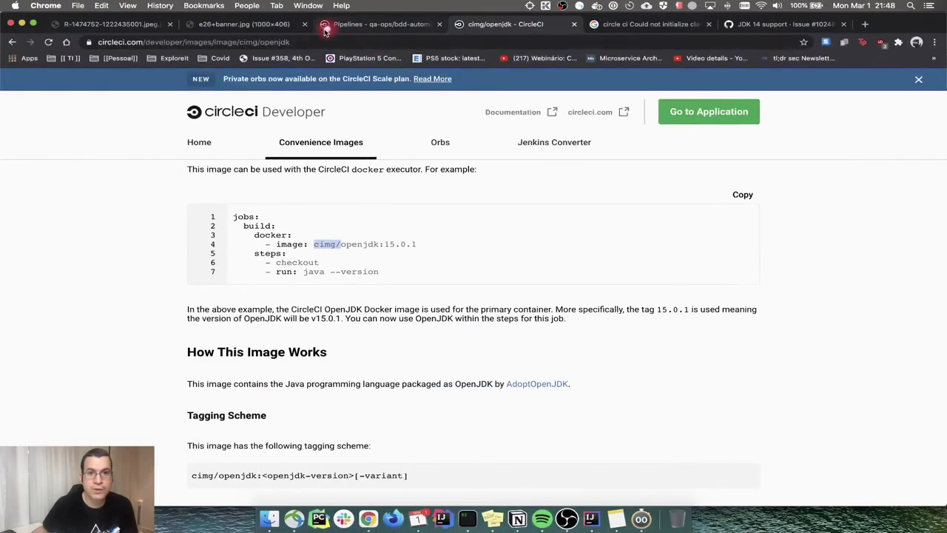
left_click(373, 24)
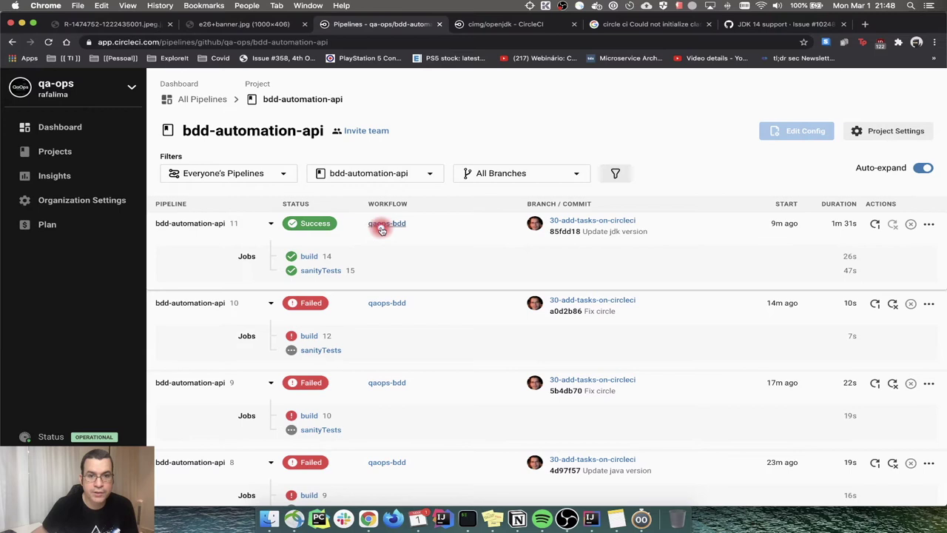
left_click(324, 223)
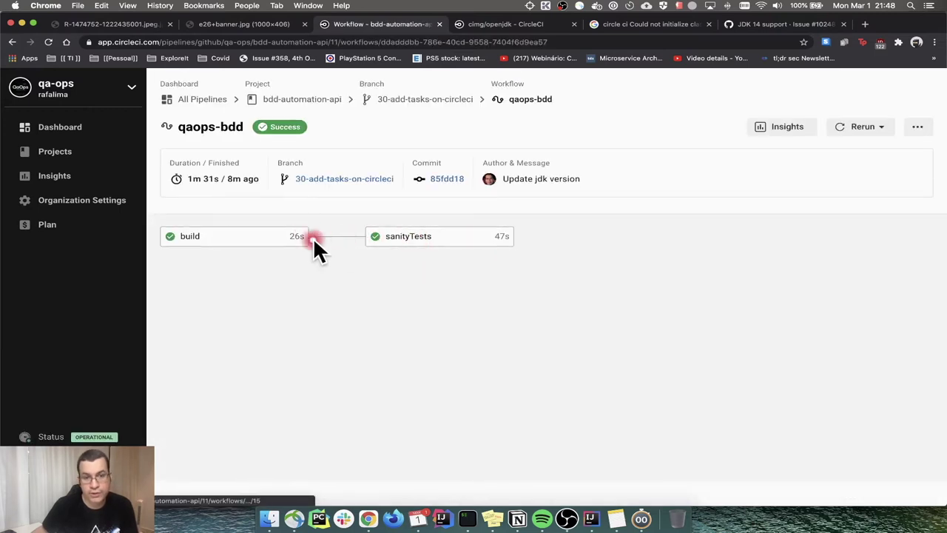
left_click(420, 244)
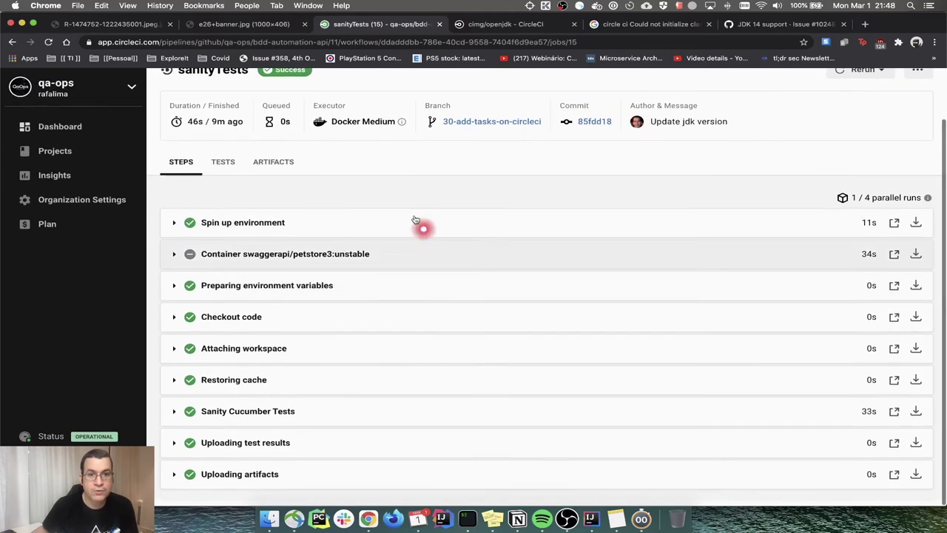
- Check the sanityTests job's test results and artifacts, and examine the output of its Sanity Cucumber Tests step
left_click(225, 226)
left_click(264, 222)
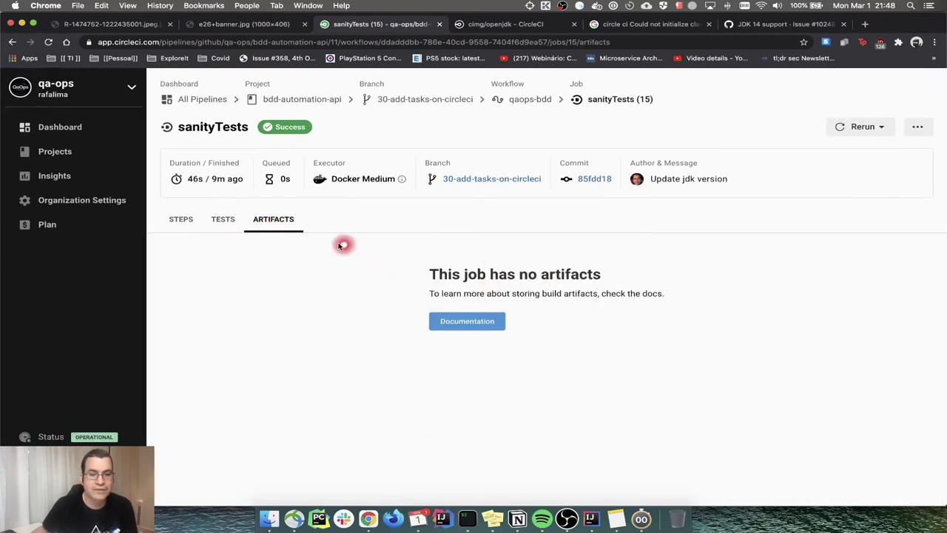
left_click(183, 219)
scroll(298, 434, "down", 2)
left_click(270, 413)
scroll(391, 384, "down", 4)
scroll(395, 351, "up", 3)
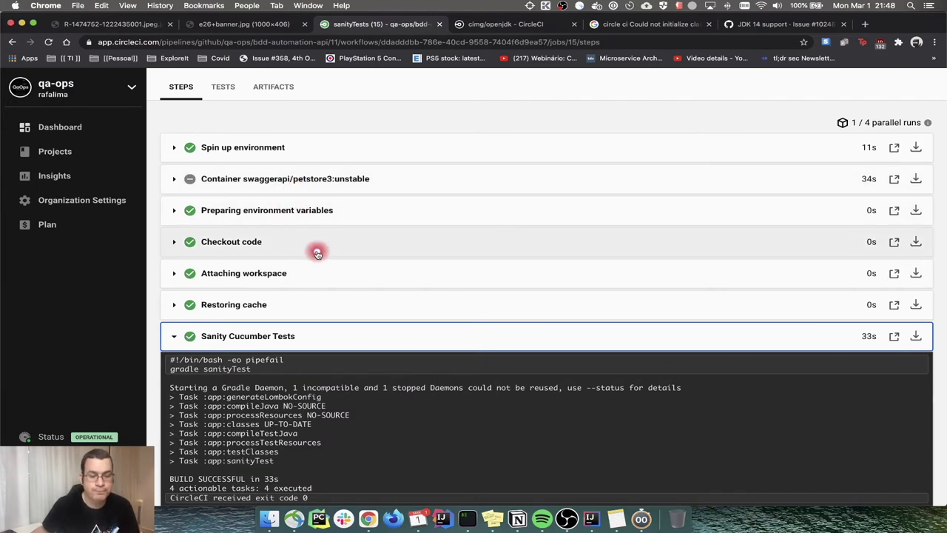
- Examine the outputs of the job's Attaching workspace, Uploading test results and Uploading artifacts steps, including the repo/reports path
left_click(276, 274)
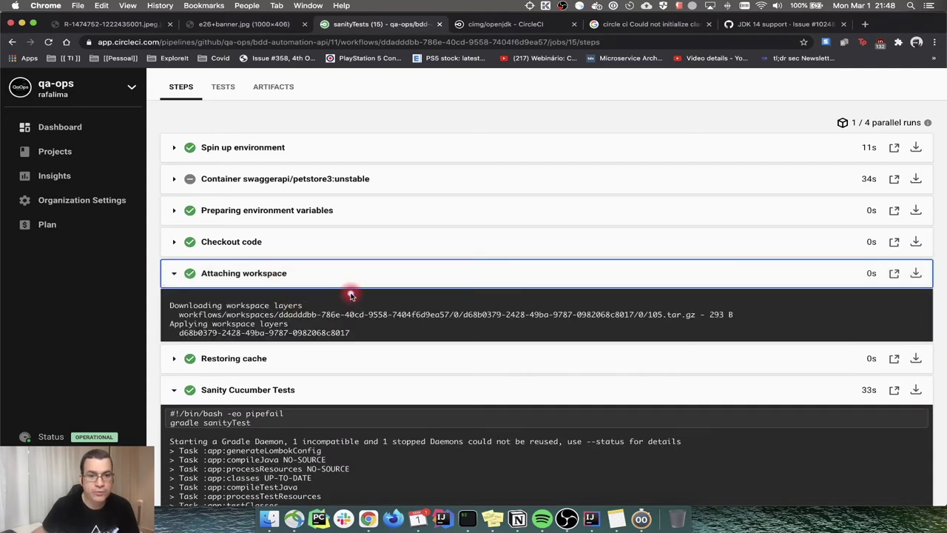
scroll(352, 295, "down", 4)
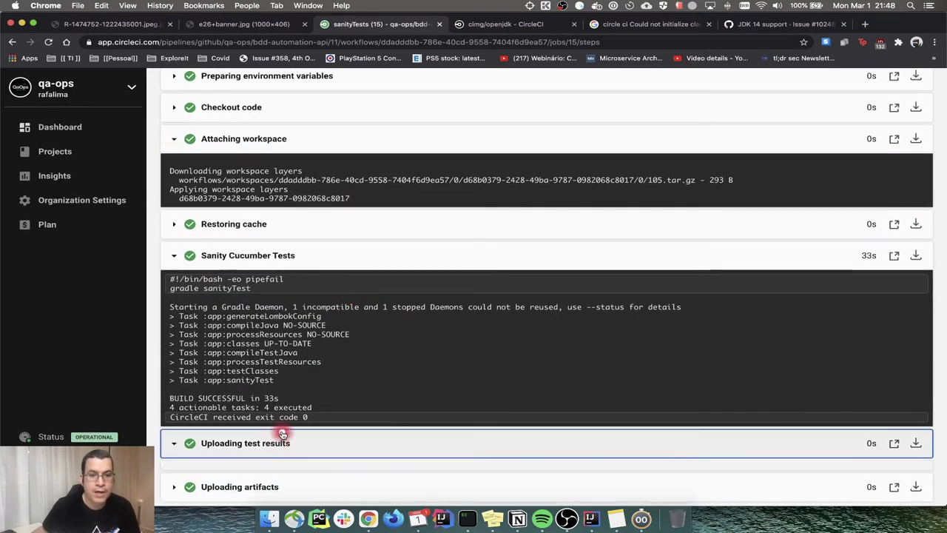
left_click(289, 444)
scroll(330, 311, "down", 1)
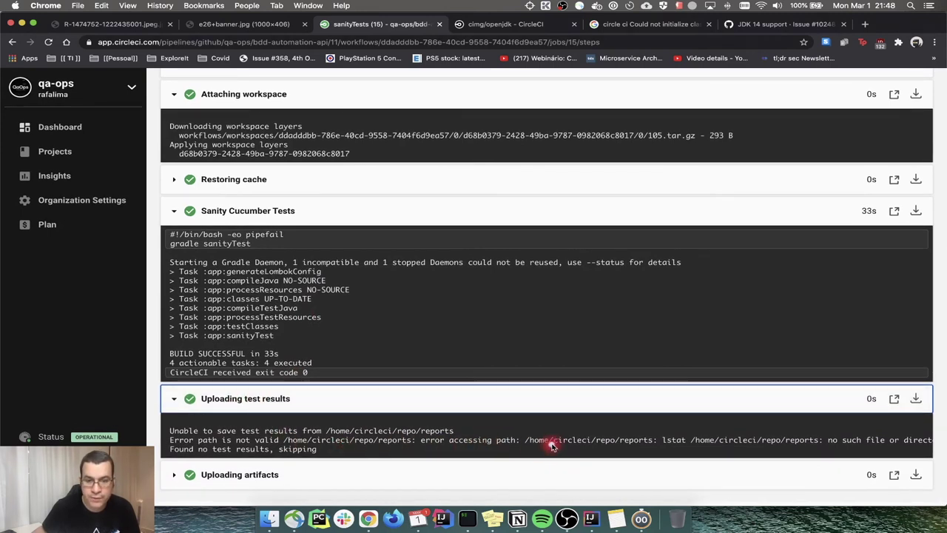
left_click_drag(597, 441, 617, 441)
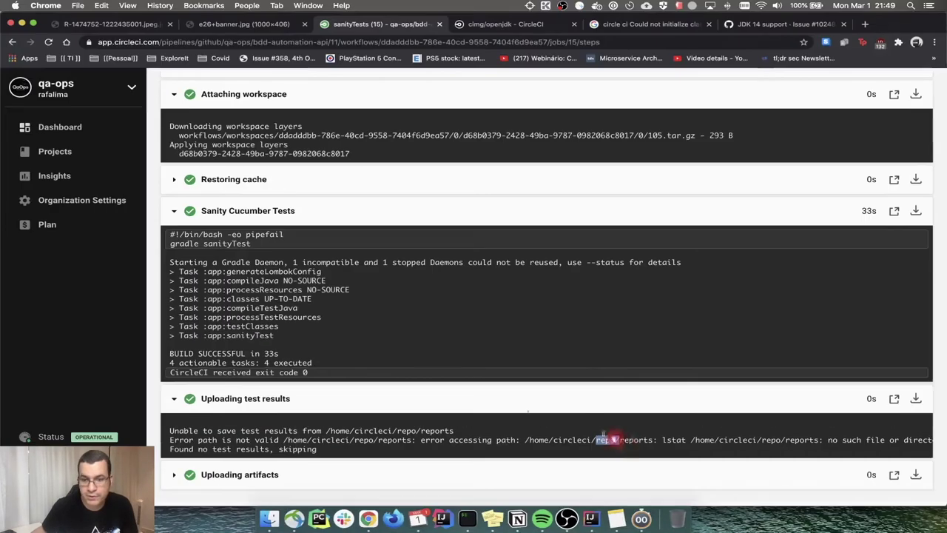
left_click(244, 474)
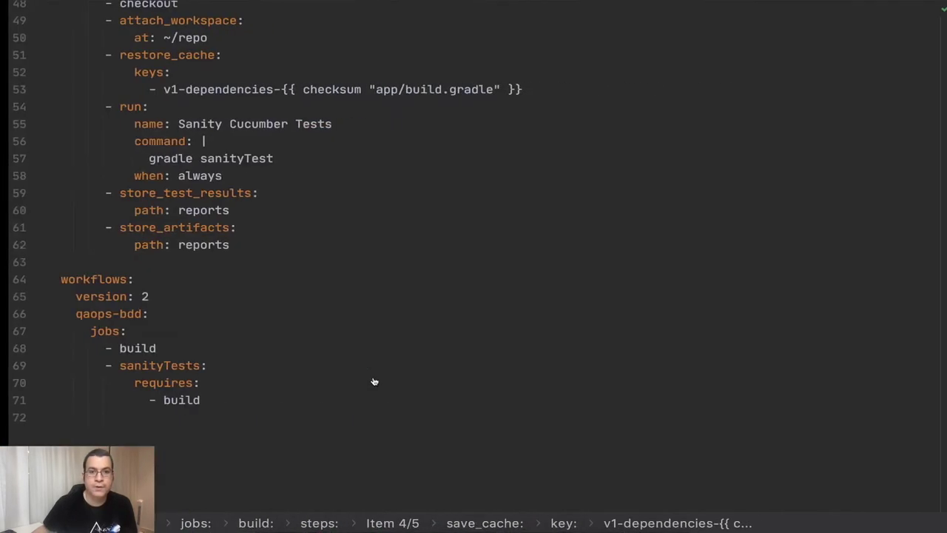
- In the code editor, review the build job's working_directory and its cache and workspace settings in config.yml
scroll(362, 344, "up", 15)
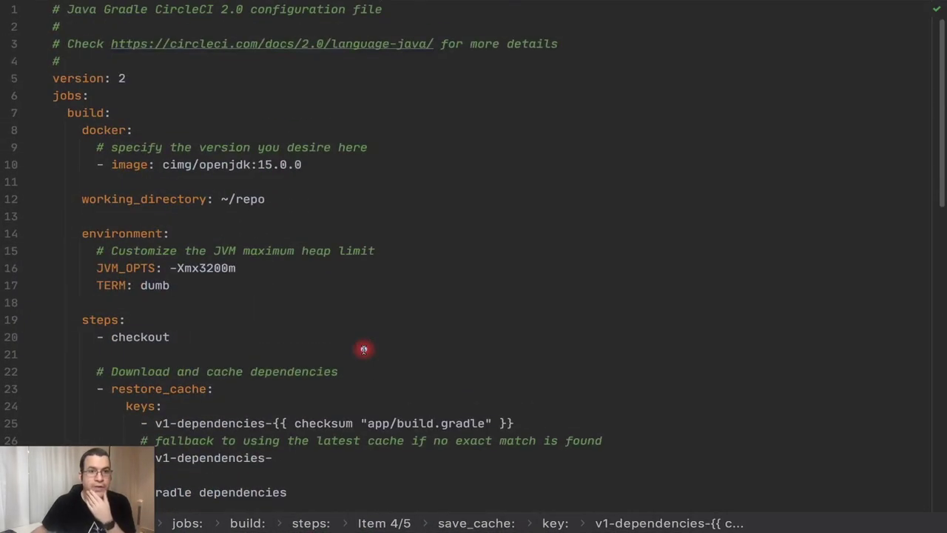
double_click(248, 199)
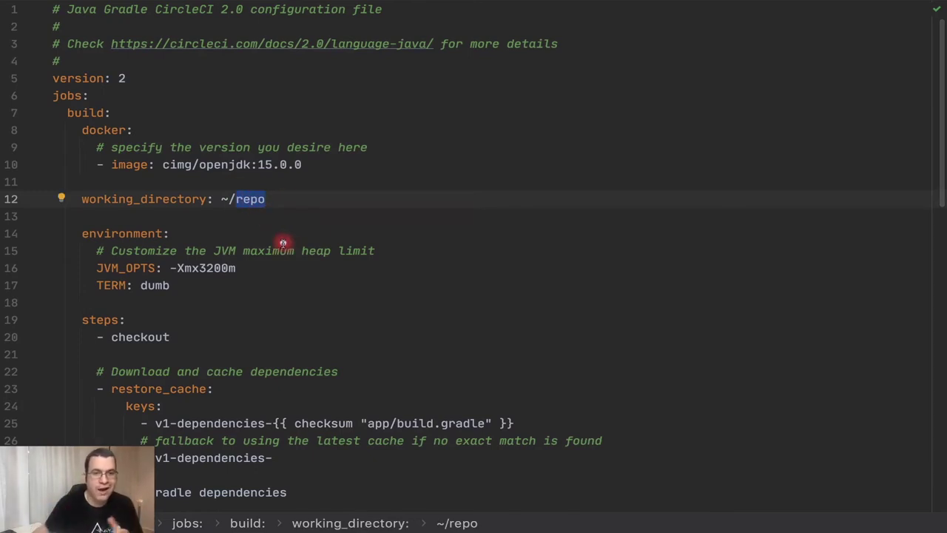
scroll(296, 235, "down", 5)
- Open CucumberRunner from app/src/test/java in the project tree and examine the HTML report path in its plugin option
key("super+1")
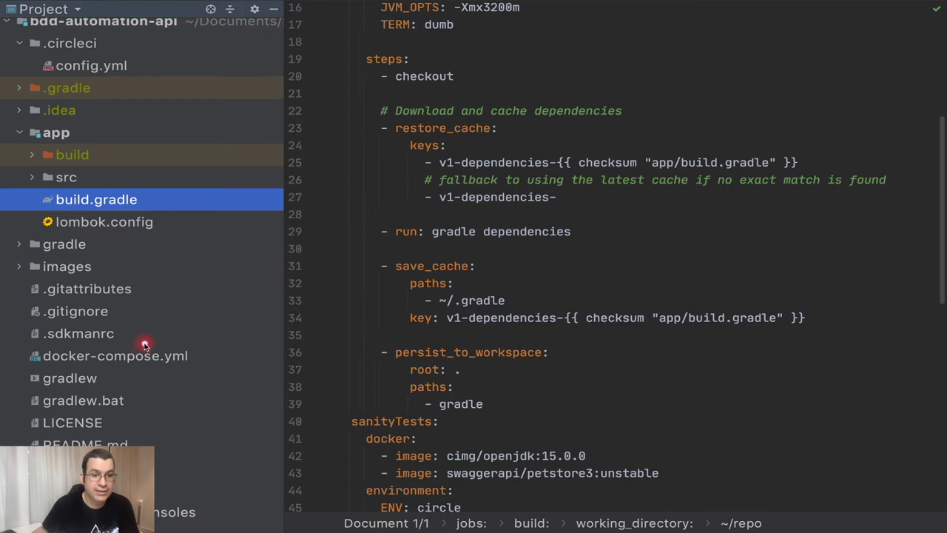
left_click(33, 180)
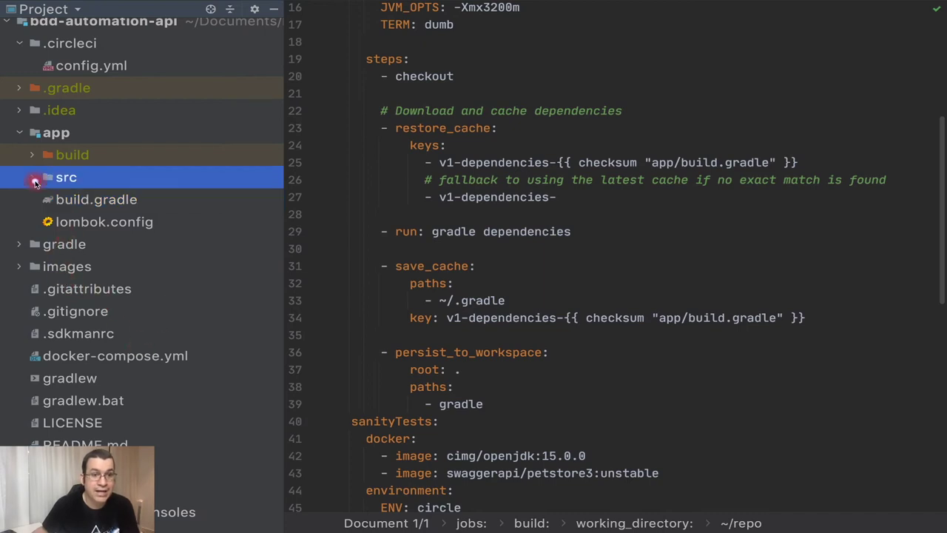
left_click(33, 180)
double_click(98, 272)
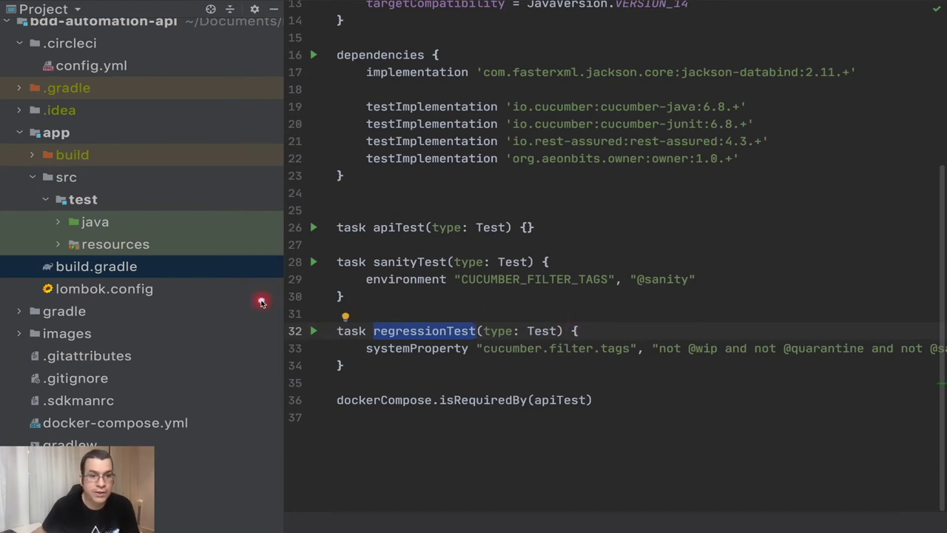
left_click(58, 224)
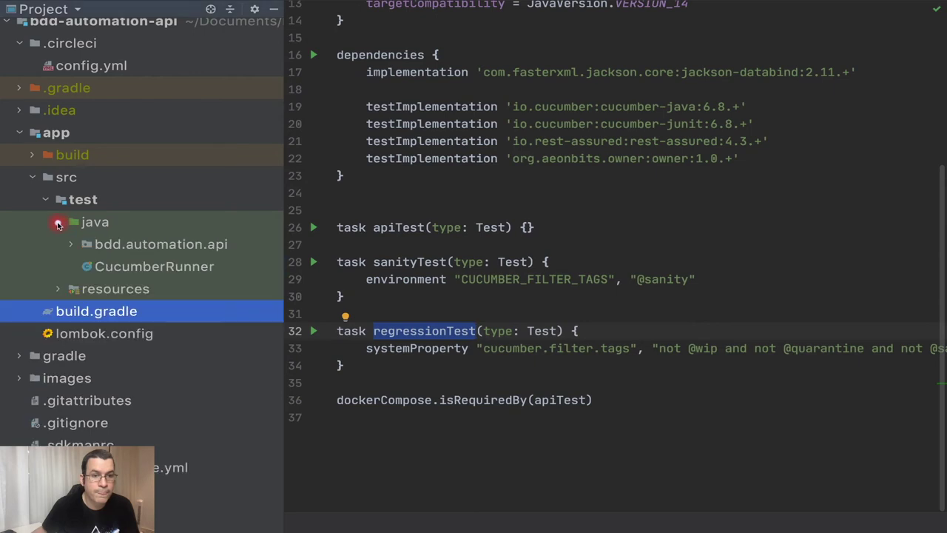
double_click(127, 265)
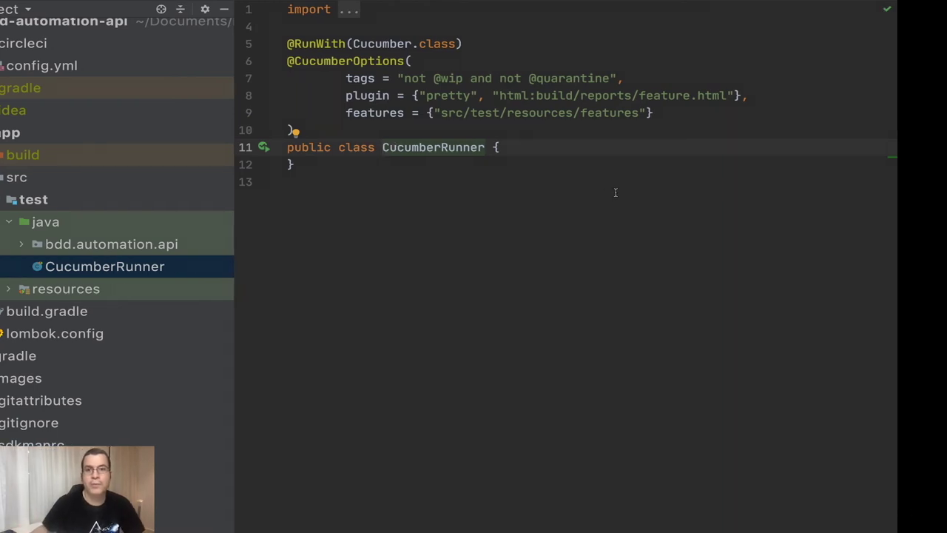
- Recheck the upload paths in the sanityTests job in Chrome and compare them with CucumberRunner's report path in the code editor
key("ctrl+Left")
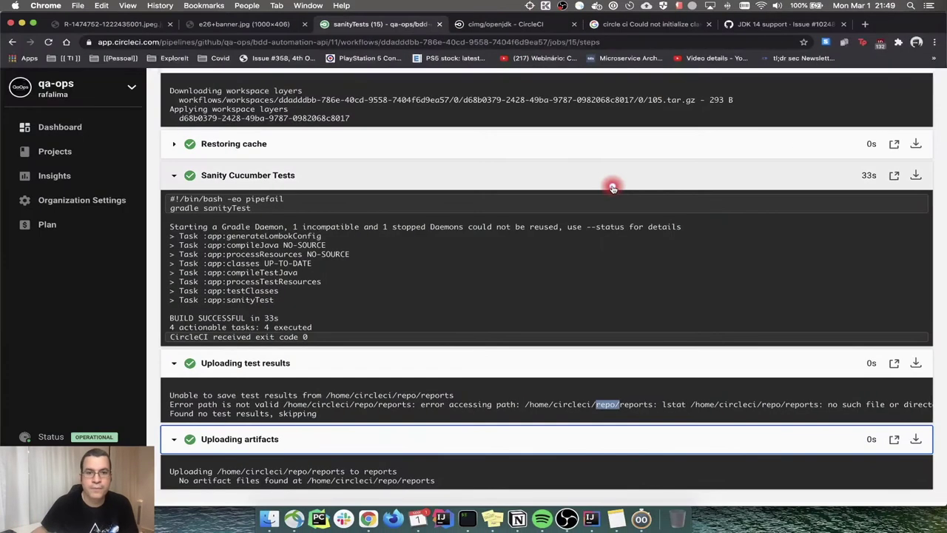
key("super+Tab")
key("super+Tab")
key("super+Tab")
key("super+Tab")
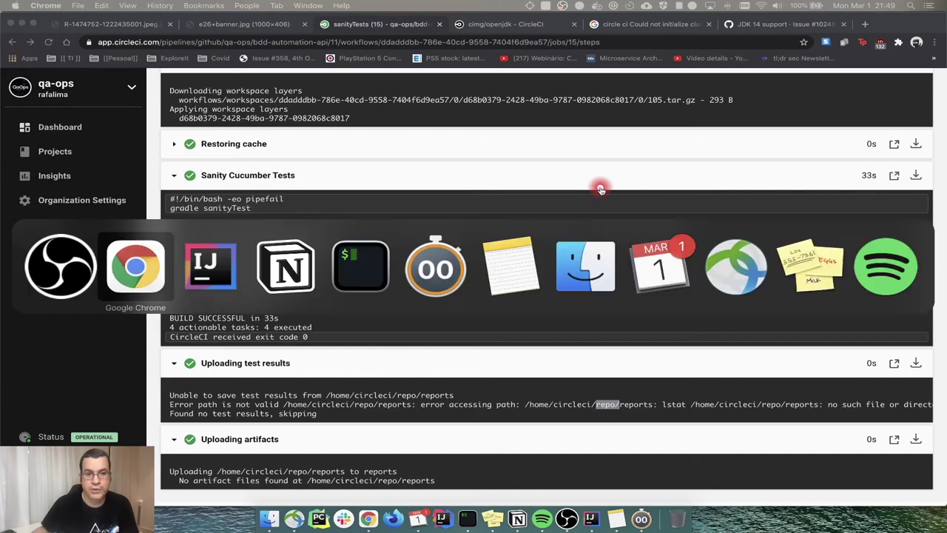
key("super+Tab")
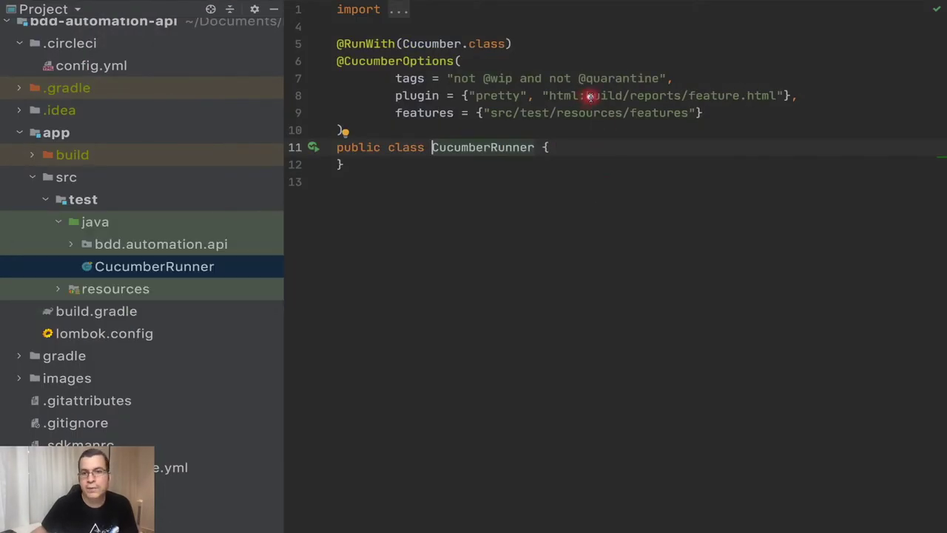
- Return to the CircleCI config.yml file from CucumberRunner in the code editor
key("super+Tab")
key("super+Tab")
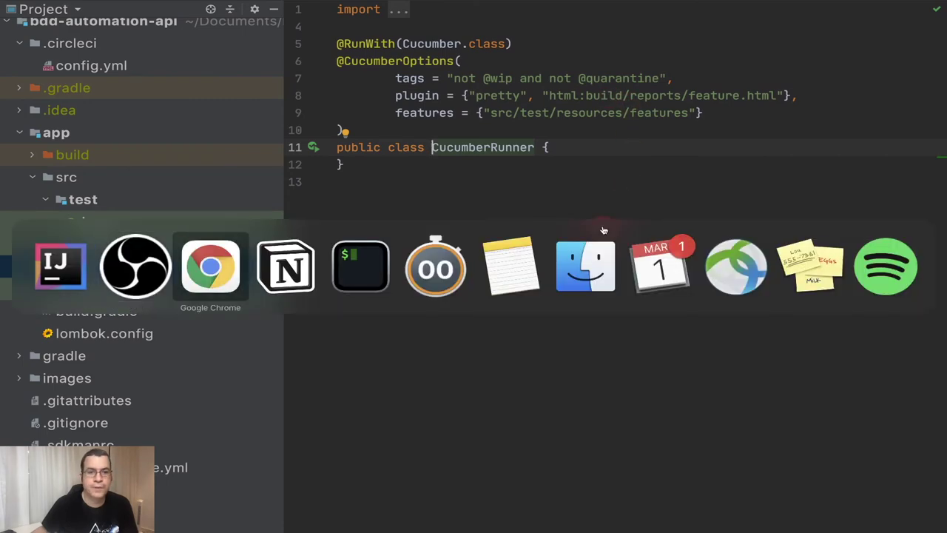
key("Escape")
key("super+bracketleft")
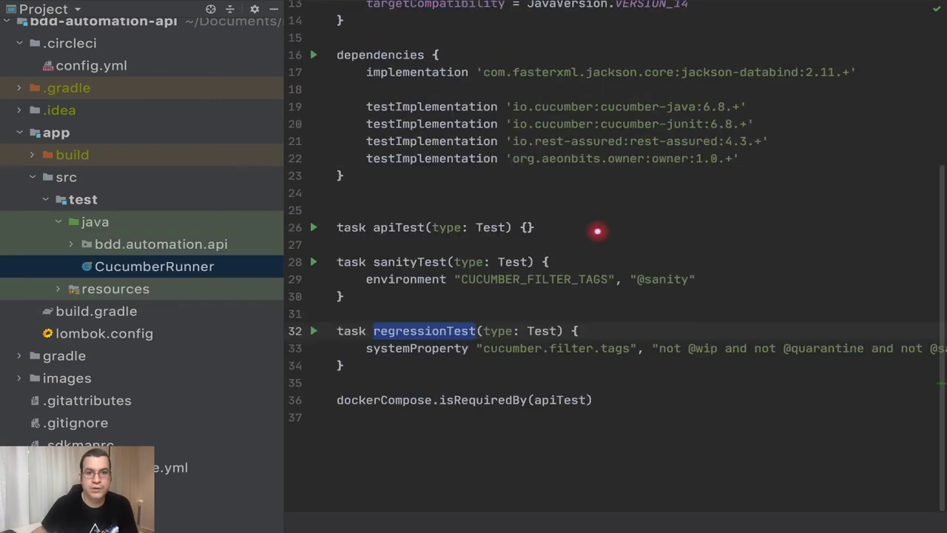
key("ctrl+Tab")
key("ctrl+Tab")
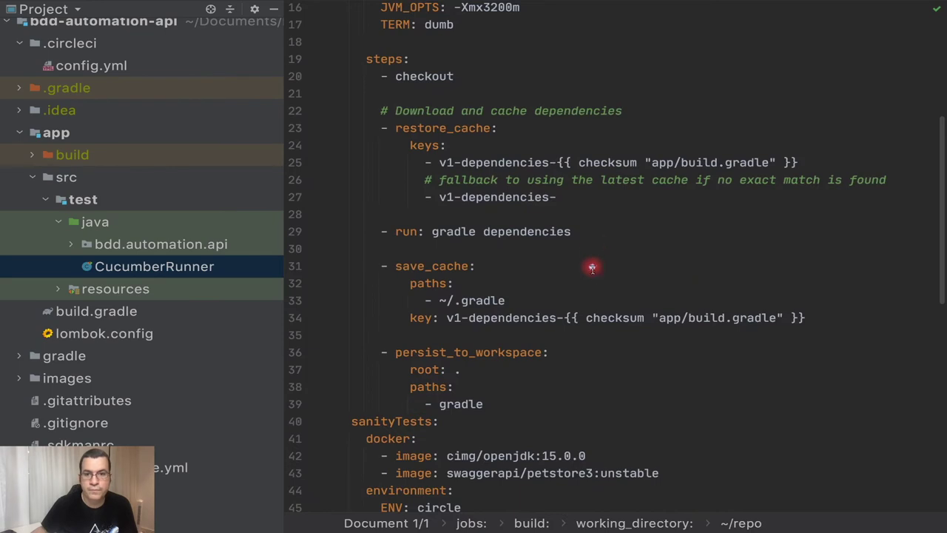
- In the sanityTests job of config.yml, set the store_test_results and store_artifacts paths to build/reports
scroll(595, 266, "down", 8)
scroll(599, 266, "up", 1)
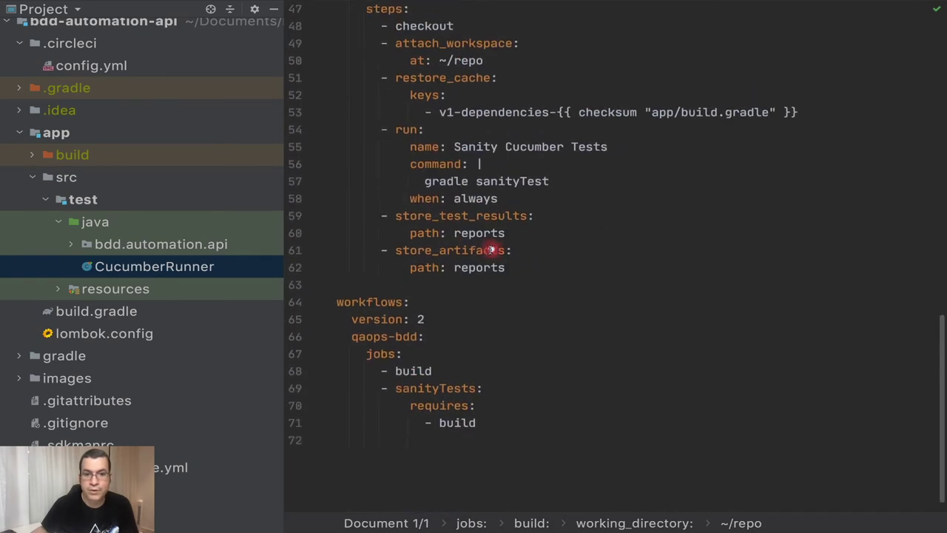
left_click(456, 234)
type("buid")
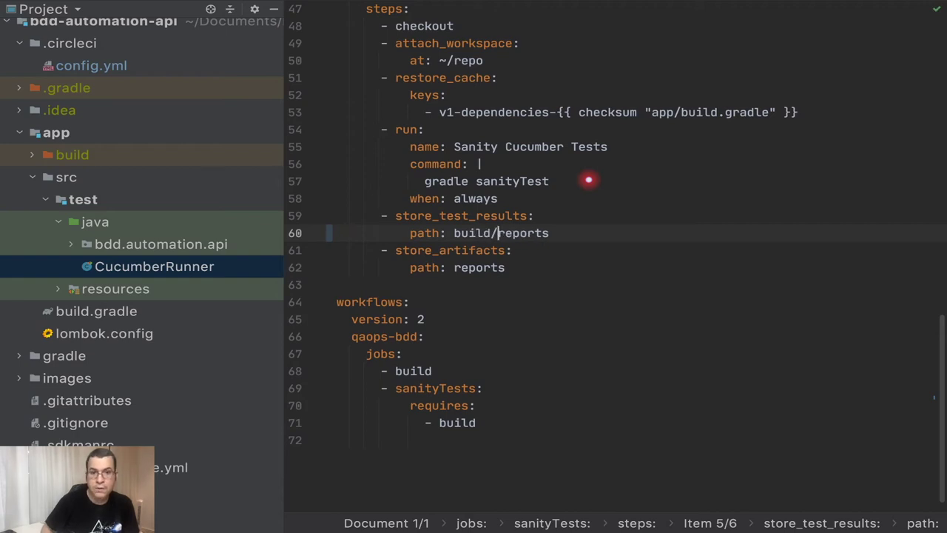
type("build/")
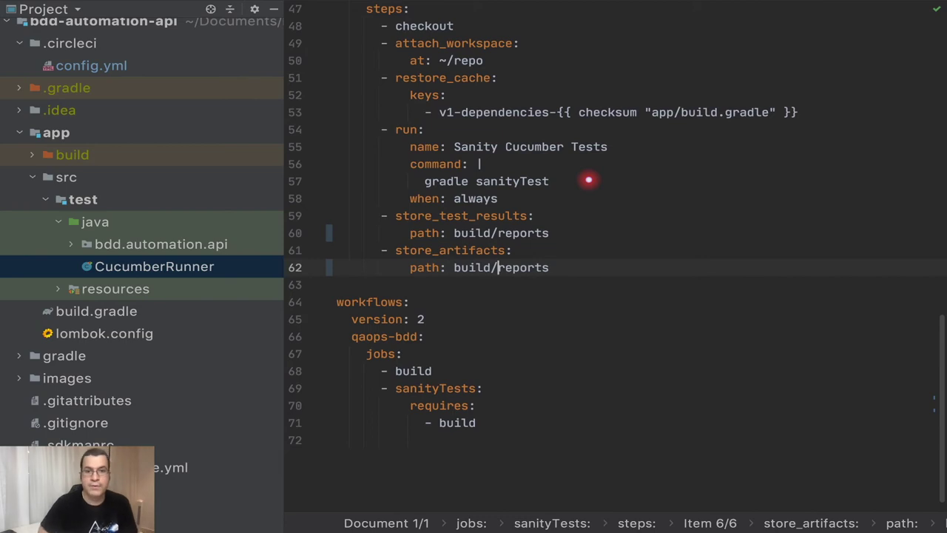
- Switch to iTerm2, check the repository status with gst and stage all changes with gaa
key("super+Tab")
key("super+Tab")
key("super+Tab")
key("super+Tab")
type("g")
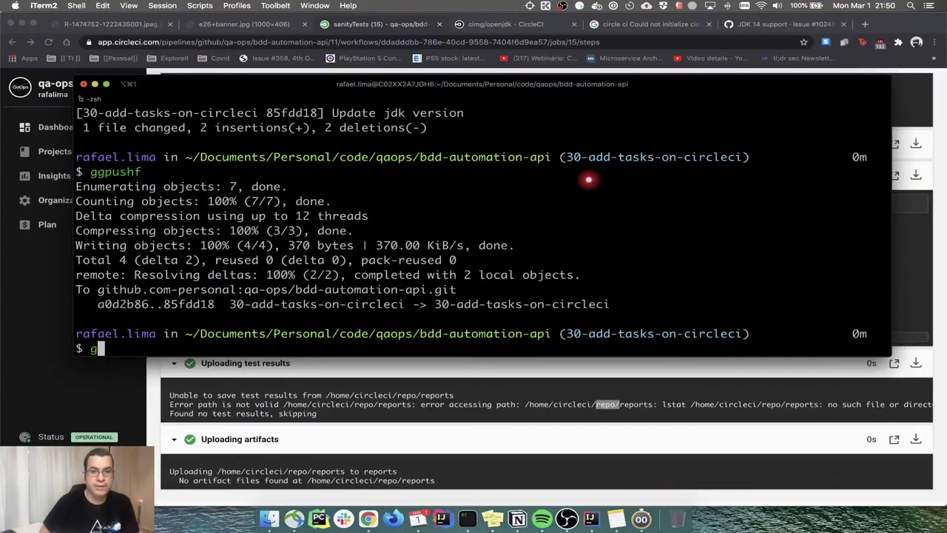
type("st")
key("Return")
type("gaa")
key("Return")
- Commit the staged changes with the message "Update report folder" using gcmsg and push the branch with ggpushf
type("gcmsg ")
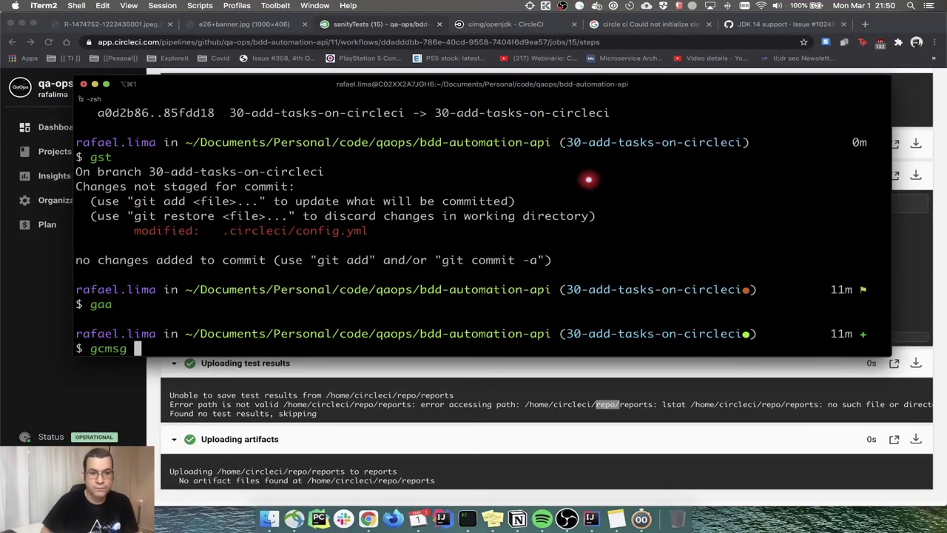
type("\"Update report folder\"")
key("Return")
type("ggpush")
- Back in Chrome, open the build job of the new bdd-automation-api pipeline and examine its Spin up environment output
key("super+Tab")
scroll(323, 139, "down", 1)
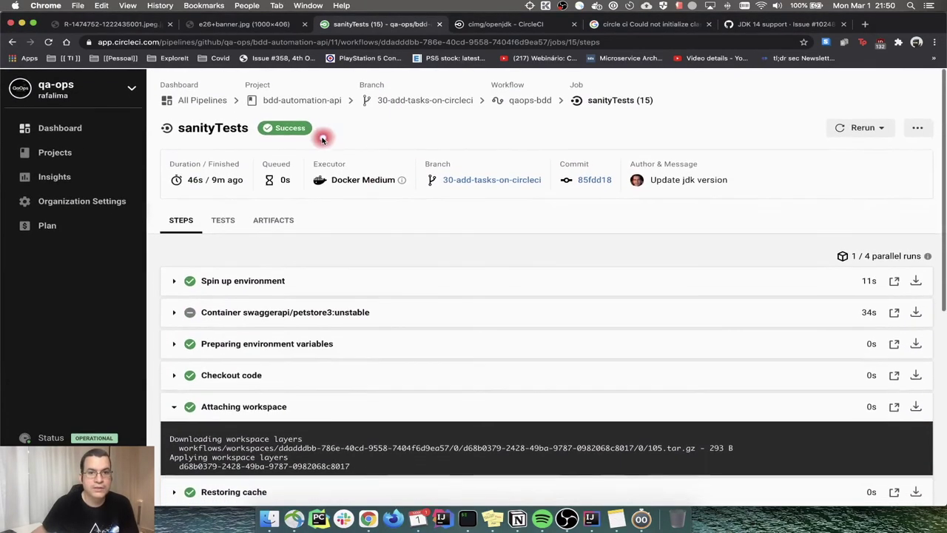
left_click(307, 101)
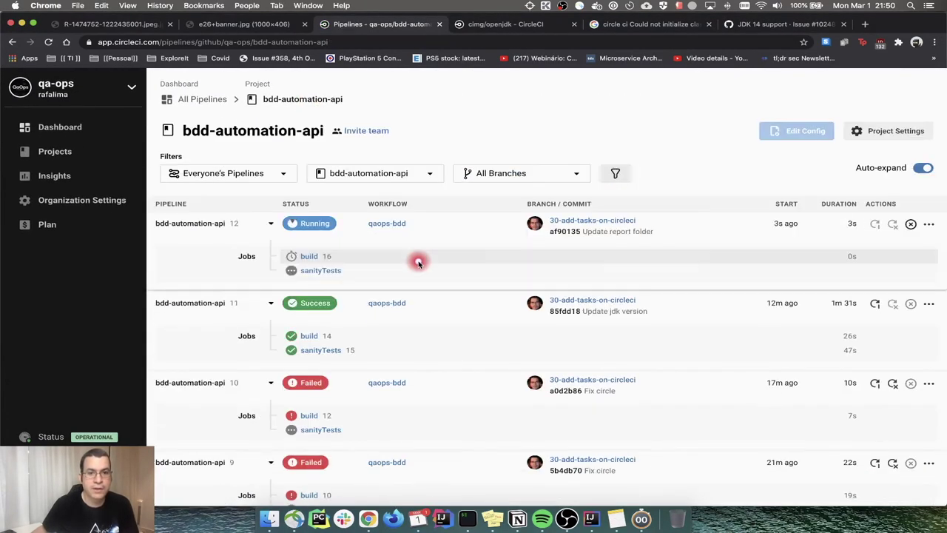
left_click(312, 259)
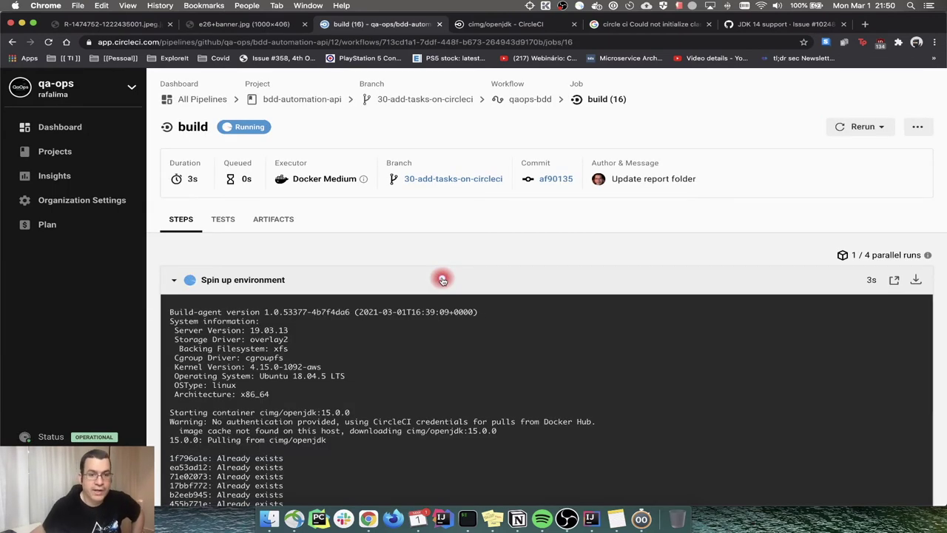
scroll(442, 280, "down", 3)
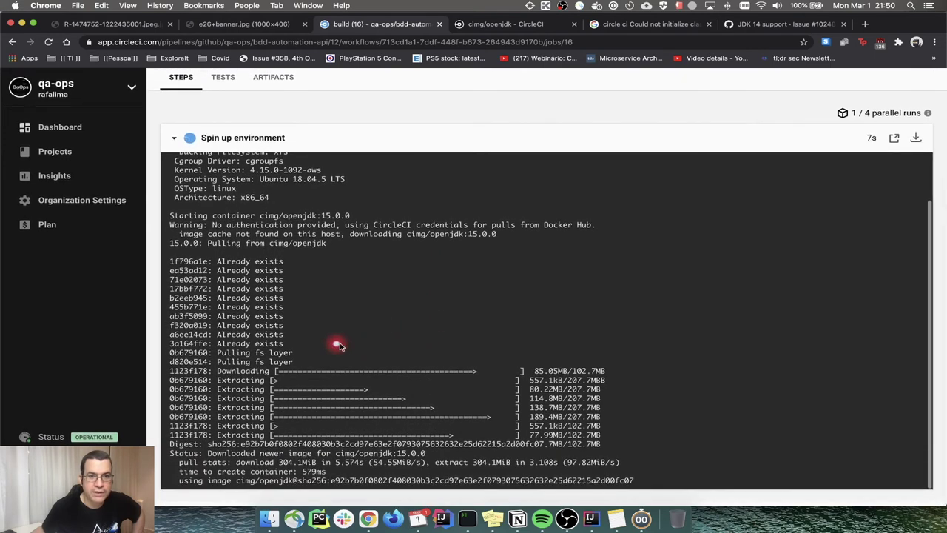
left_click_drag(176, 252, 328, 326)
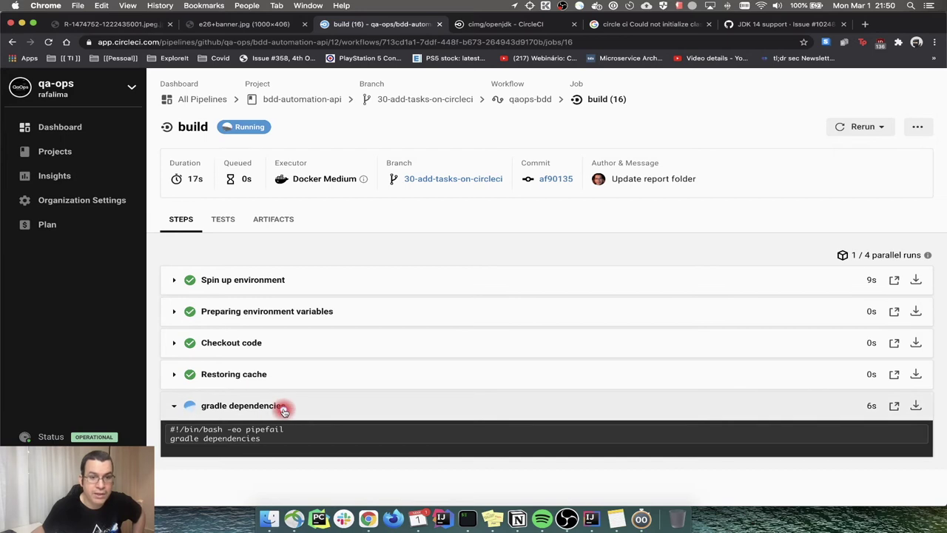
- Examine the Restoring cache, gradle dependencies and Saving cache outputs of the build job
left_click(315, 374)
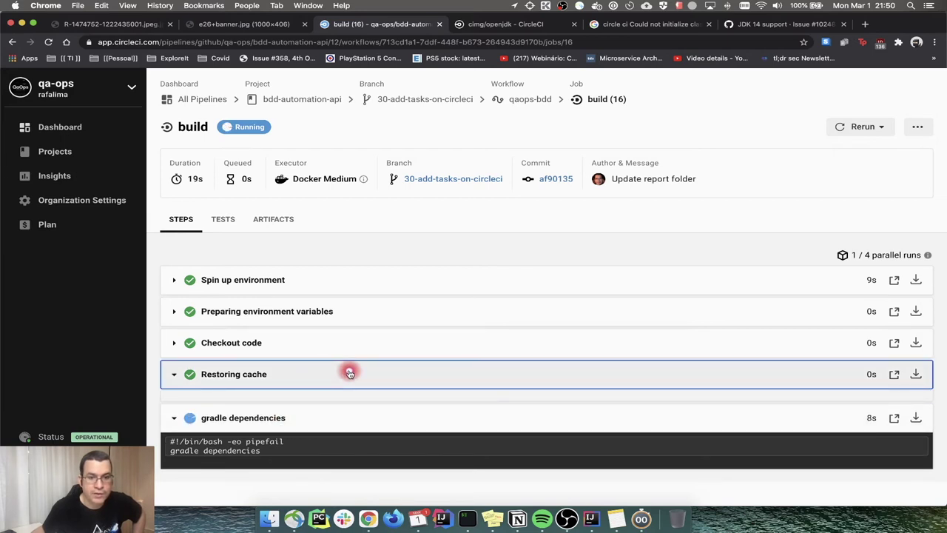
scroll(332, 381, "down", 2)
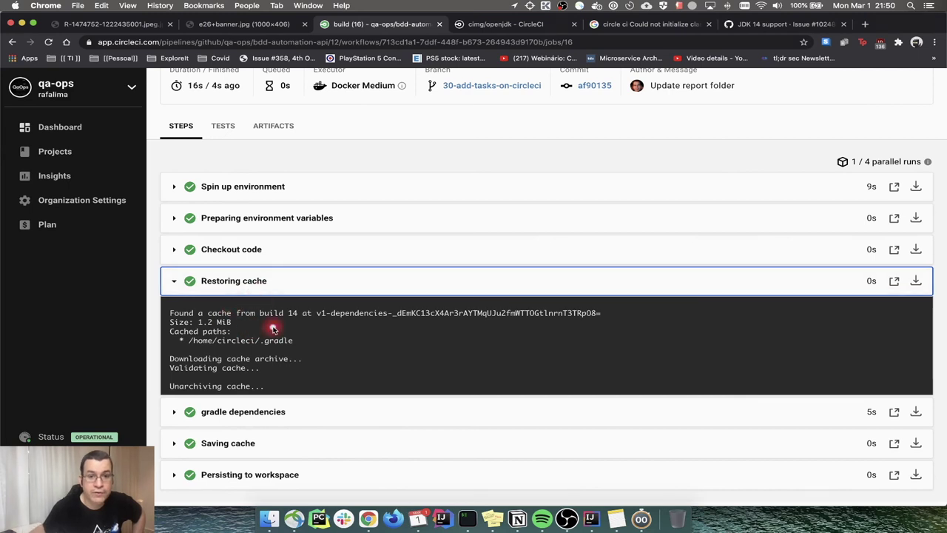
left_click(275, 412)
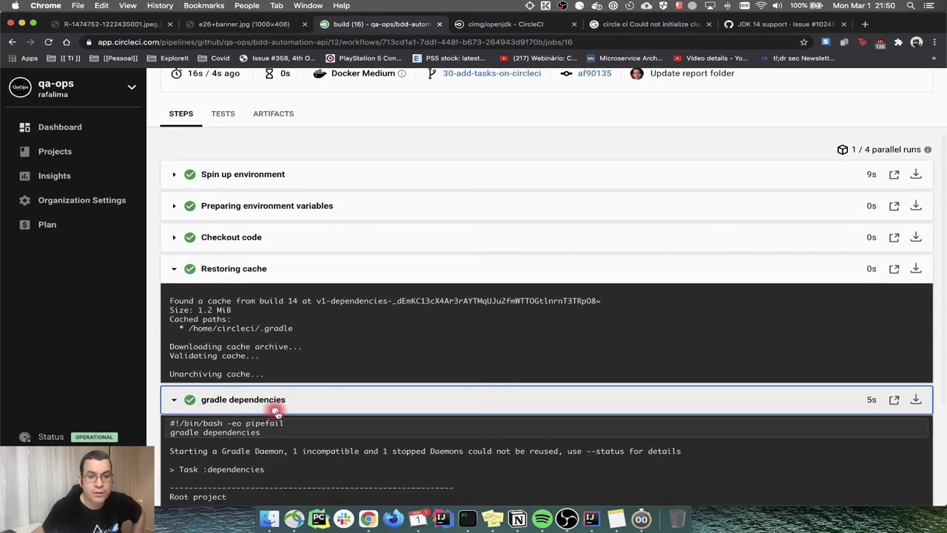
scroll(296, 407, "down", 3)
scroll(318, 403, "down", 1)
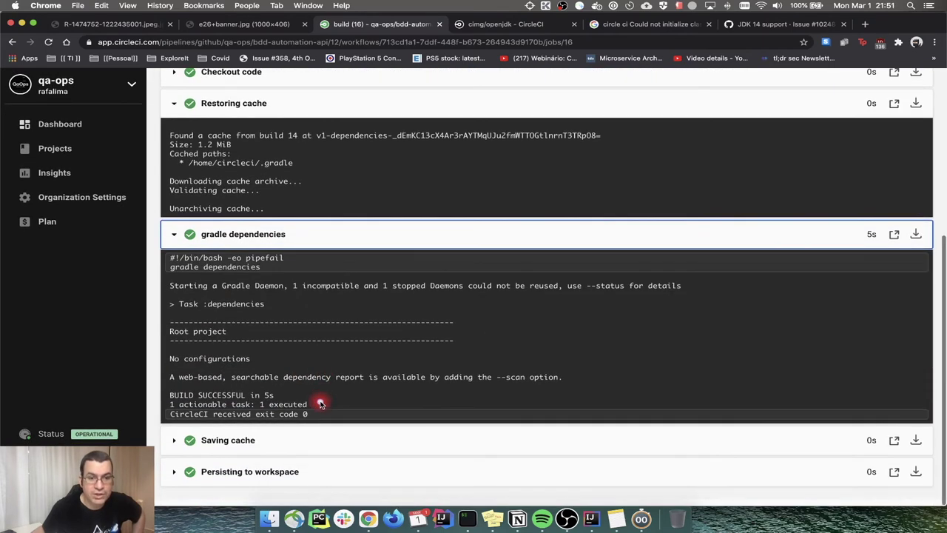
left_click(269, 444)
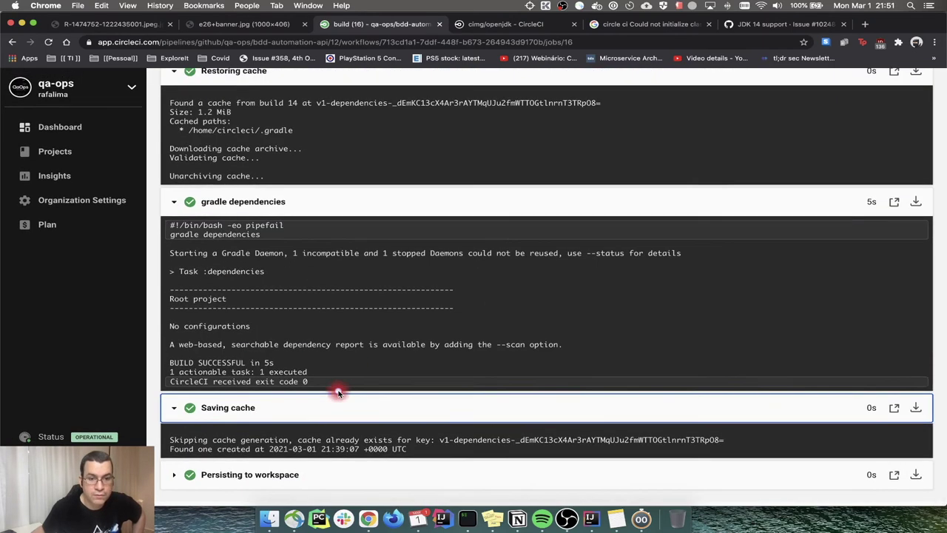
- Open the sanityTests job of the newest pipeline and examine its Restoring cache and Uploading test results steps
scroll(343, 290, "up", 2)
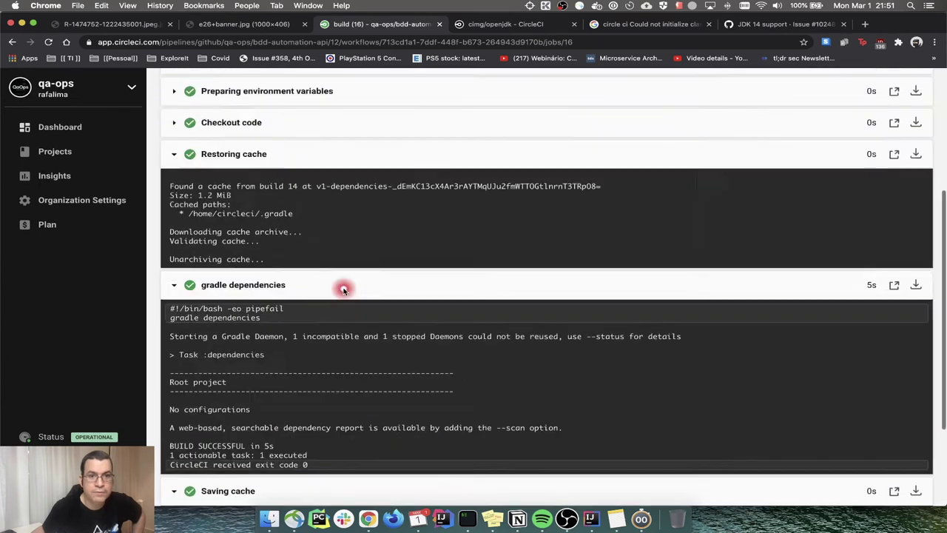
scroll(344, 289, "up", 5)
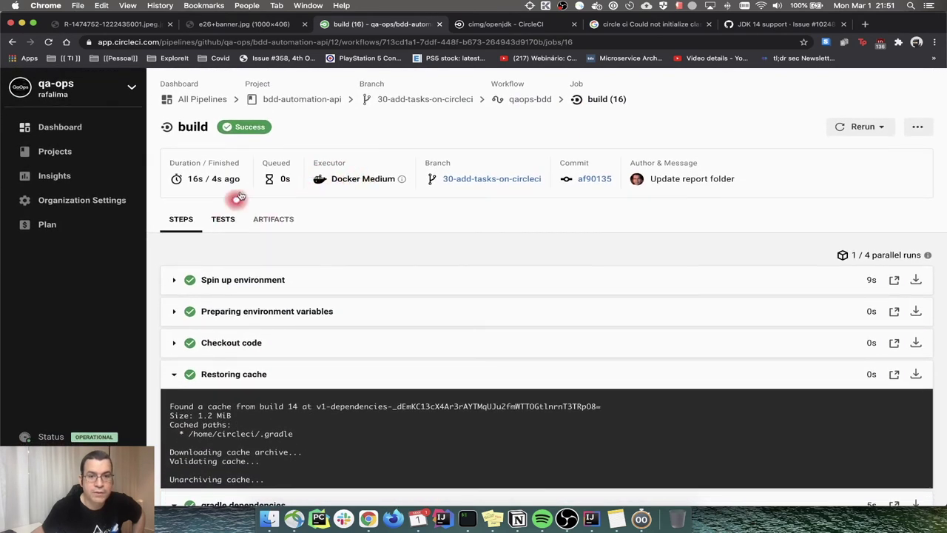
left_click(311, 101)
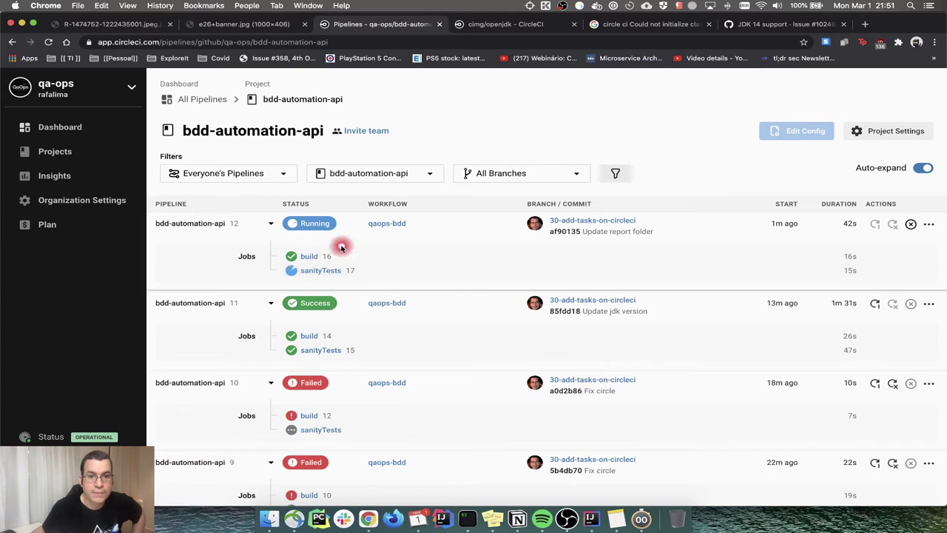
left_click(322, 271)
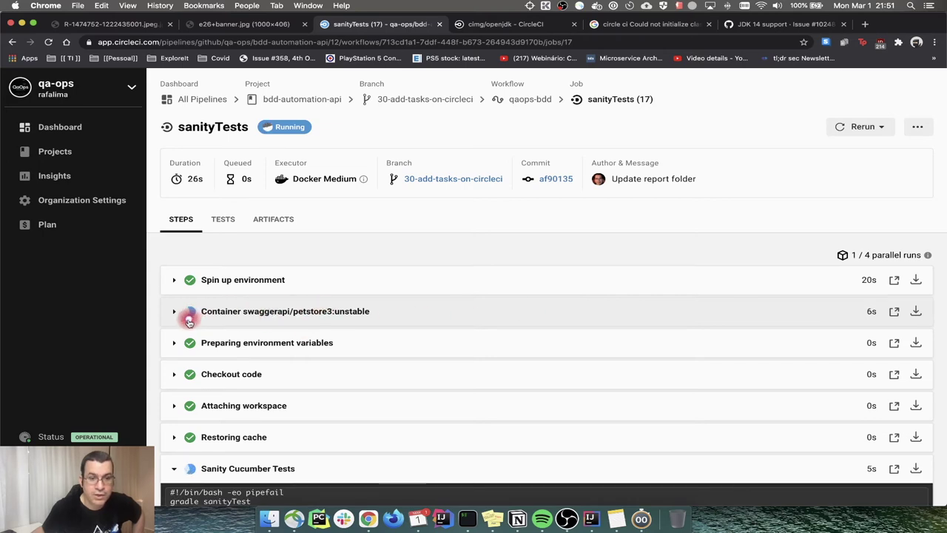
scroll(352, 313, "down", 2)
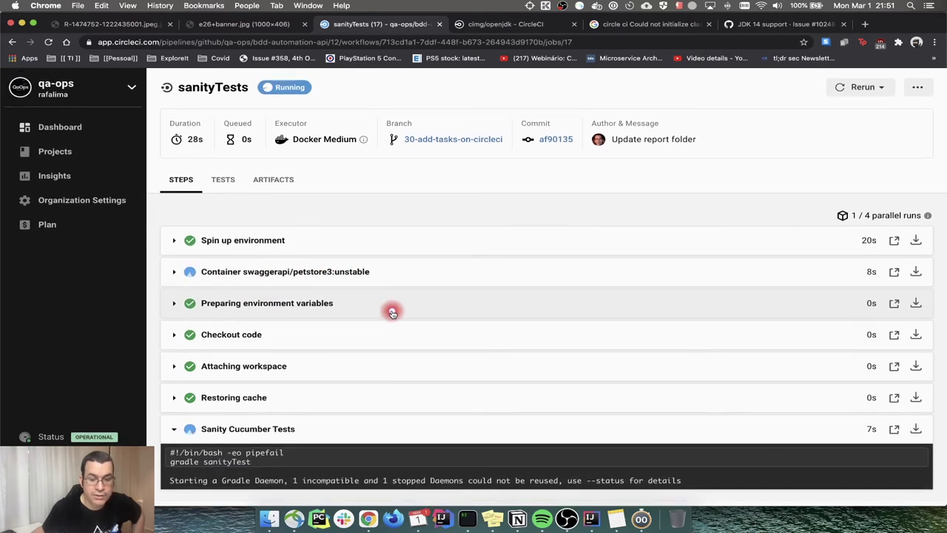
left_click(239, 397)
scroll(346, 356, "down", 3)
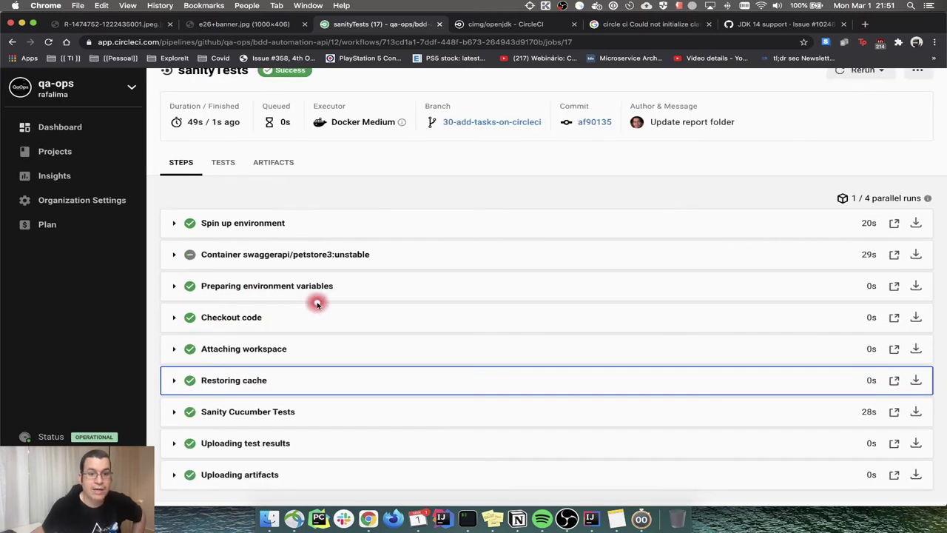
left_click(205, 438)
scroll(250, 389, "down", 1)
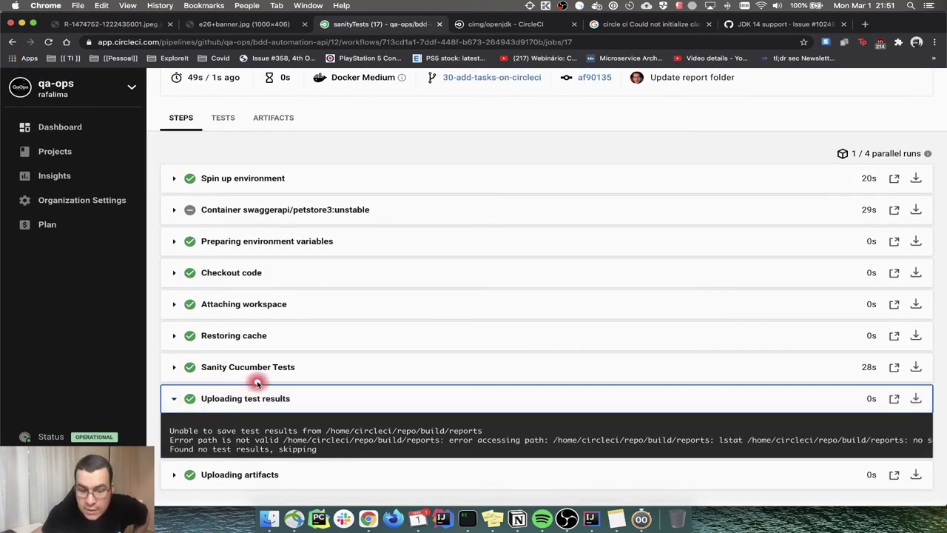
- Rerun the sanityTests job with SSH
scroll(589, 261, "up", 2)
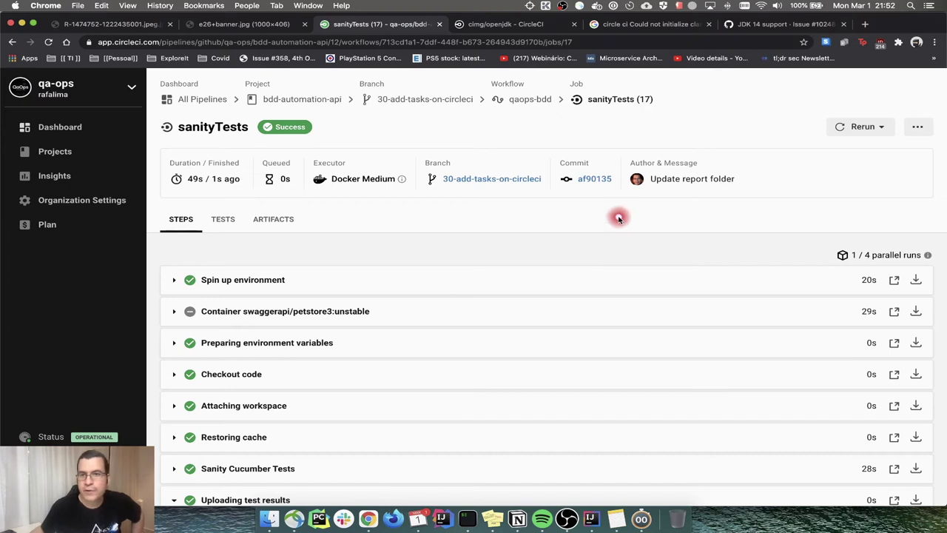
left_click(863, 128)
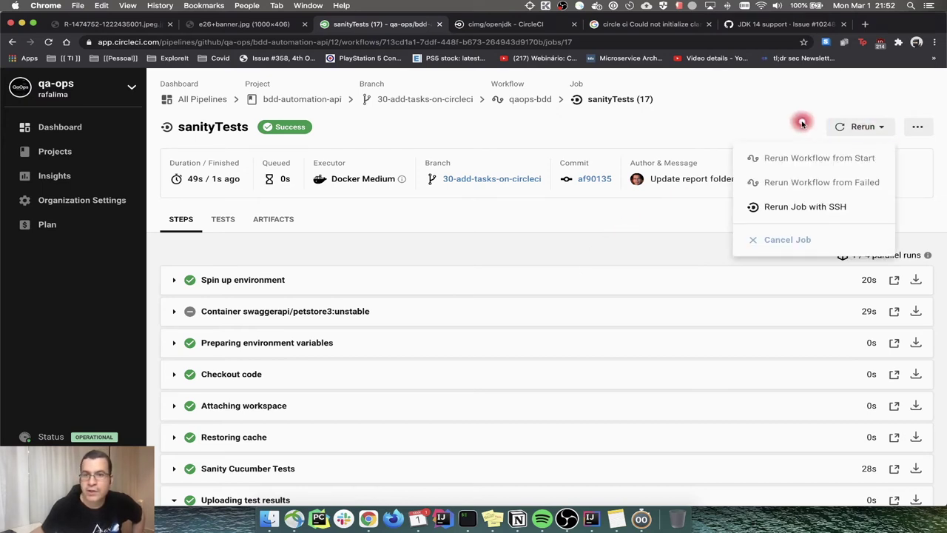
left_click(803, 122)
left_click(886, 130)
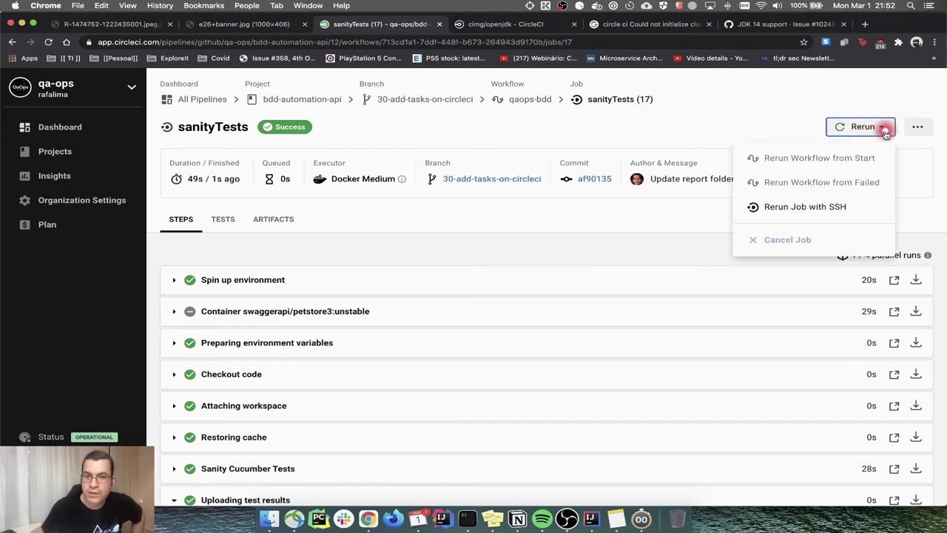
left_click(828, 209)
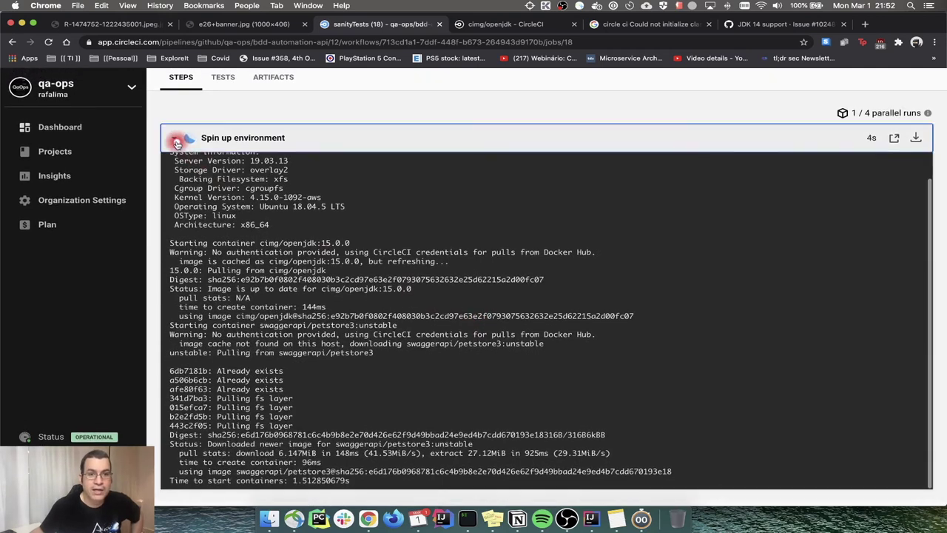
- Collapse the Spin up environment output, expand Enable SSH in the rerun job and copy its ssh connection command
left_click(176, 139)
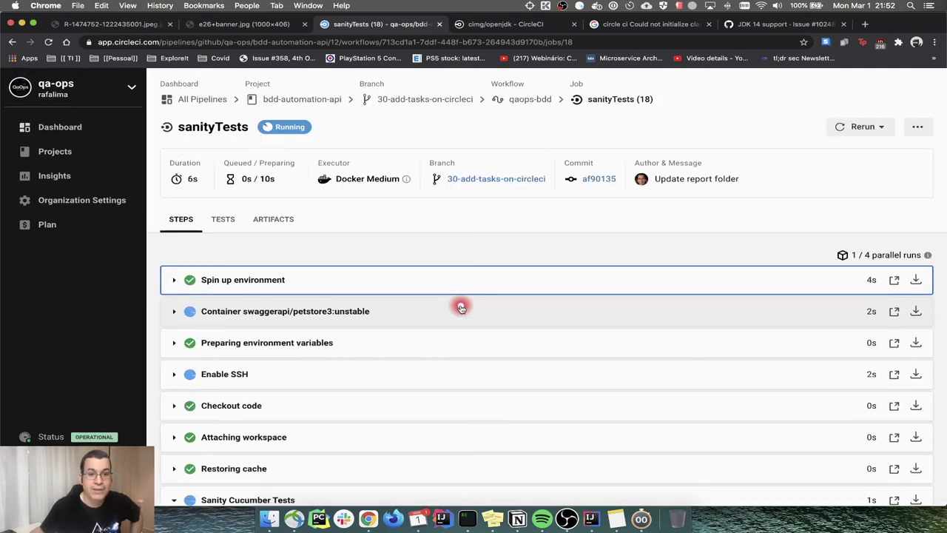
left_click(266, 372)
scroll(377, 332, "down", 4)
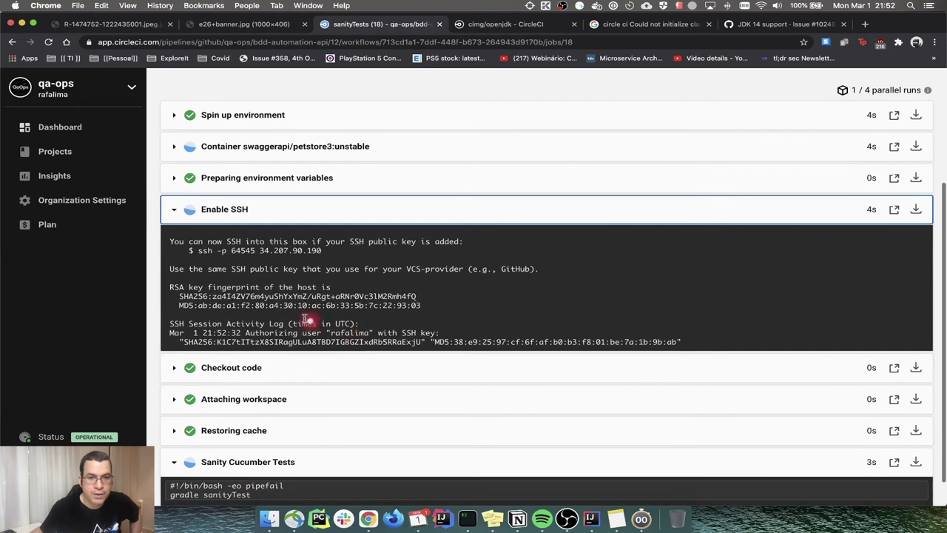
left_click_drag(197, 250, 325, 253)
key("super+c")
- In iTerm2, run the copied ssh command and answer yes to accept the CircleCI container's host key
left_click(467, 518)
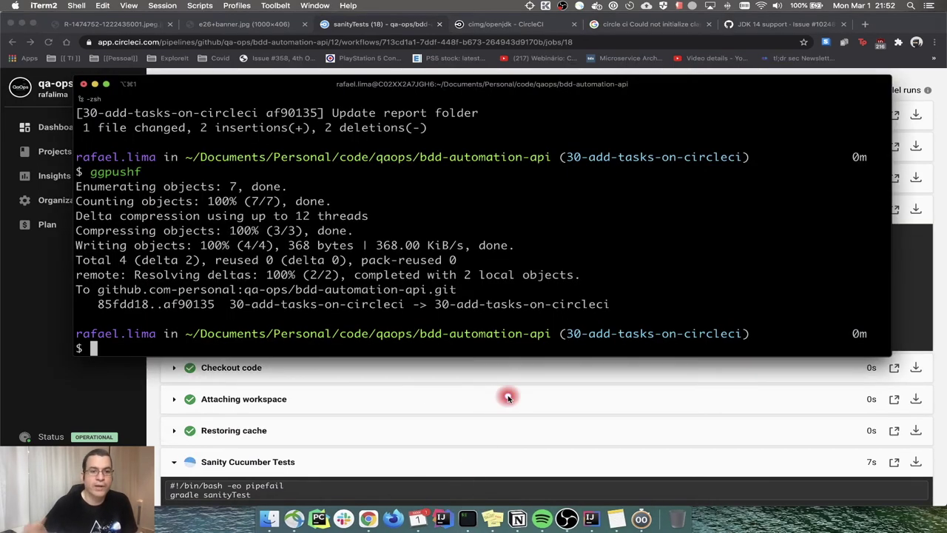
key("super+v")
key("Return")
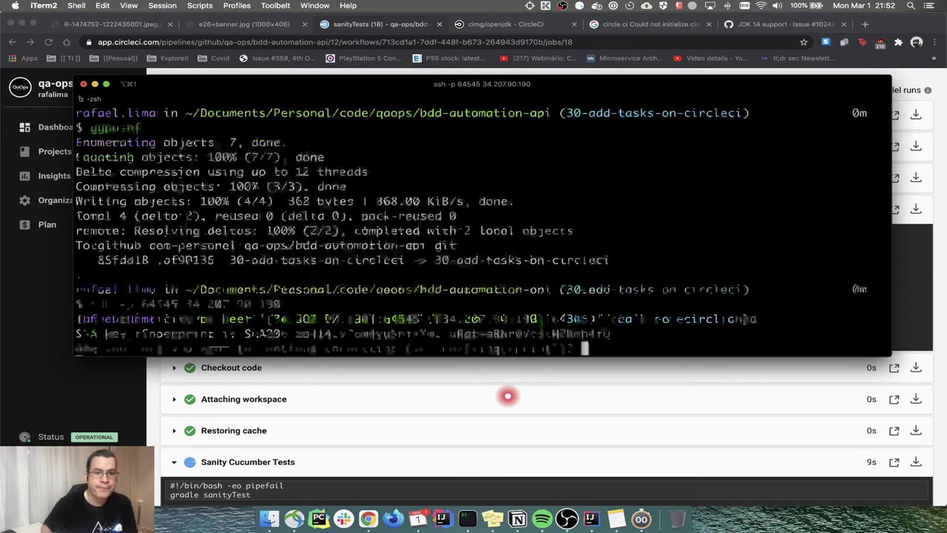
type("yes")
key("Return")
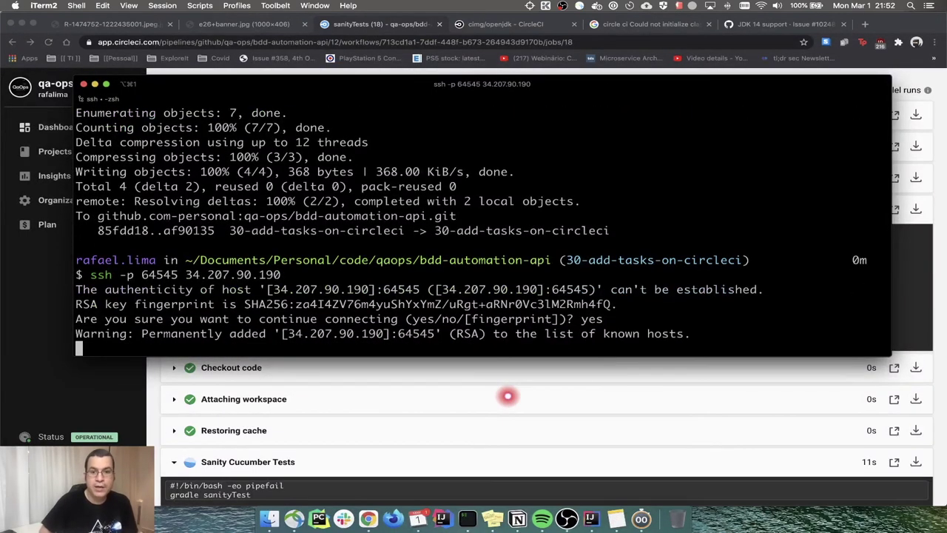
- List the container's home directory with ll and change into the repo folder
type("ll")
key("Return")
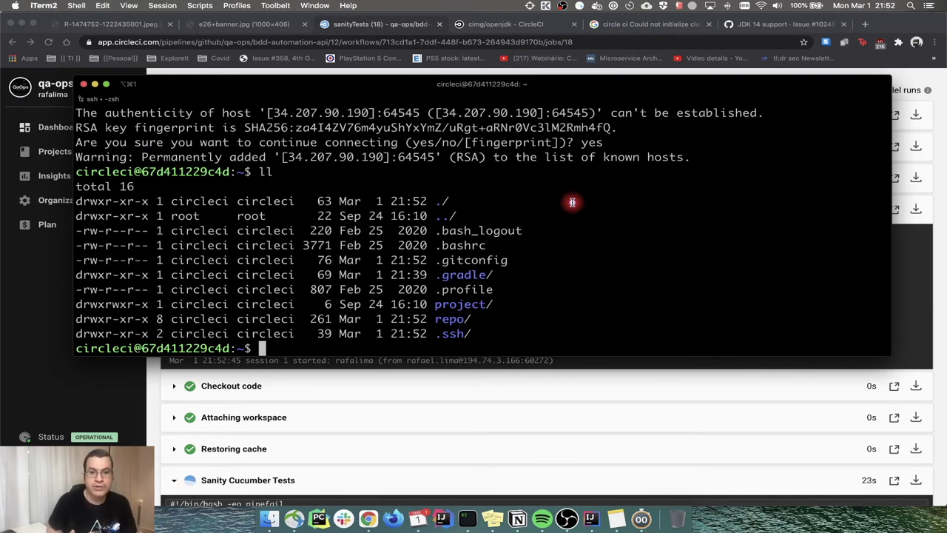
type("cd re")
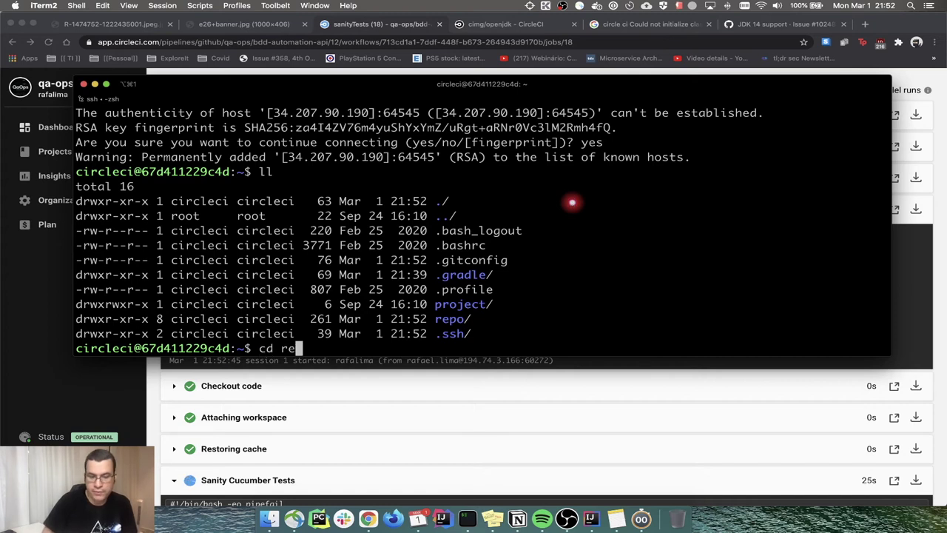
key("Tab")
key("Return")
- Run gradle sanityTest in the container's repo folder
type("gradle")
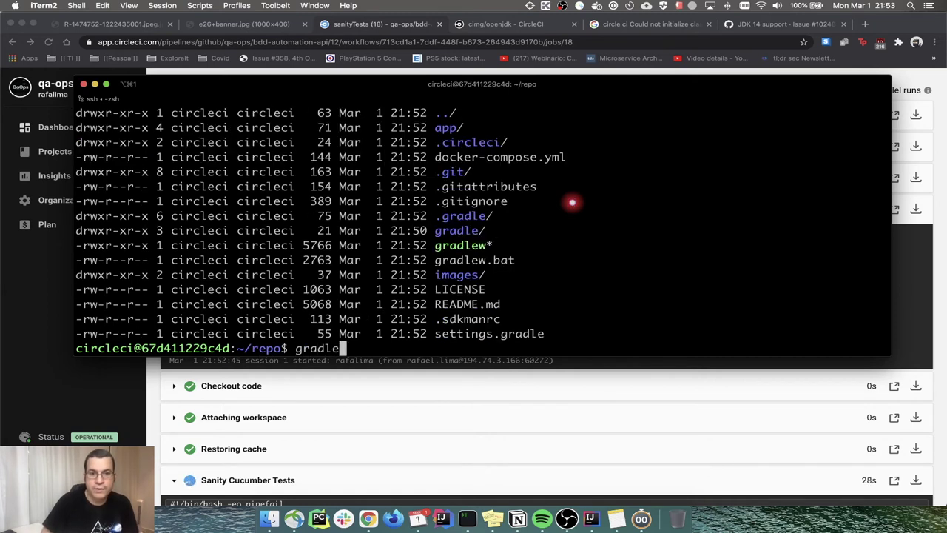
type(" sanityTest")
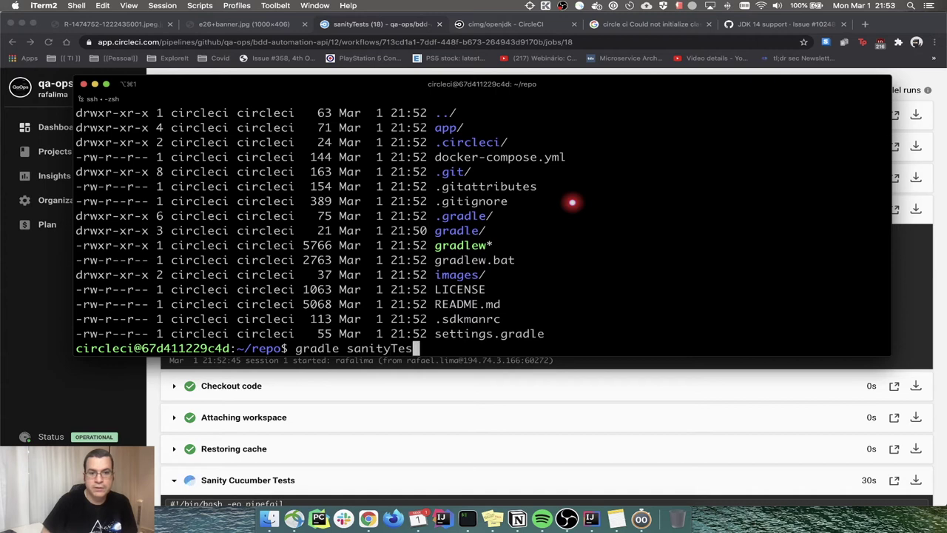
key("Return")
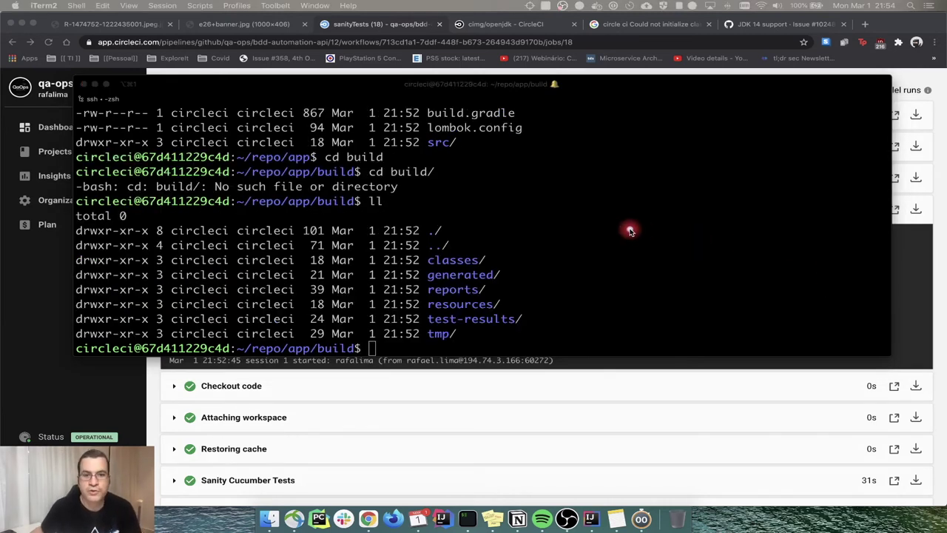
- Return to the repo root and list it, and change into the app folder and list its contents with ll
type("cd ../.. && ll")
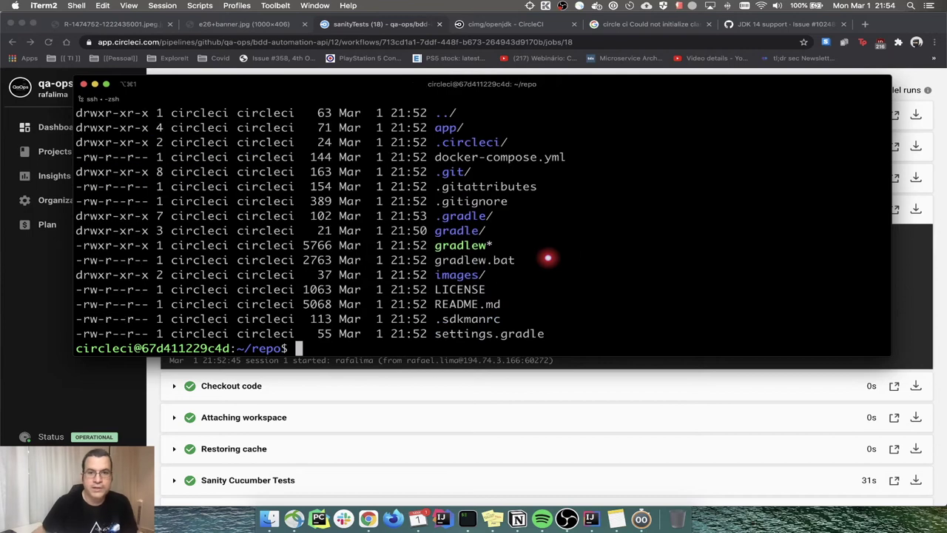
key("Return")
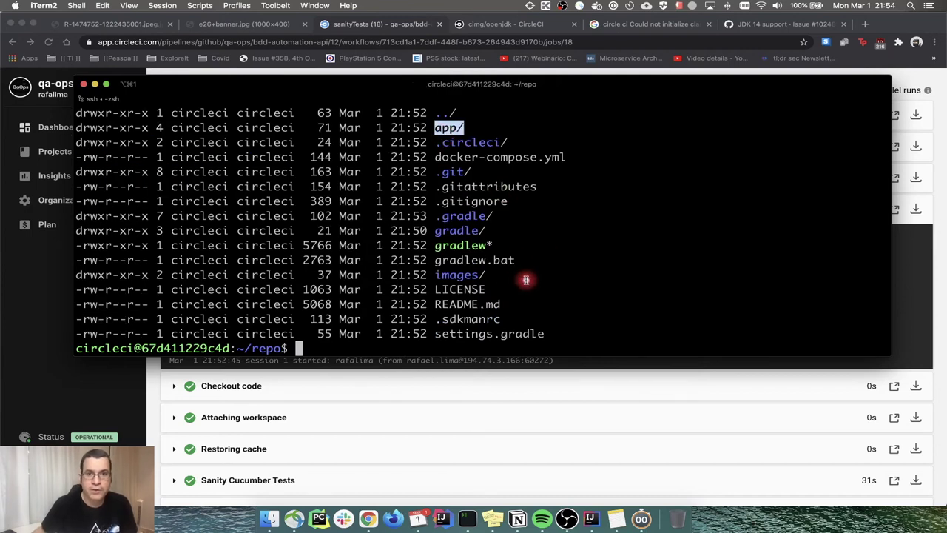
type("cd ap")
key("BackSpace")
key("BackSpace")
key("BackSpace")
key("BackSpace")
key("BackSpace")
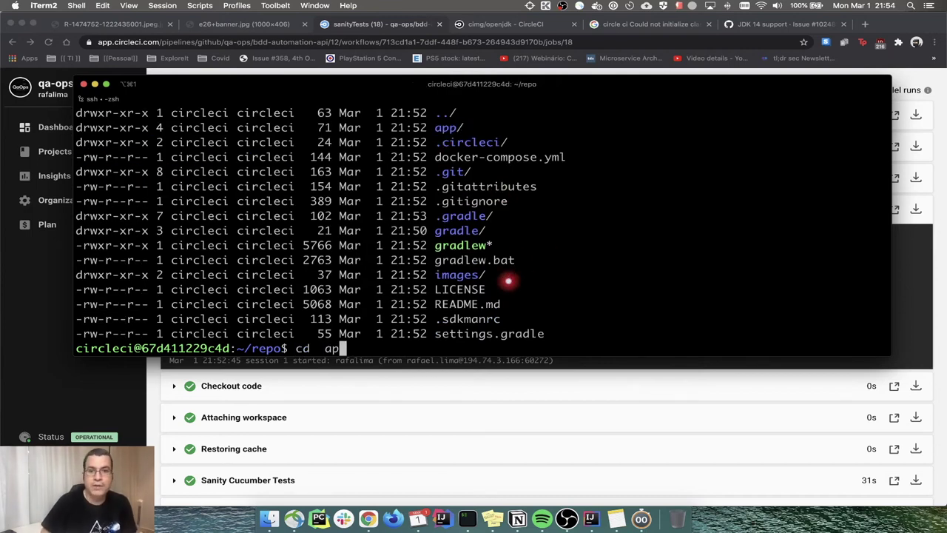
type("cd bui")
key("BackSpace")
key("BackSpace")
key("BackSpace")
type("app")
key("Return")
type("ll")
key("Return")
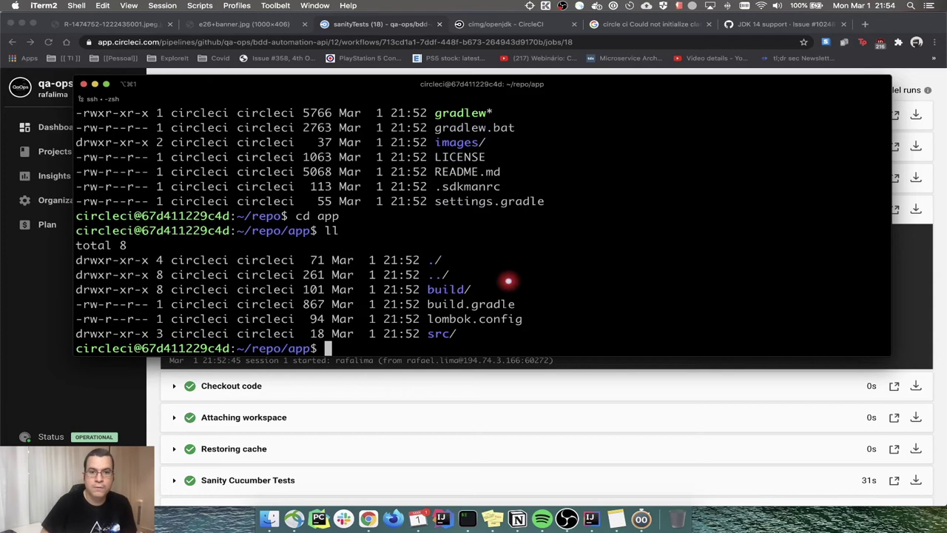
- Change into app's build folder and list its contents with ll to locate the report folders
double_click(444, 290)
type("cd build")
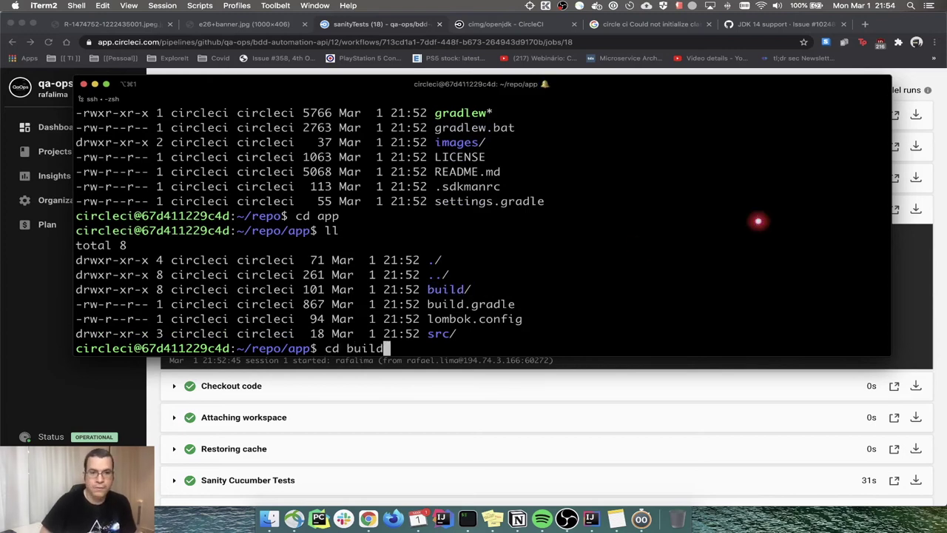
key("Return")
type("ll")
key("Return")
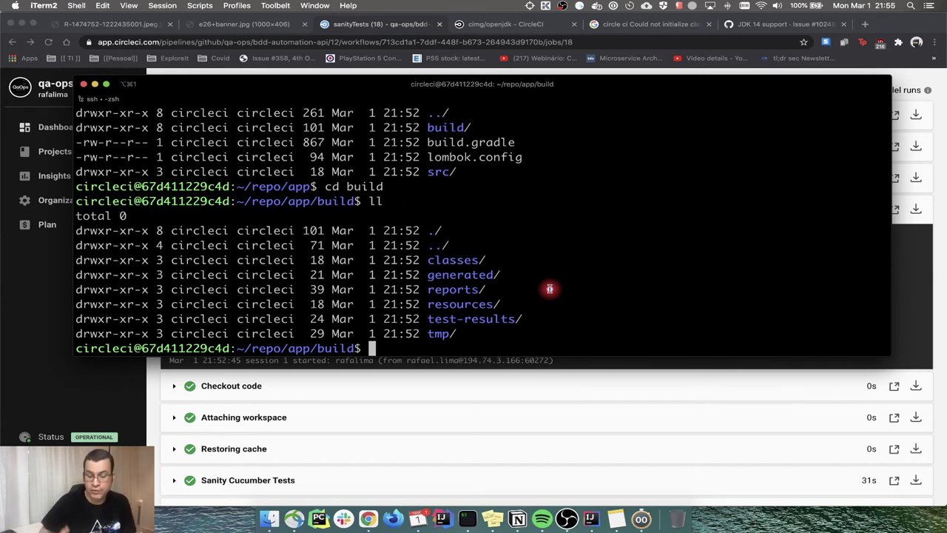
- Exit the SSH session and go back to the CircleCI job page in Chrome
type("exit")
key("Return")
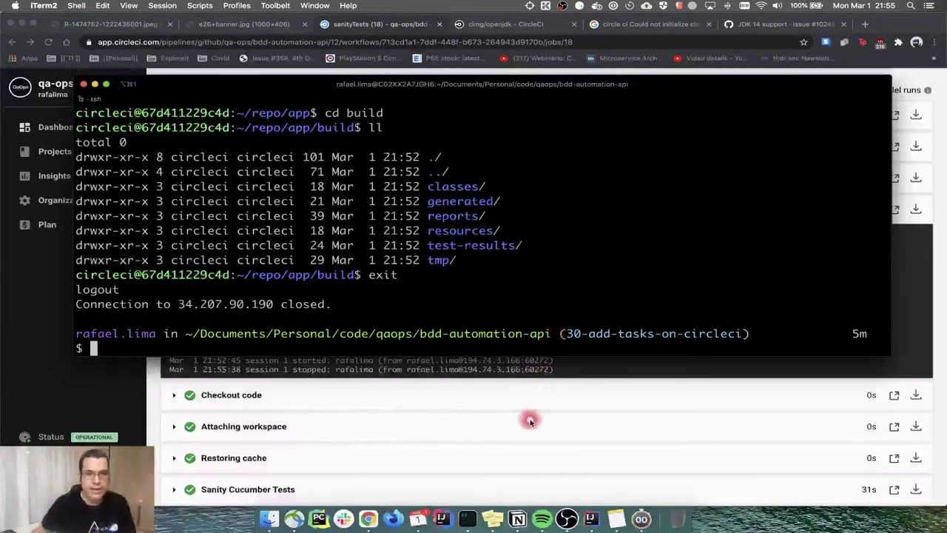
left_click(529, 414)
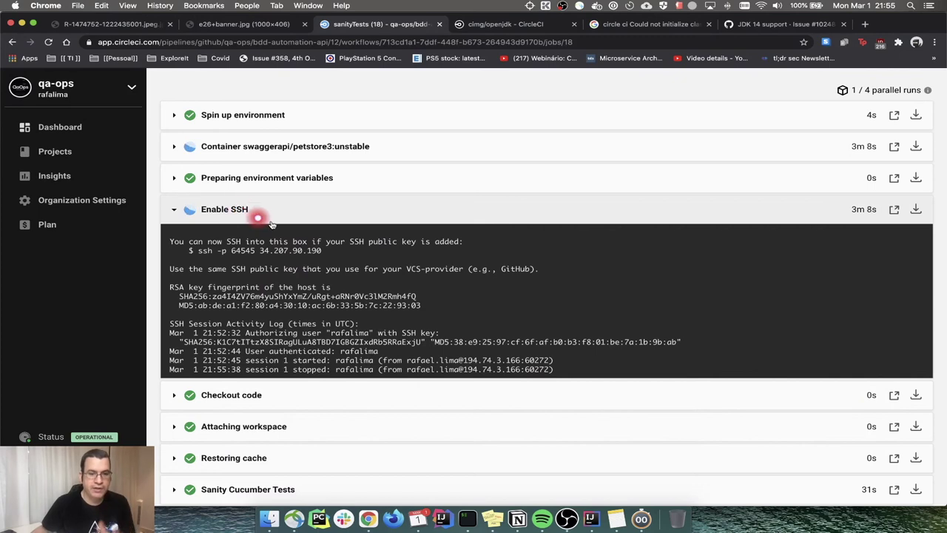
- In IntelliJ IDEA, change both the store_artifacts and store_test_results paths in config.yml to app/build/reports
left_click(591, 516)
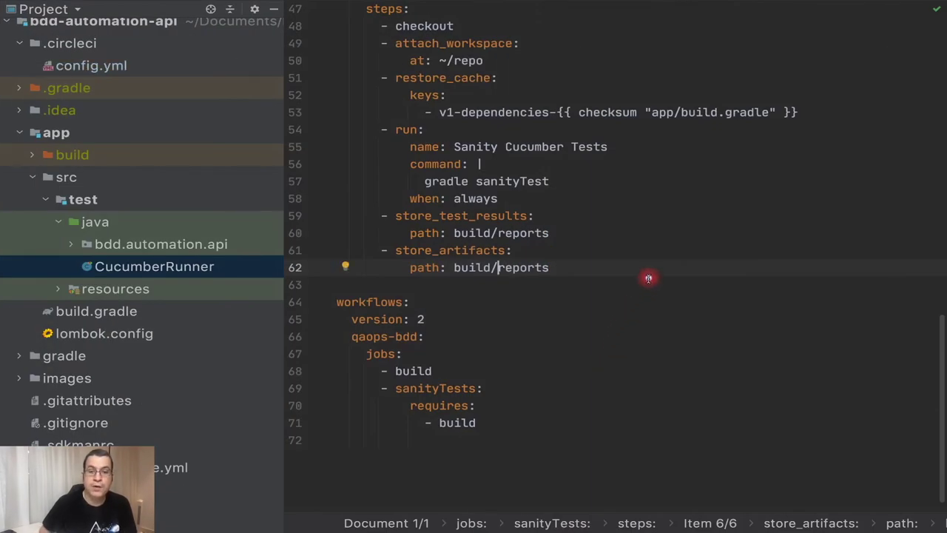
type("app/")
key("Up")
key("Up")
key("Left")
key("Left")
key("Left")
key("Left")
type("app/")
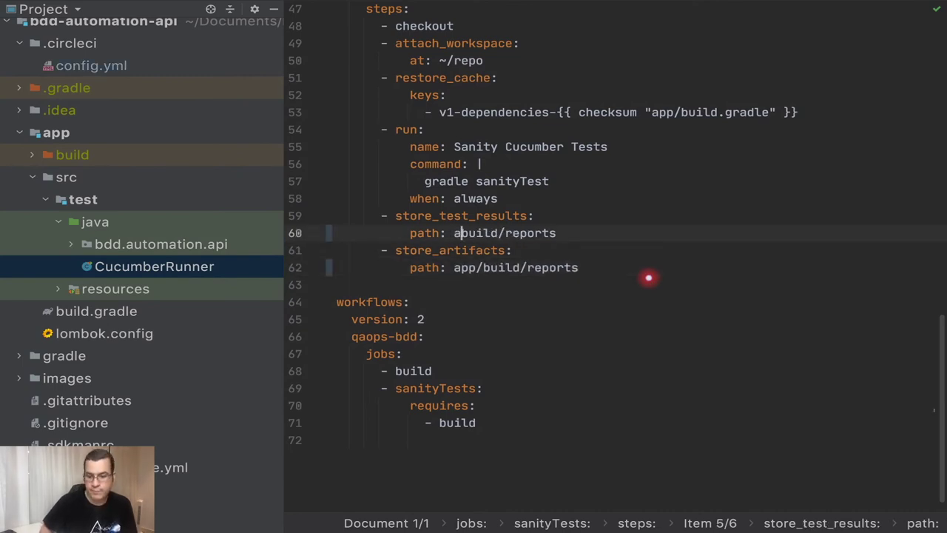
scroll(649, 278, "up", 4)
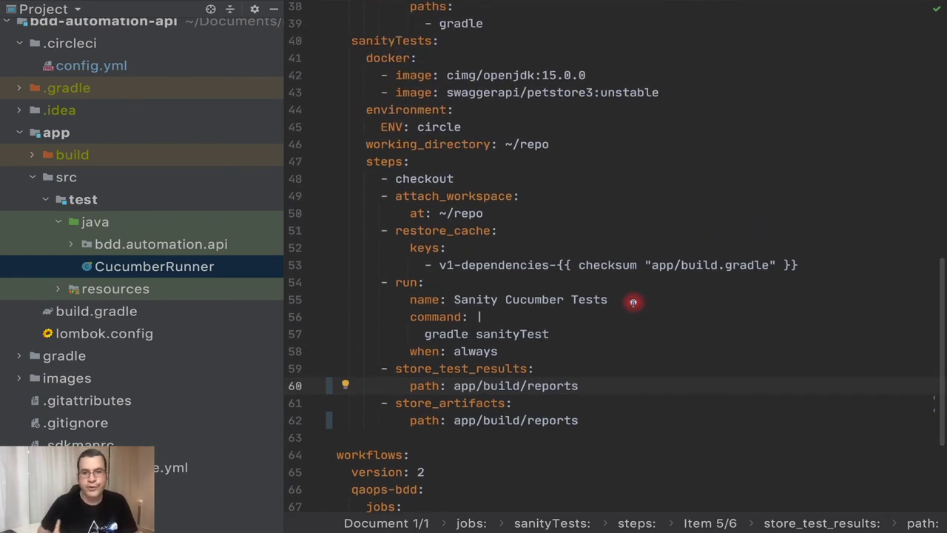
- Switch to iTerm2, stage all changes with gaa and commit them with gcmsg using the message "Fix report"
key("super+Tab")
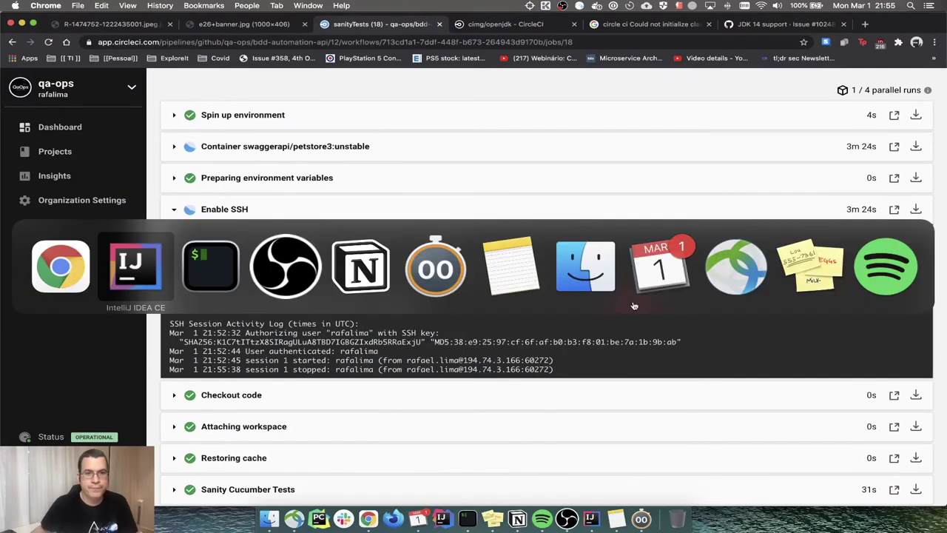
key("super+Tab")
type("gaa")
key("Return")
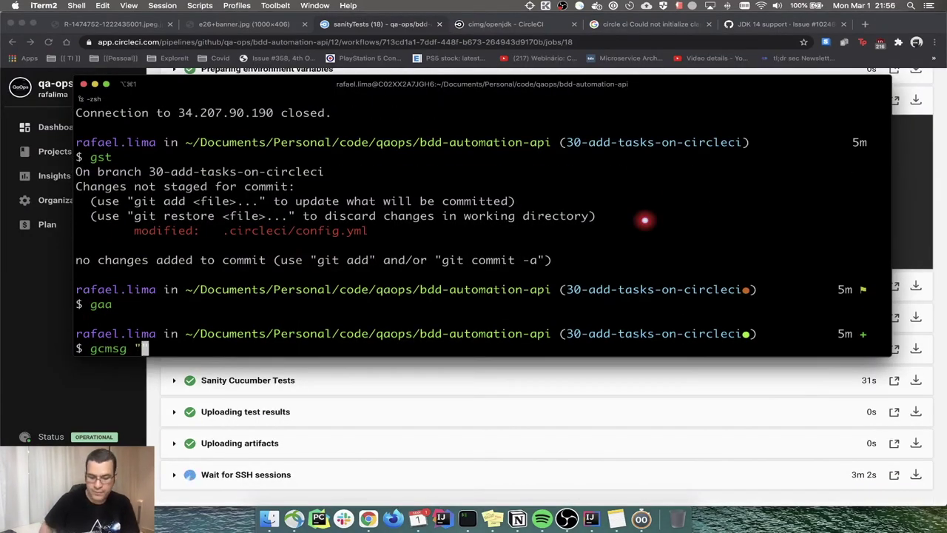
type("gcmsg \"Fix e")
key("BackSpace")
type("roo")
- In Chrome, go to the bdd-automation-api pipelines and open the sanityTests job of the "Fix report" qaops-bdd workflow
key("super+Tab")
left_click(303, 99)
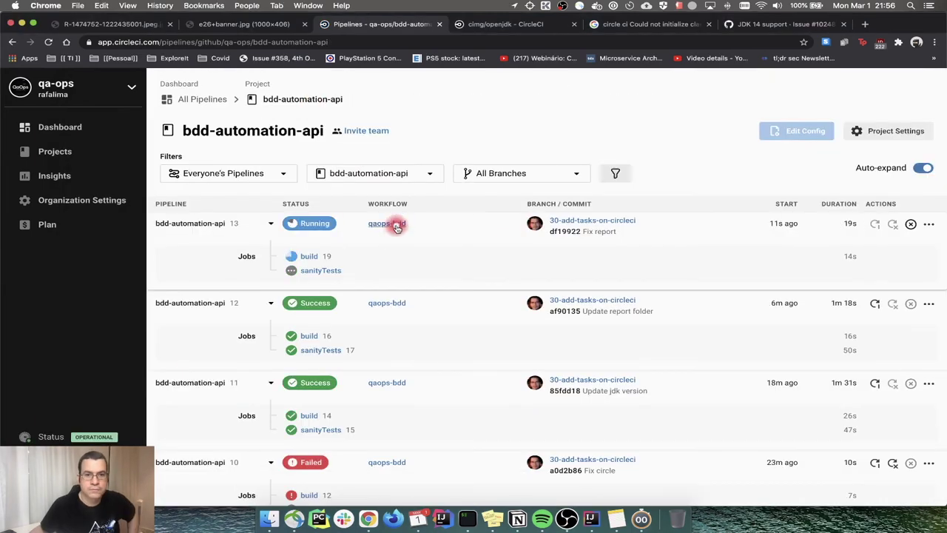
left_click(393, 224)
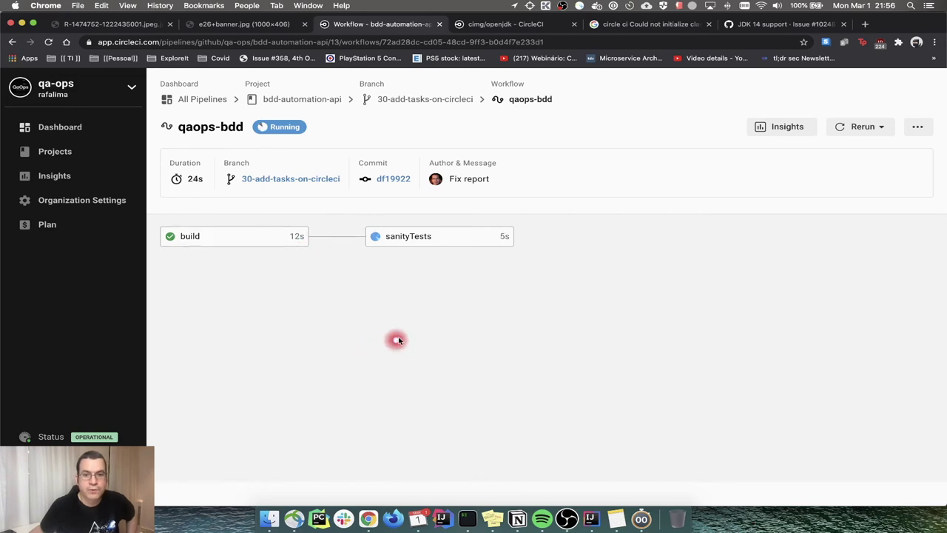
left_click(437, 238)
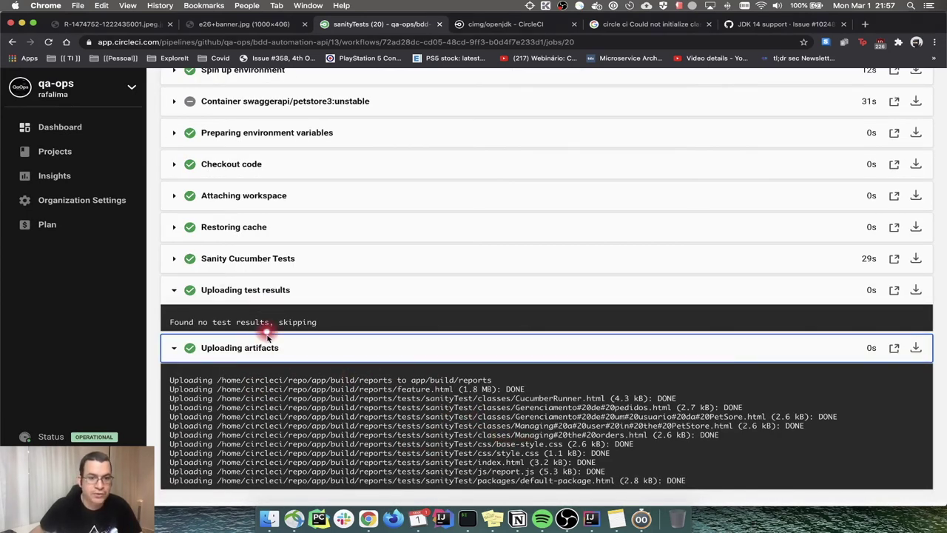
- Check the sanityTests job's tests and artifacts, and open the app/build/reports/feature.html artifact
scroll(311, 367, "up", 3)
left_click(222, 216)
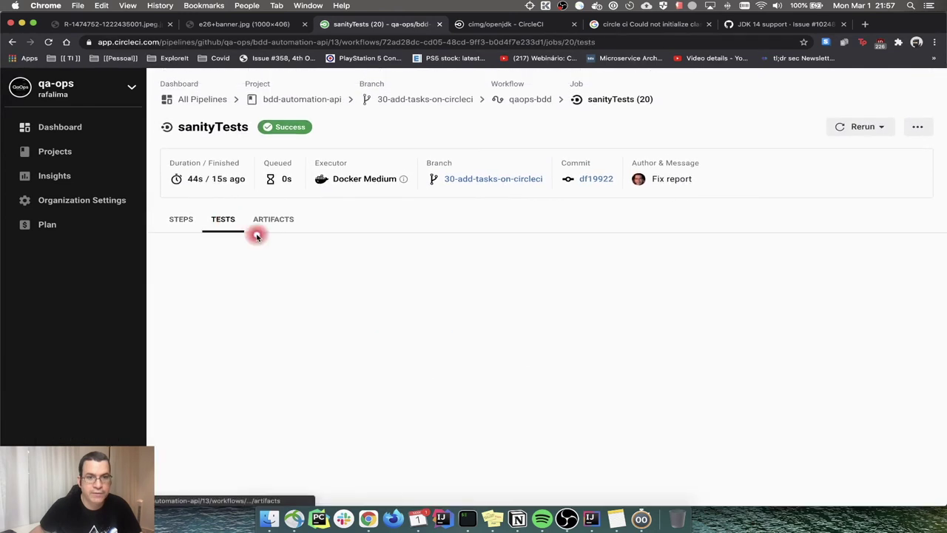
left_click(280, 220)
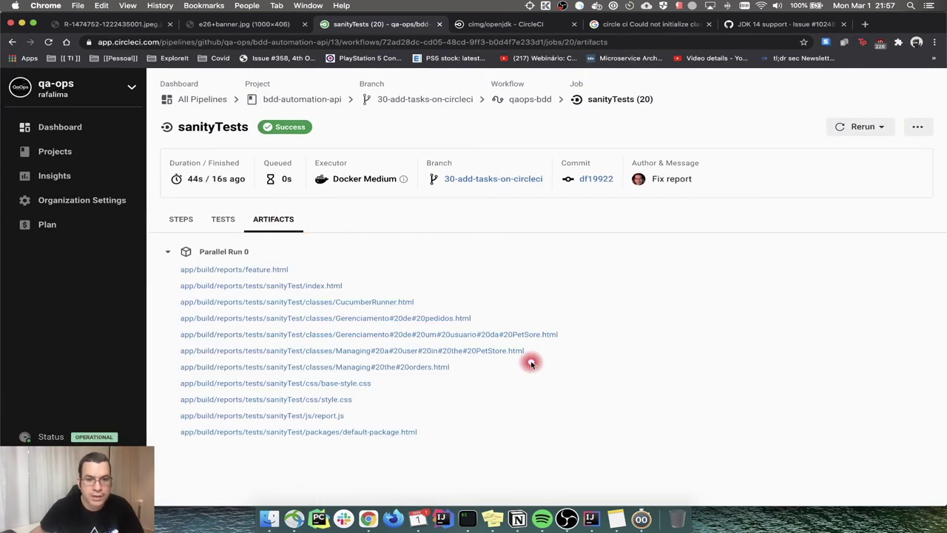
left_click(260, 272)
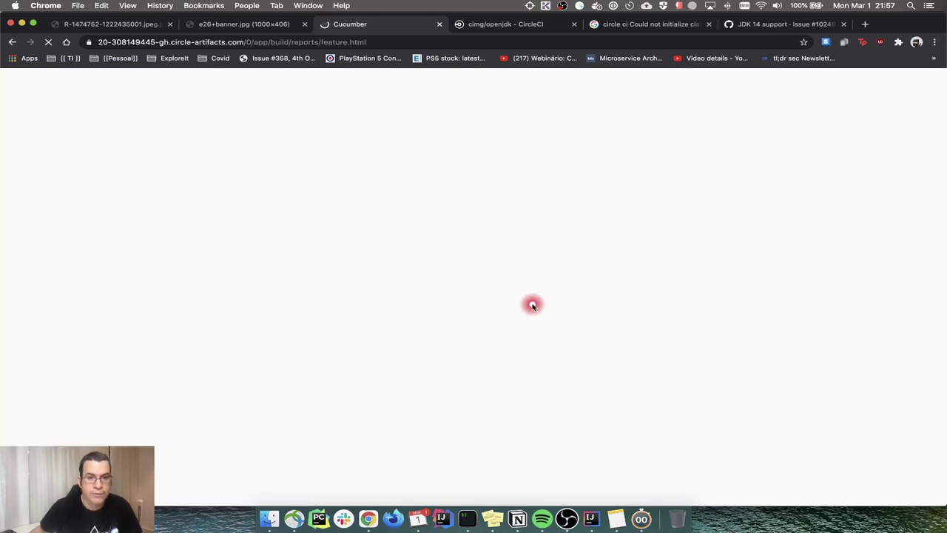
- Expand and collapse the loja, store and user feature files in the Cucumber report to review their scenarios
left_click(23, 161)
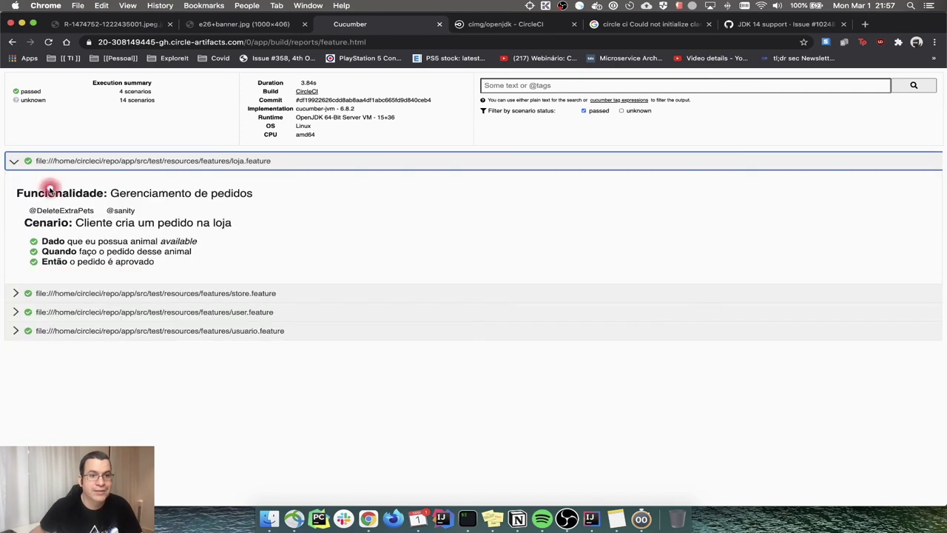
left_click(69, 163)
left_click(60, 181)
left_click(59, 180)
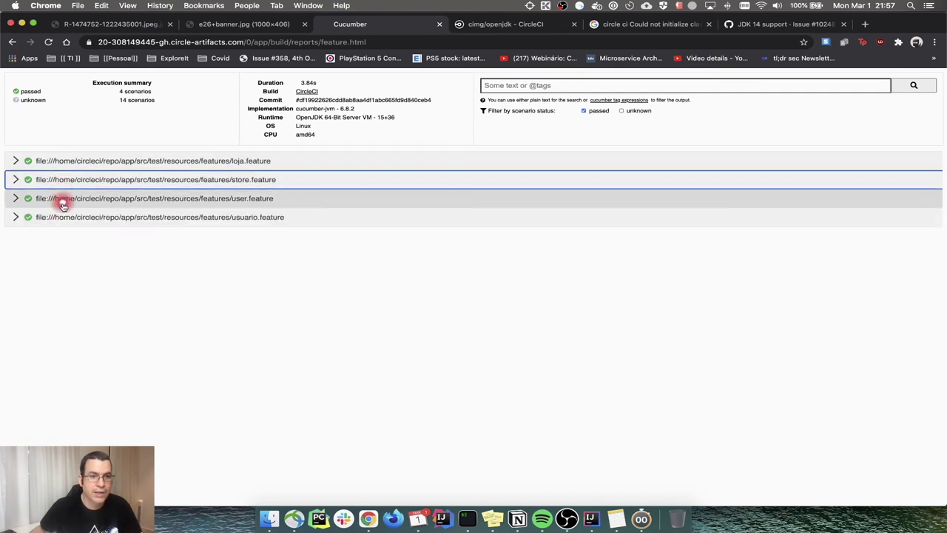
left_click(65, 211)
left_click(67, 197)
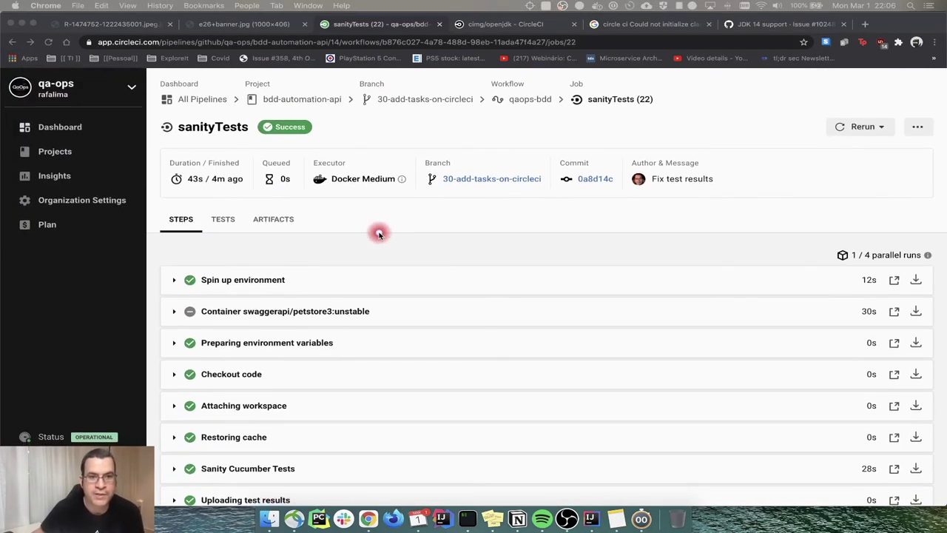
- Expand the Uploading test results and Uploading artifacts outputs, and highlight the build/reports and test-results folders in their paths
scroll(379, 233, "down", 2)
left_click(270, 444)
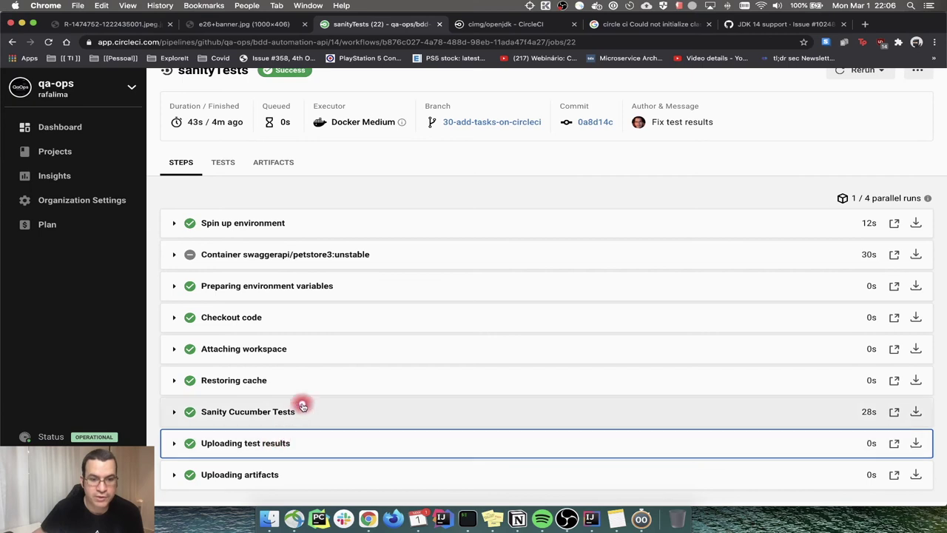
left_click(259, 472)
scroll(291, 419, "down", 3)
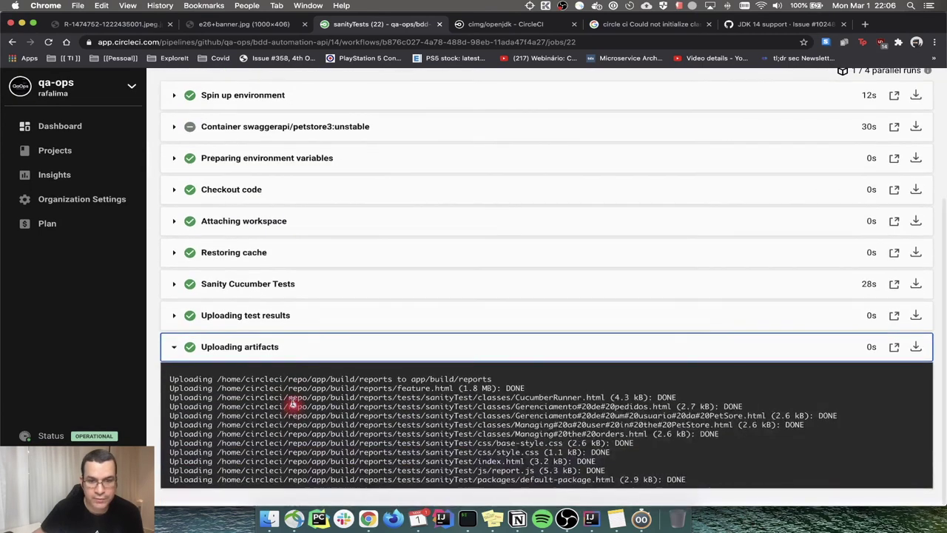
left_click(250, 316)
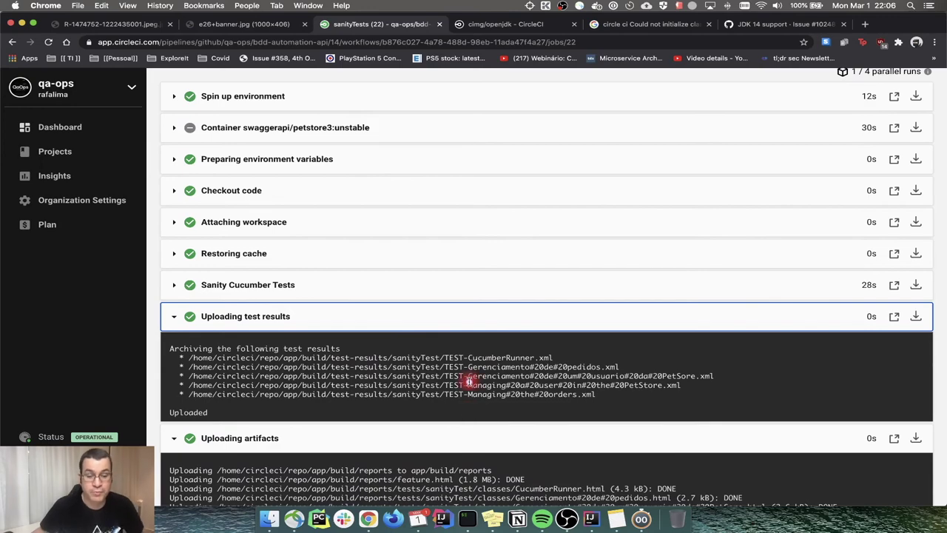
scroll(464, 380, "down", 2)
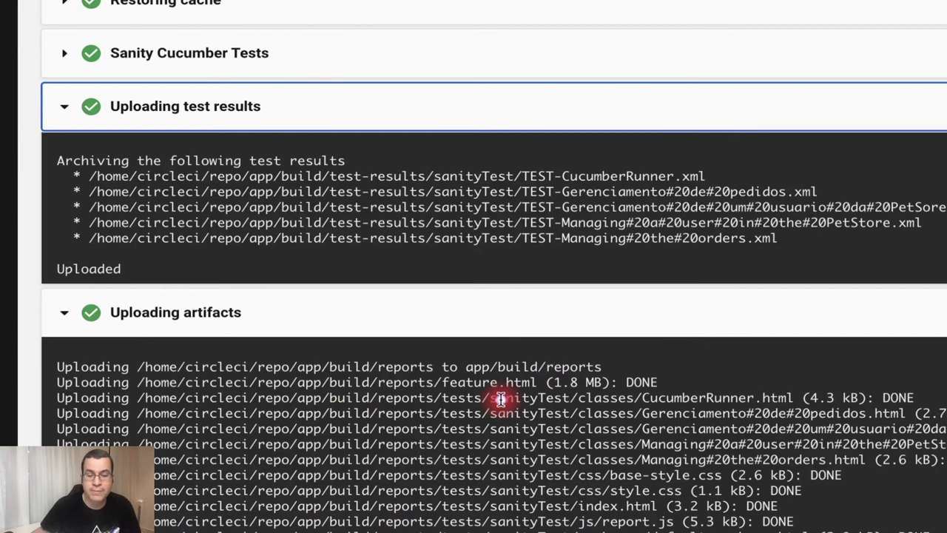
left_click_drag(331, 370, 434, 366)
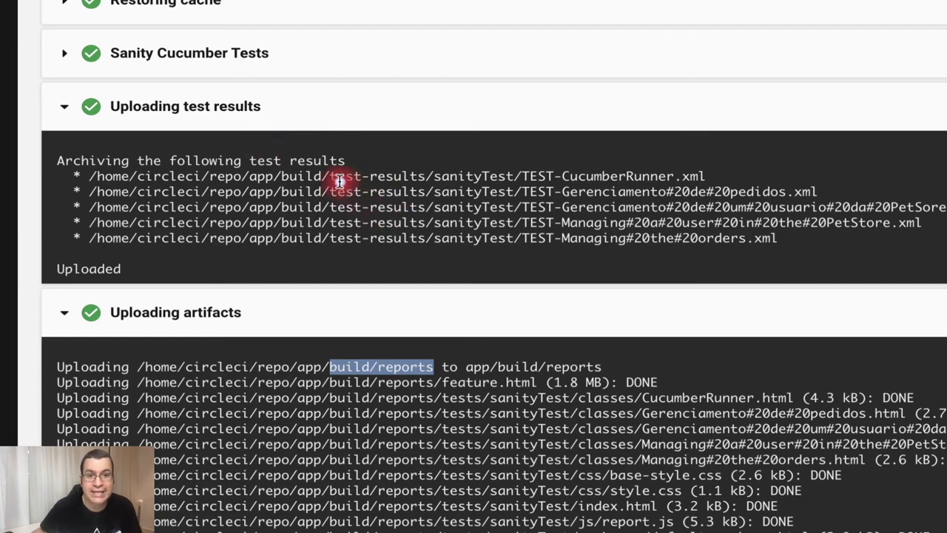
left_click_drag(332, 179, 423, 179)
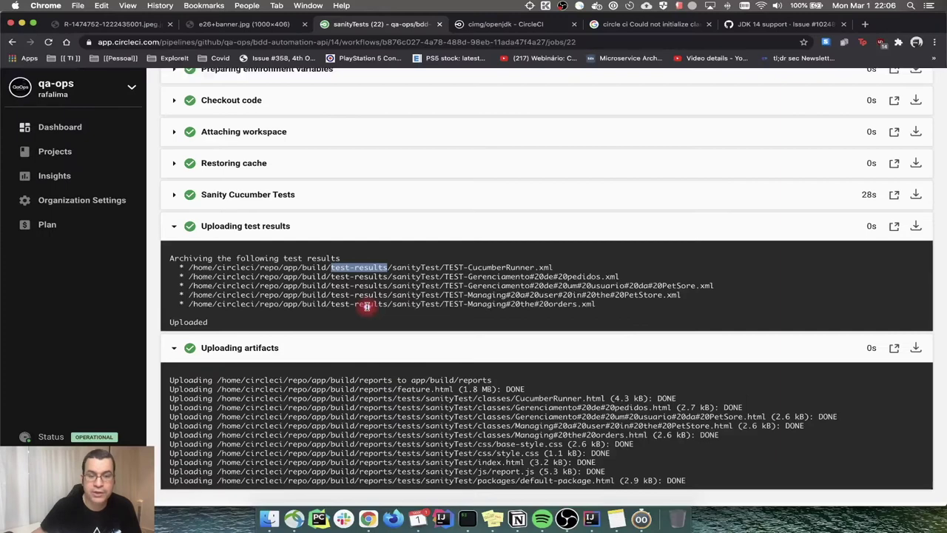
- In IntelliJ IDEA, highlight test-results in config.yml's store_test_results path to compare it with the artifacts path
key("super+Tab")
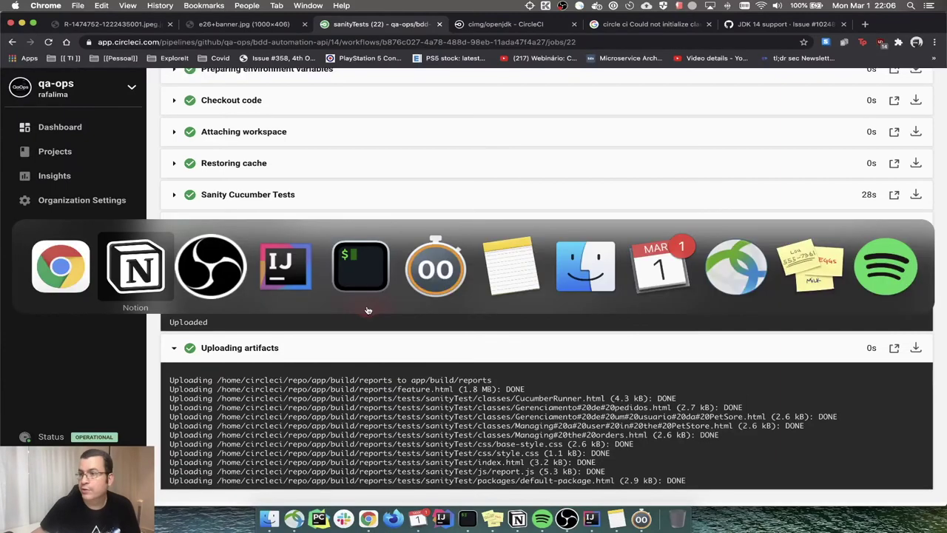
key("super+Tab")
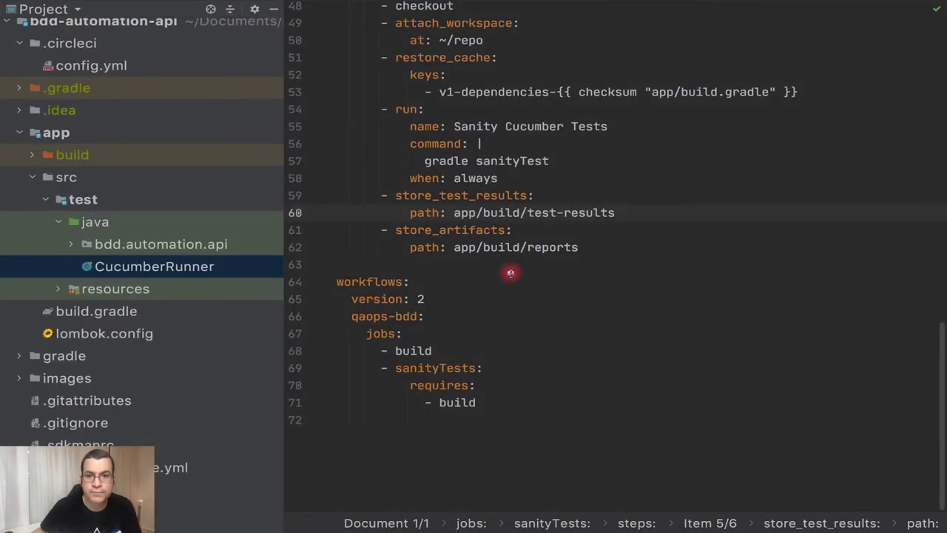
left_click_drag(530, 213, 624, 212)
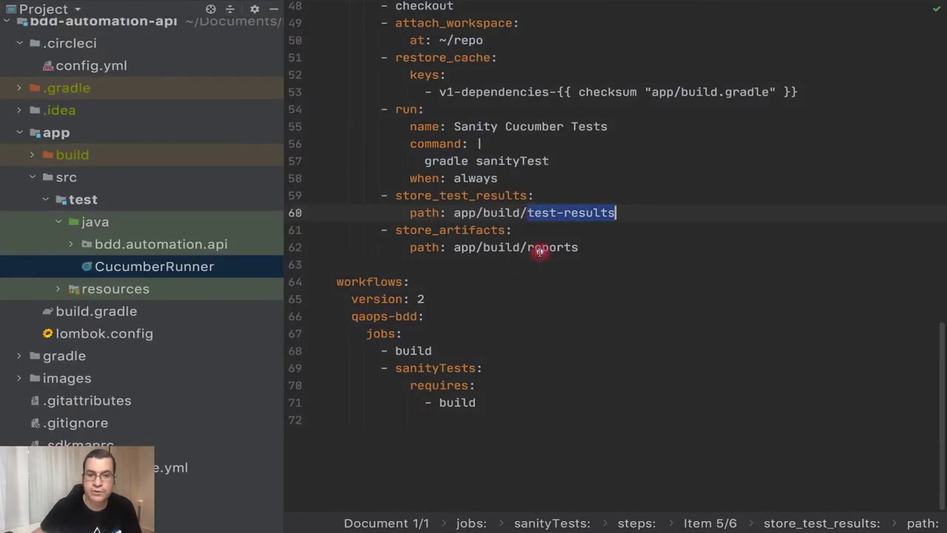
- Switch to Chrome, open the sanityTests job's app/build/reports/feature.html artifact, and go back to check the job's test results
key("super+Tab")
scroll(444, 240, "up", 5)
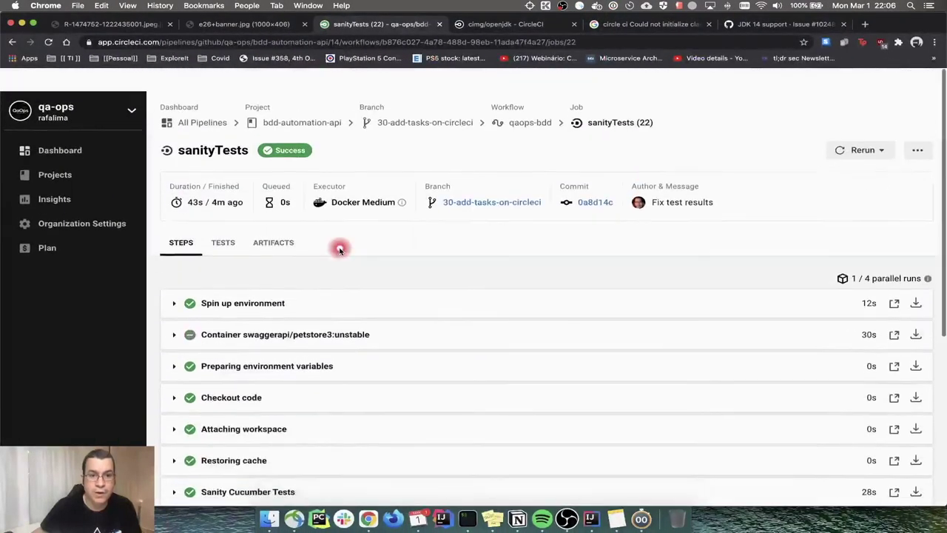
left_click(274, 220)
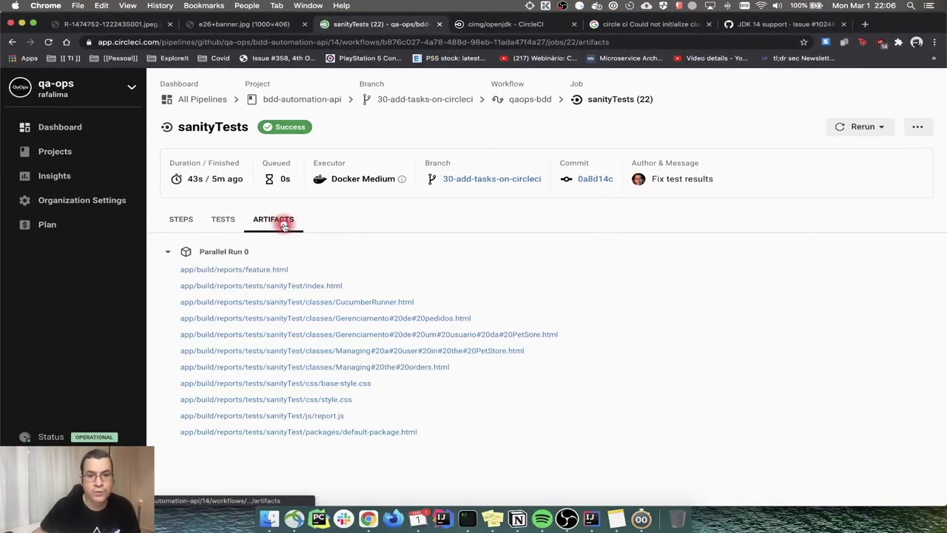
left_click(258, 270)
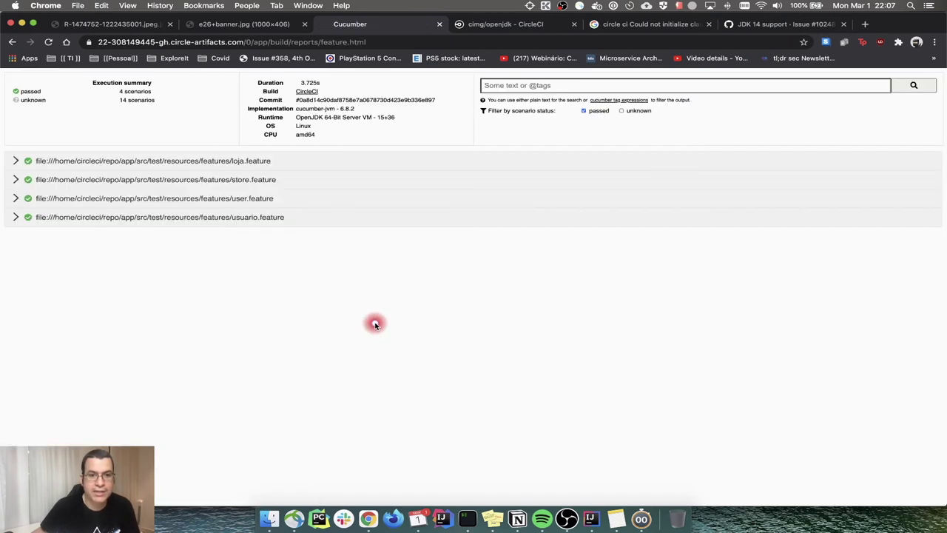
key("super+bracketleft")
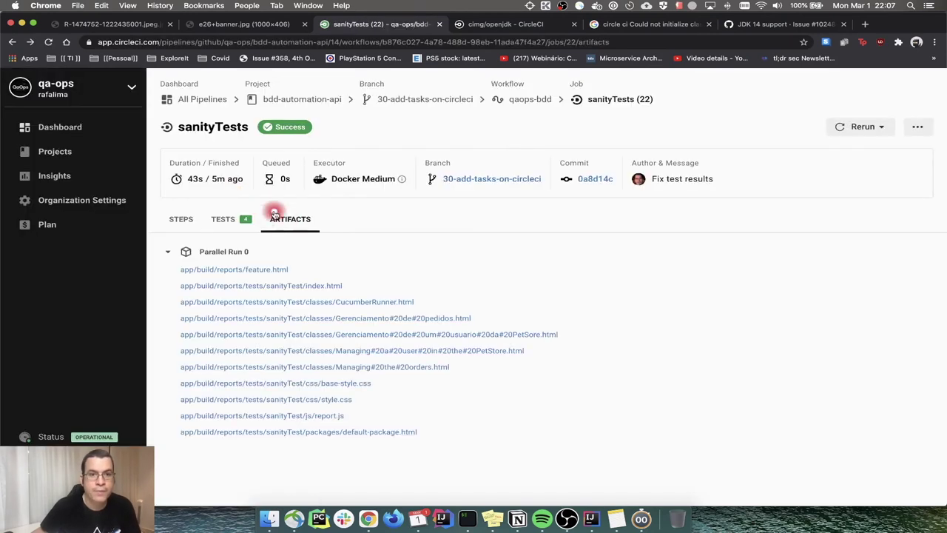
left_click(223, 221)
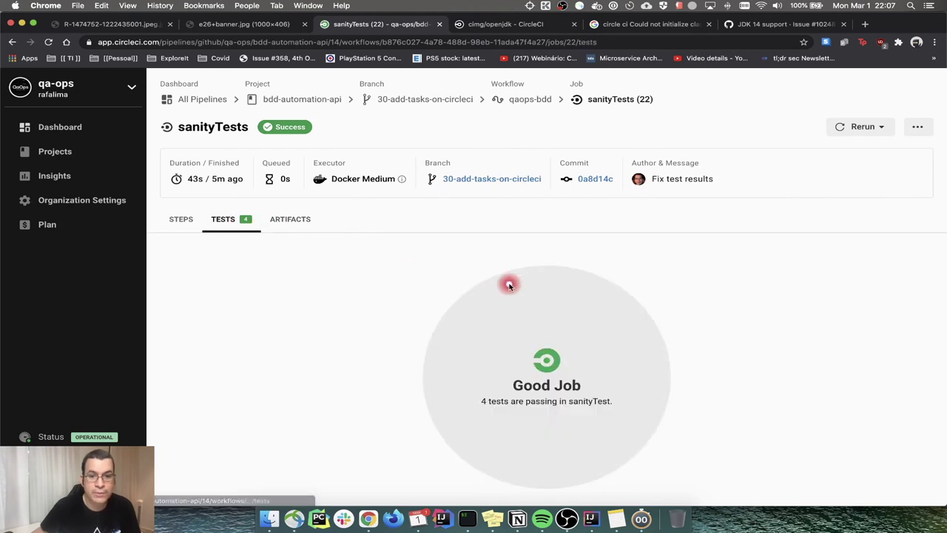
scroll(518, 303, "down", 1)
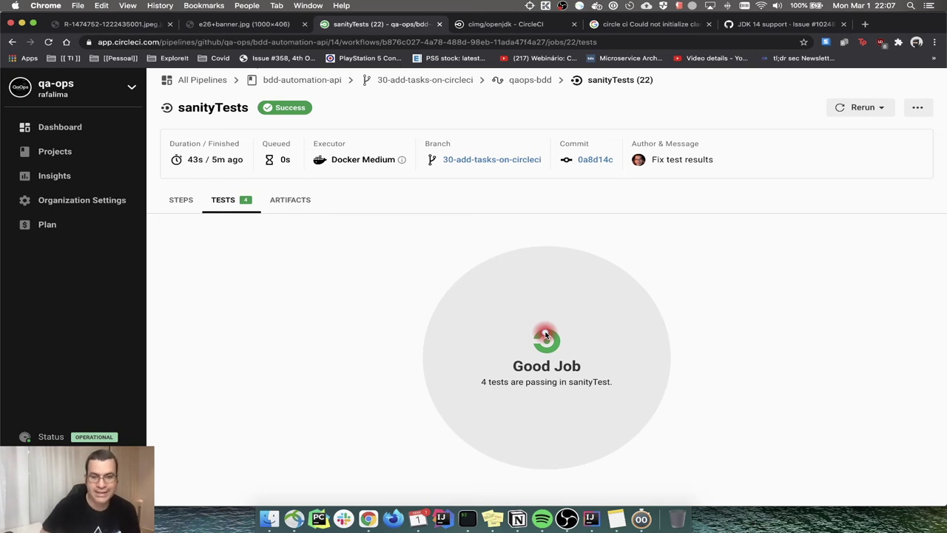
- In IntelliJ IDEA, open PetStepDefinitions from the bdd.automation.api steps package and look through its step methods
key("super+Tab")
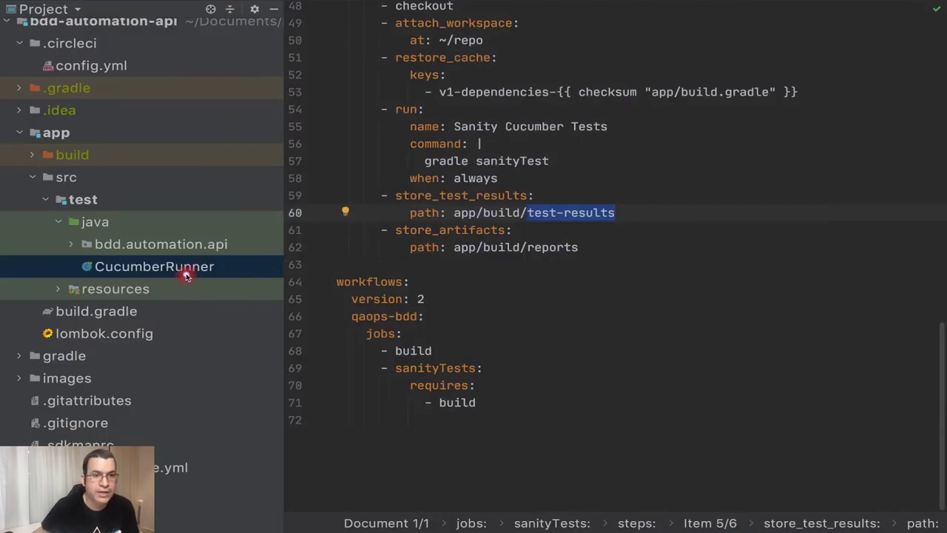
left_click(75, 245)
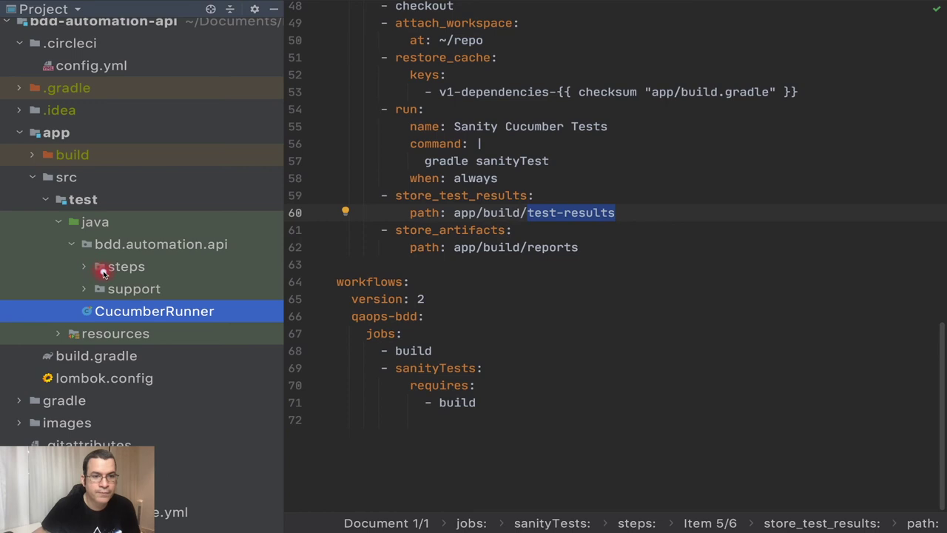
left_click(83, 268)
double_click(145, 310)
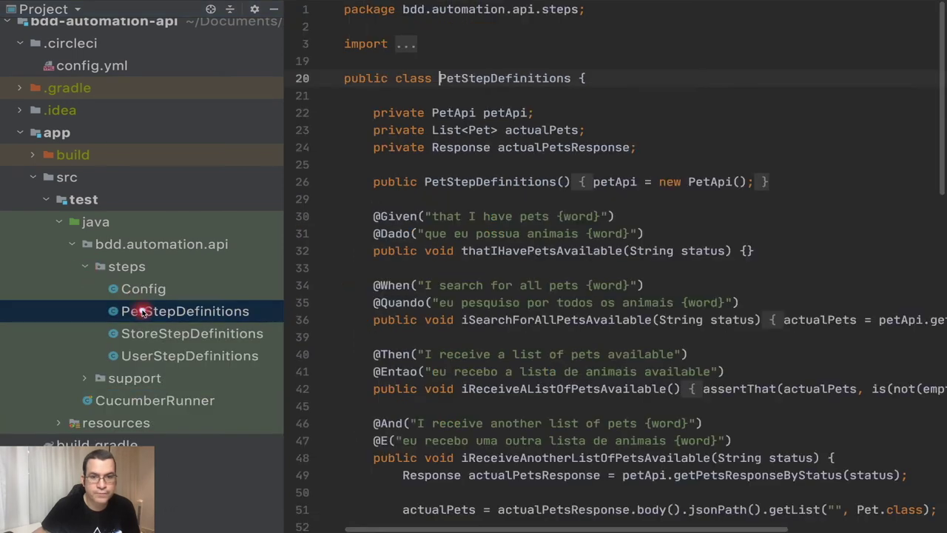
scroll(496, 289, "down", 8)
scroll(501, 285, "right", 4)
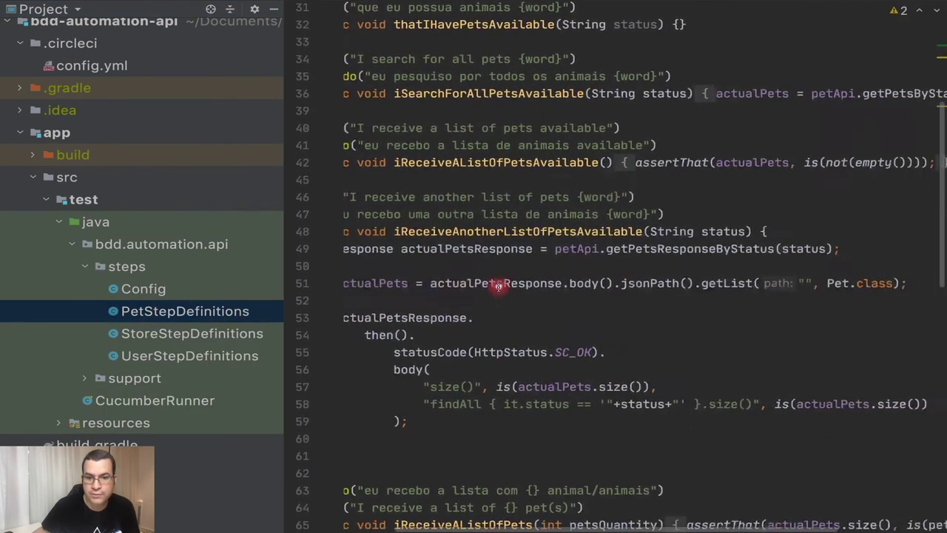
scroll(502, 287, "left", 2)
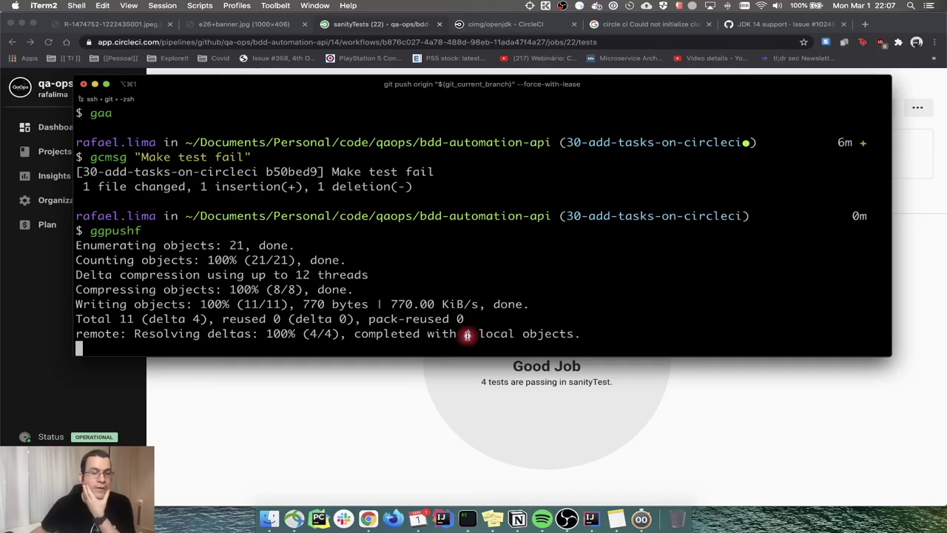
- Return from the terminal to CircleCI in Chrome and open the bdd-automation-api project's pipelines
left_click(395, 389)
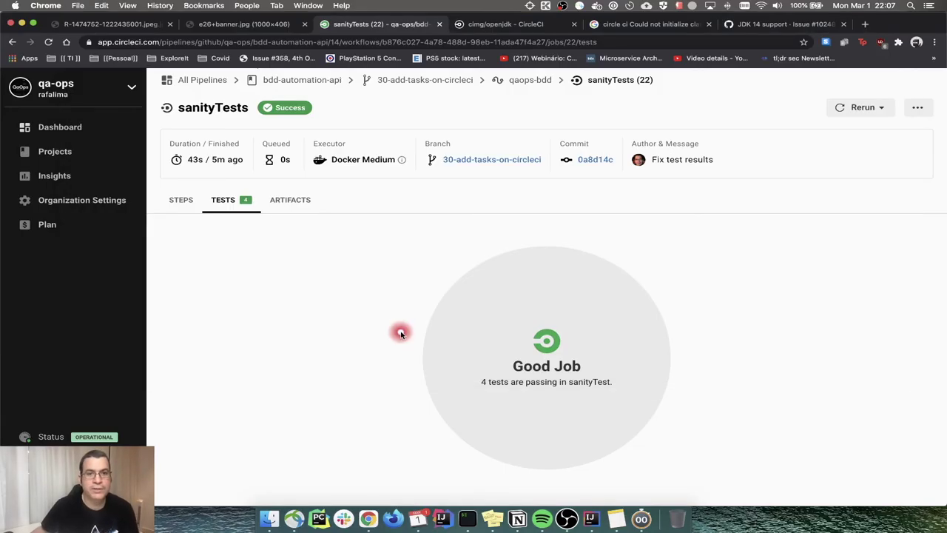
left_click(467, 518)
left_click(353, 419)
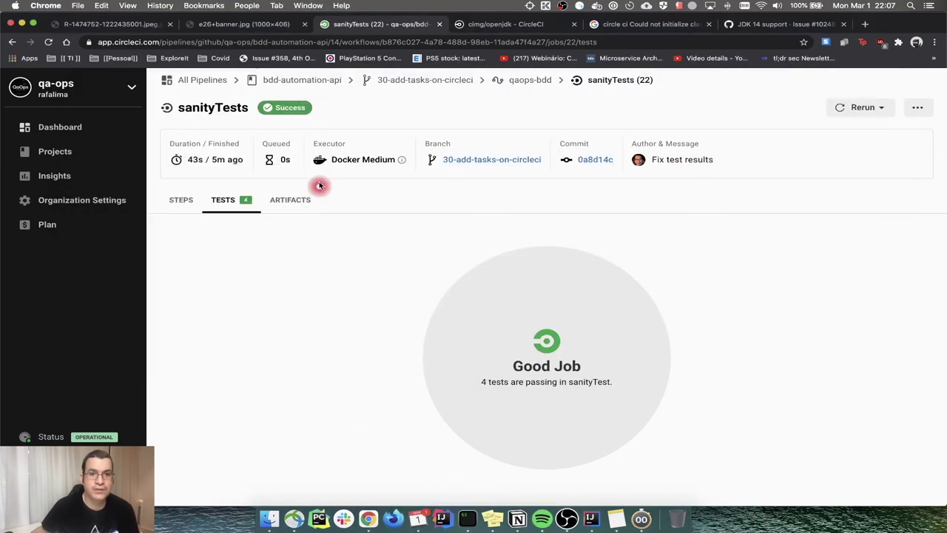
left_click(312, 87)
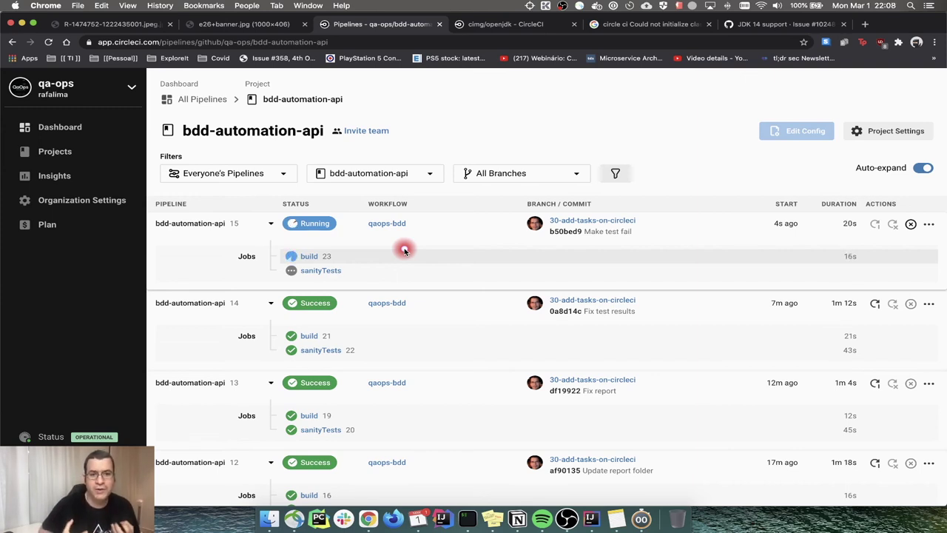
- Review the bdd-automation-api pipeline history down to the earliest run and back up to the latest Make test fail run
scroll(405, 250, "down", 10)
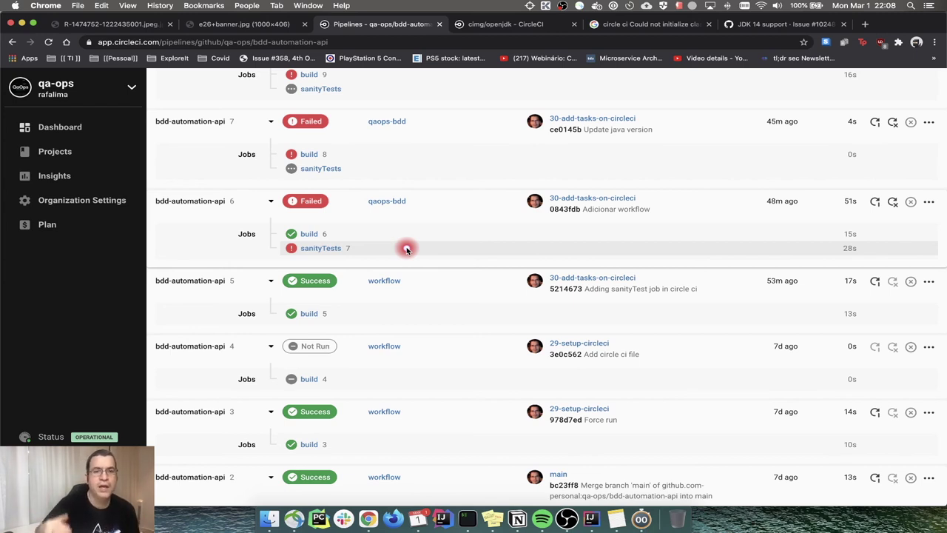
scroll(406, 249, "down", 5)
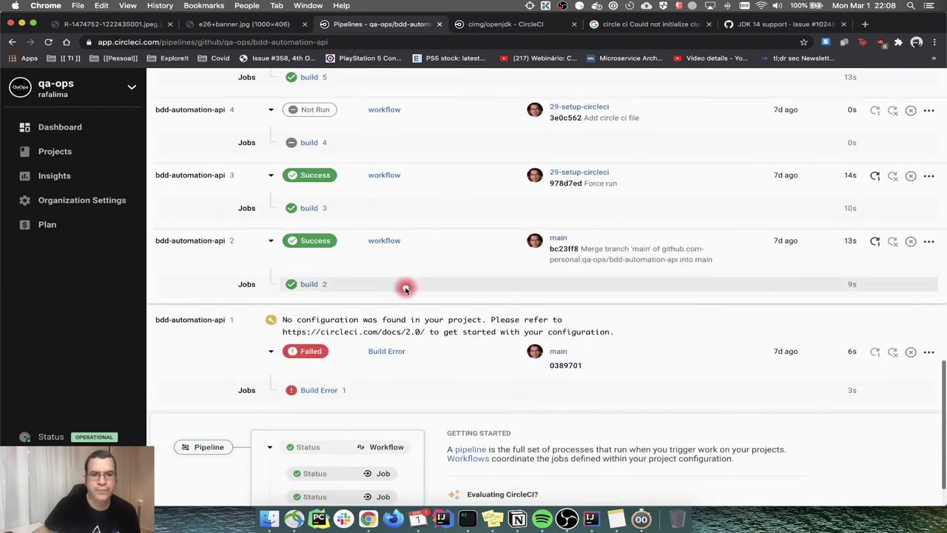
scroll(368, 360, "up", 1)
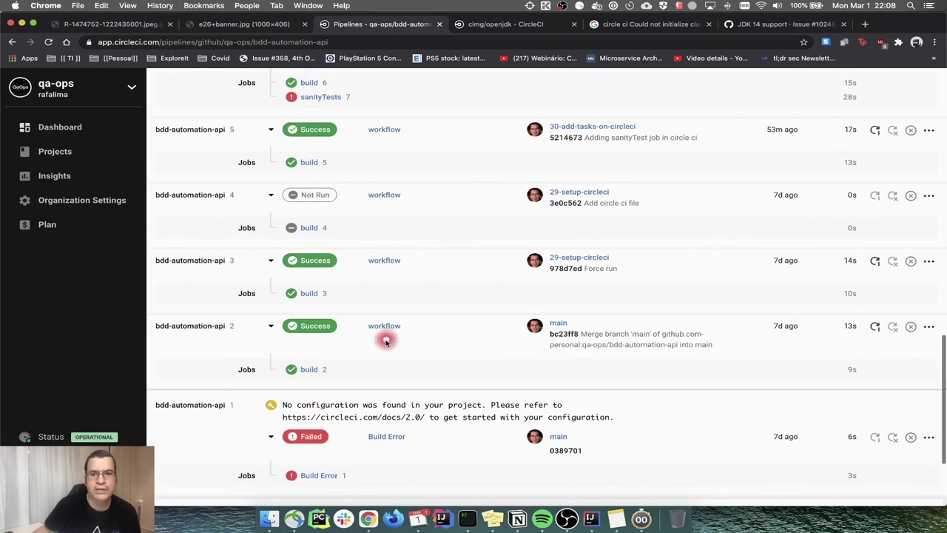
scroll(325, 348, "up", 4)
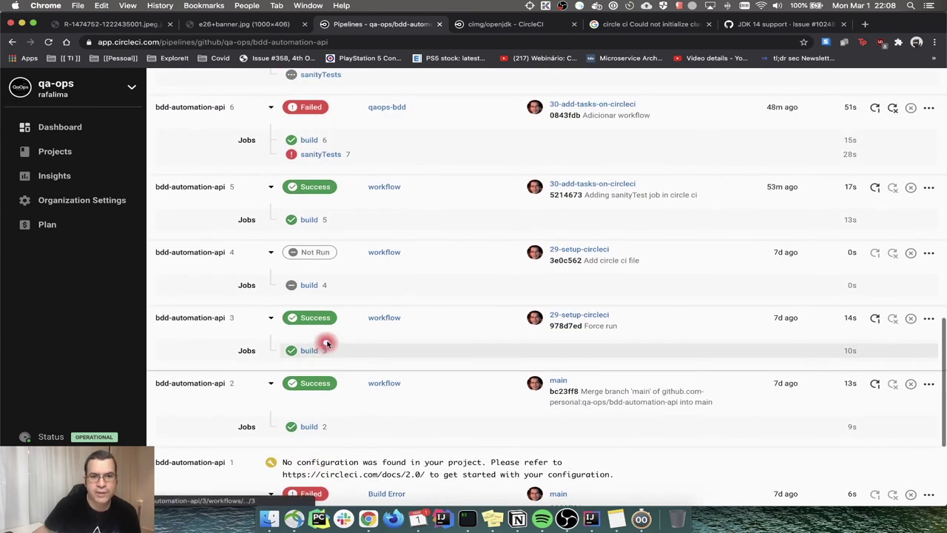
scroll(344, 281, "up", 2)
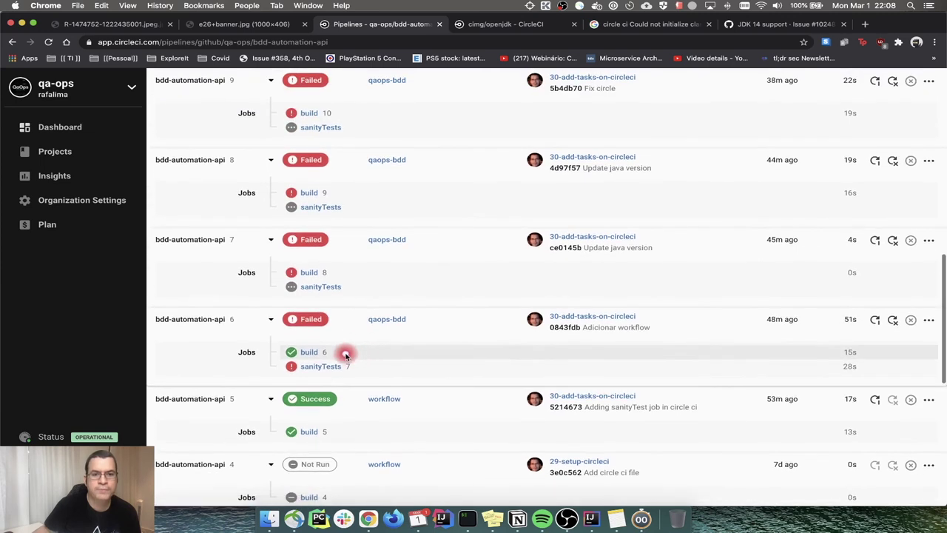
scroll(340, 296, "up", 4)
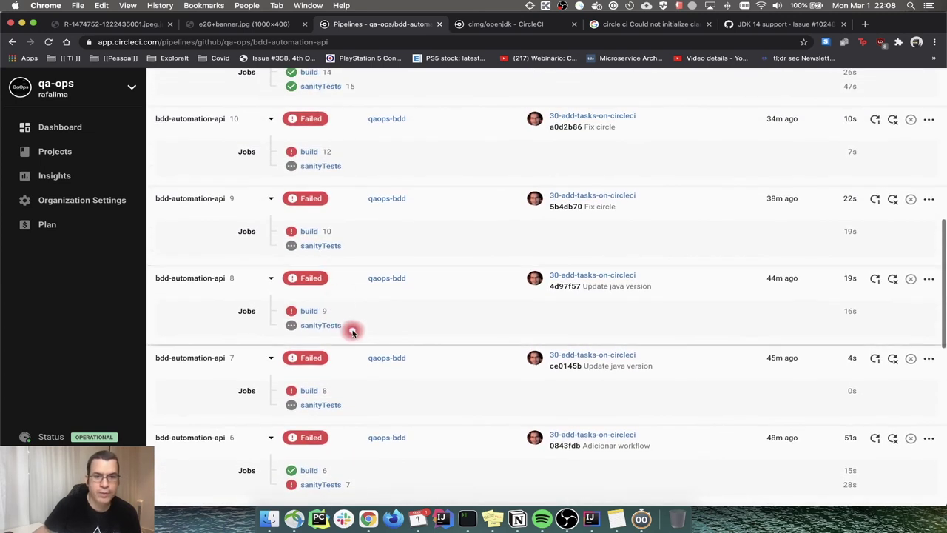
scroll(344, 304, "up", 3)
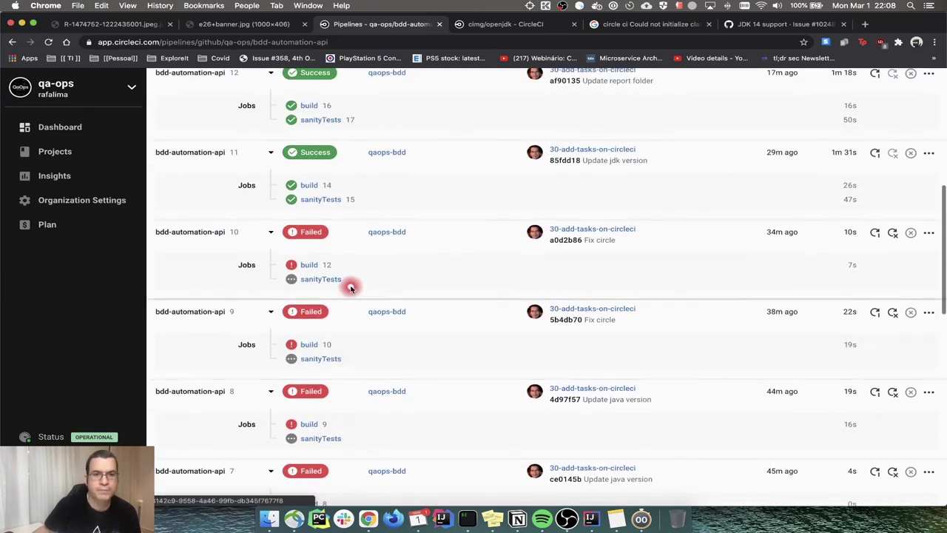
scroll(349, 310, "up", 1)
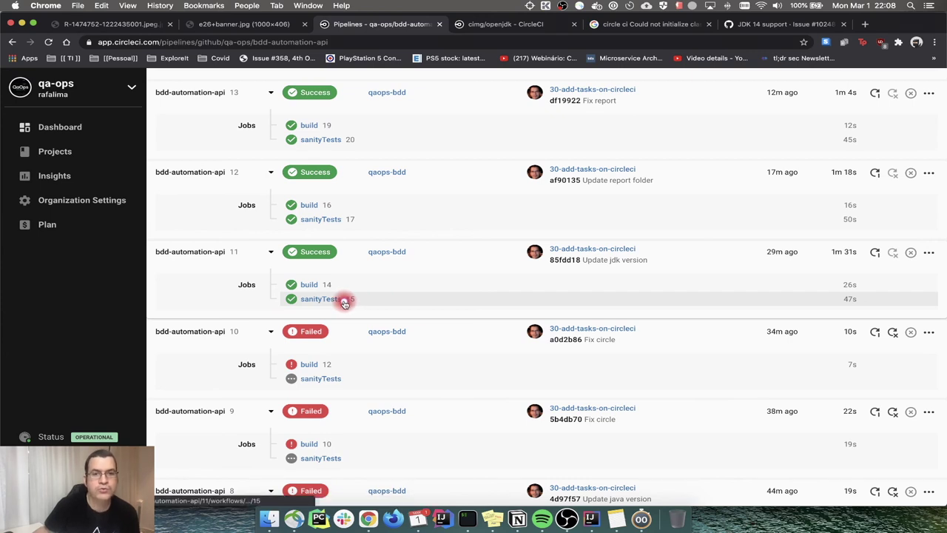
scroll(344, 304, "up", 3)
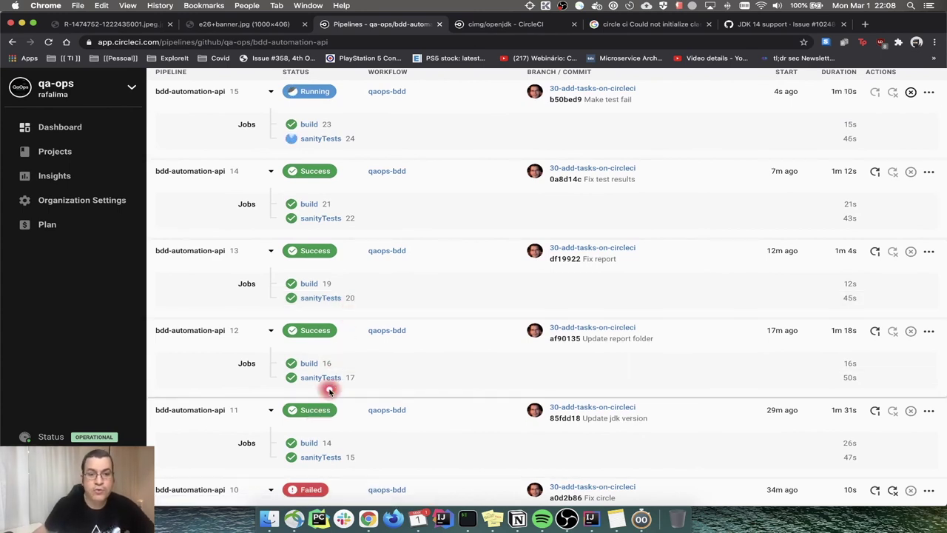
scroll(326, 322, "up", 1)
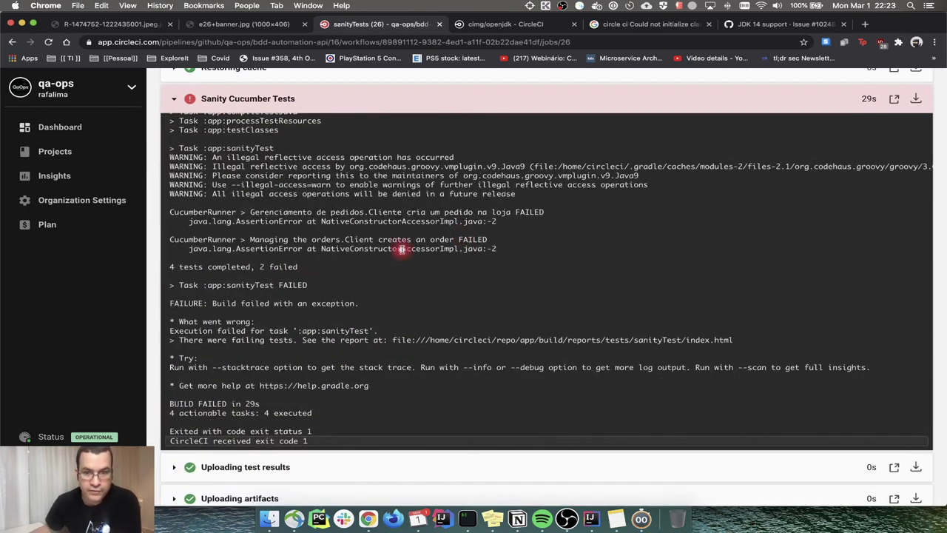
- Open the test results of the failed sanityTests job from the Make test fail commit and review the failures
scroll(401, 249, "up", 3)
scroll(402, 249, "up", 10)
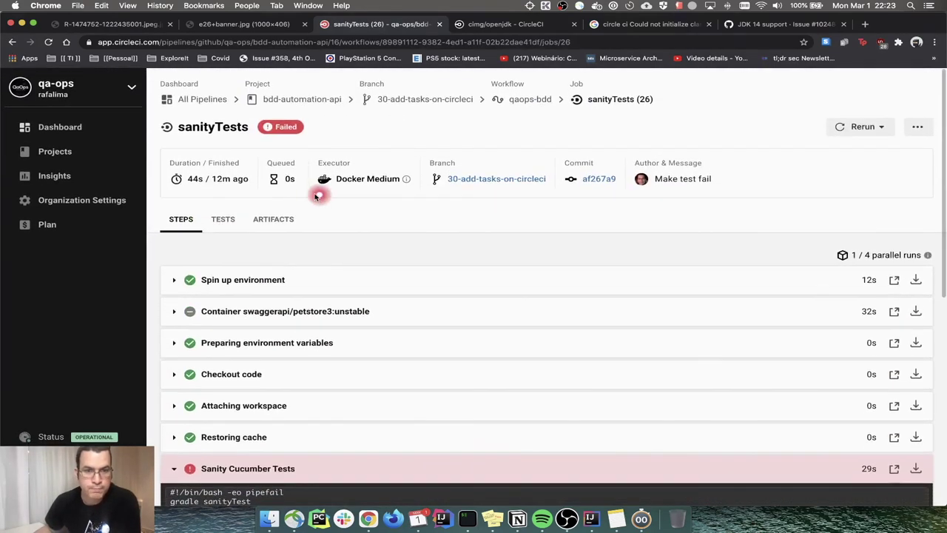
left_click(220, 219)
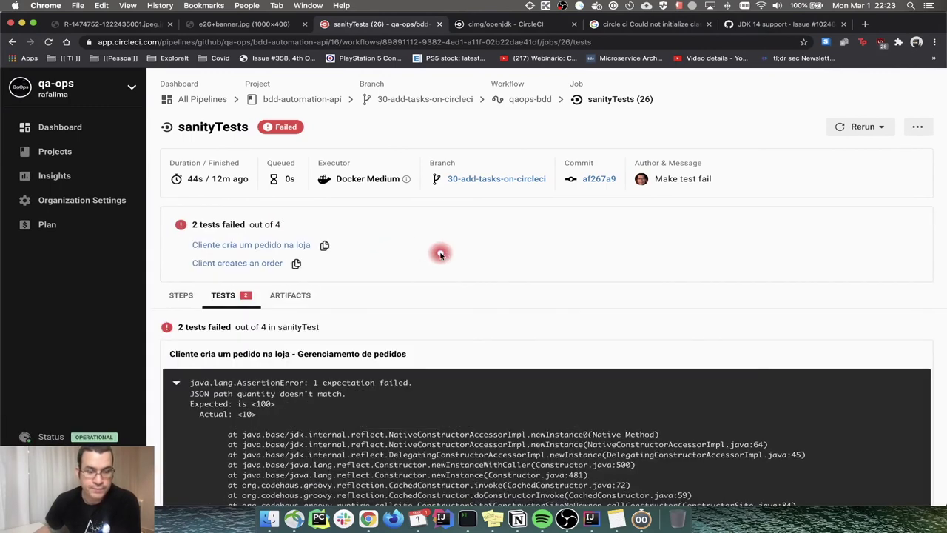
scroll(410, 262, "down", 3)
- Return to the failed job's steps and examine the Sanity Cucumber Tests output
left_click(185, 193)
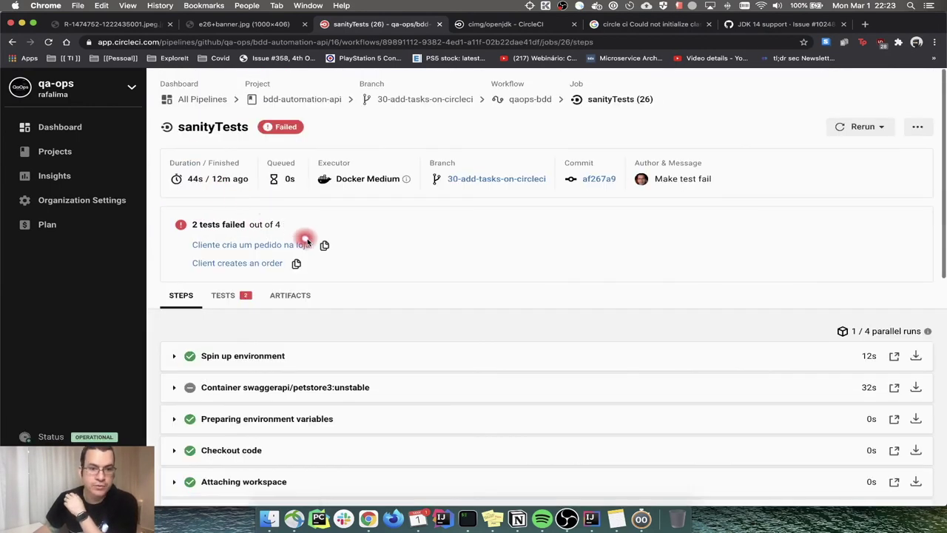
scroll(303, 237, "down", 5)
scroll(296, 202, "down", 5)
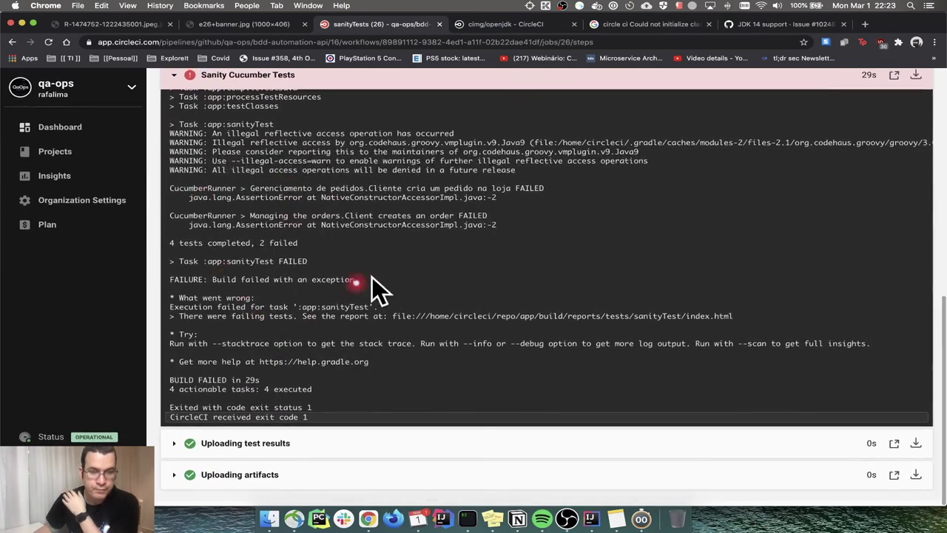
scroll(364, 184, "up", 3)
scroll(333, 181, "up", 10)
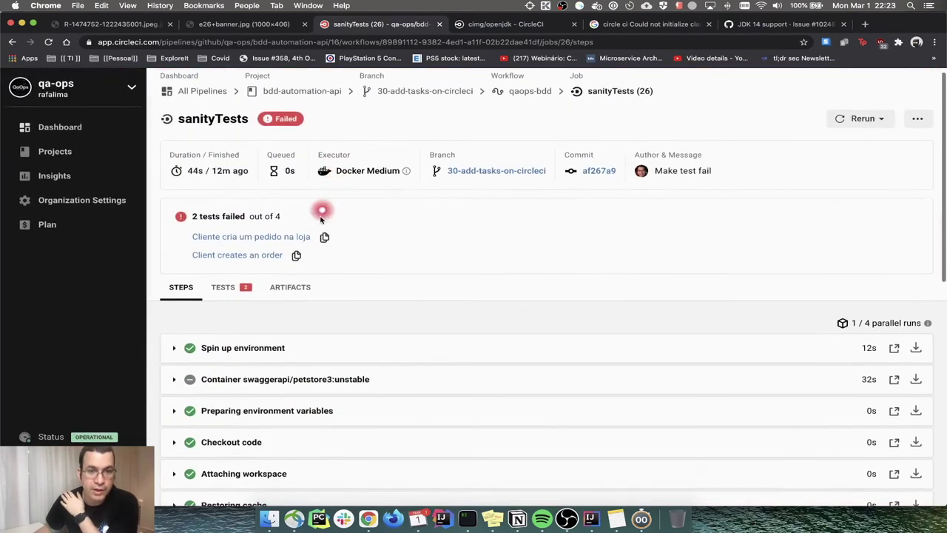
- Open the failed job's app/build/reports/feature.html artifact and examine the loja.feature failure in the Cucumber report
left_click(296, 280)
scroll(296, 313, "down", 1)
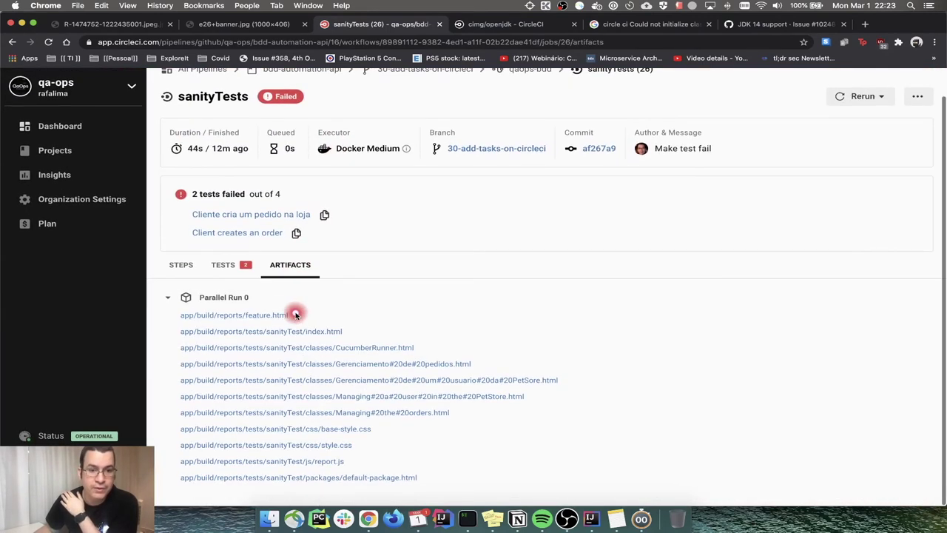
left_click(256, 315)
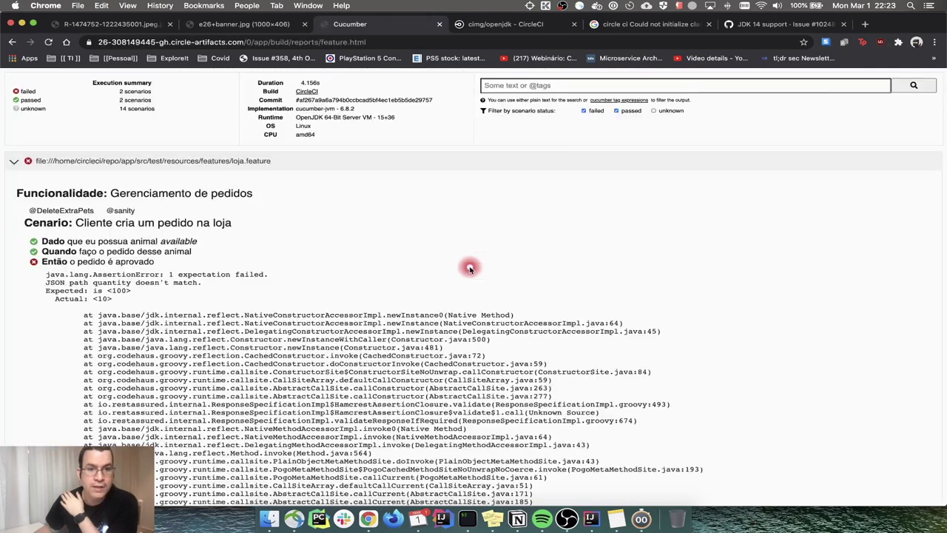
scroll(233, 271, "down", 3)
scroll(234, 271, "down", 1)
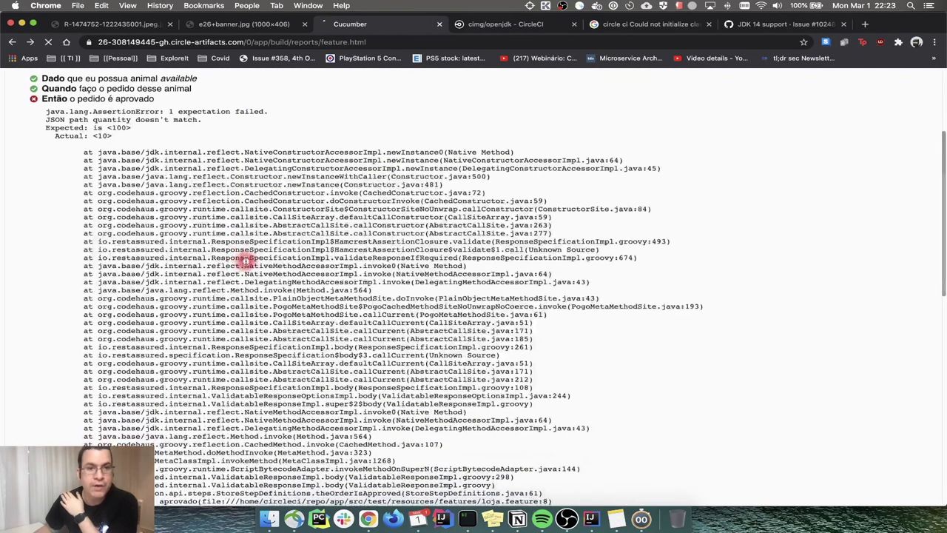
- Go back to the failed job's test results and examine the assertion error for Cliente cria um pedido na loja
key("super+Left")
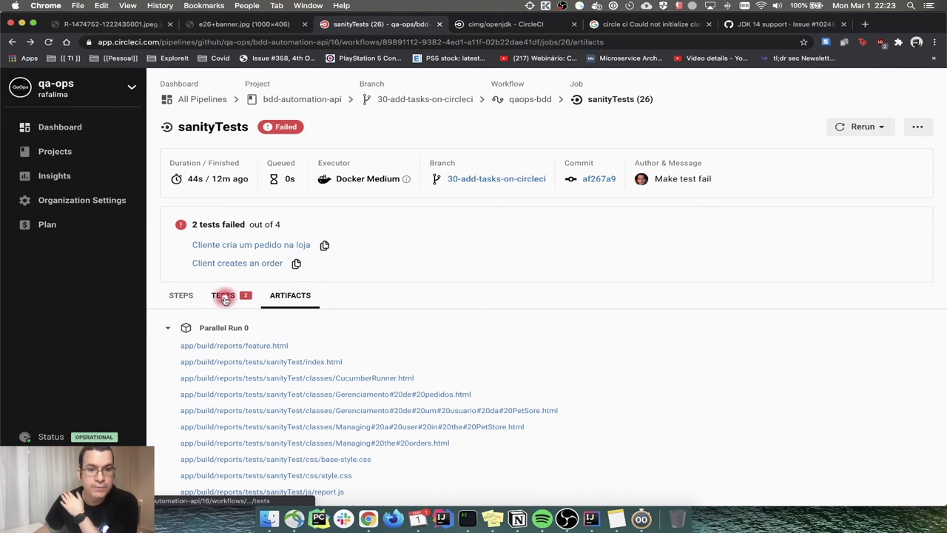
left_click(222, 297)
scroll(511, 302, "down", 4)
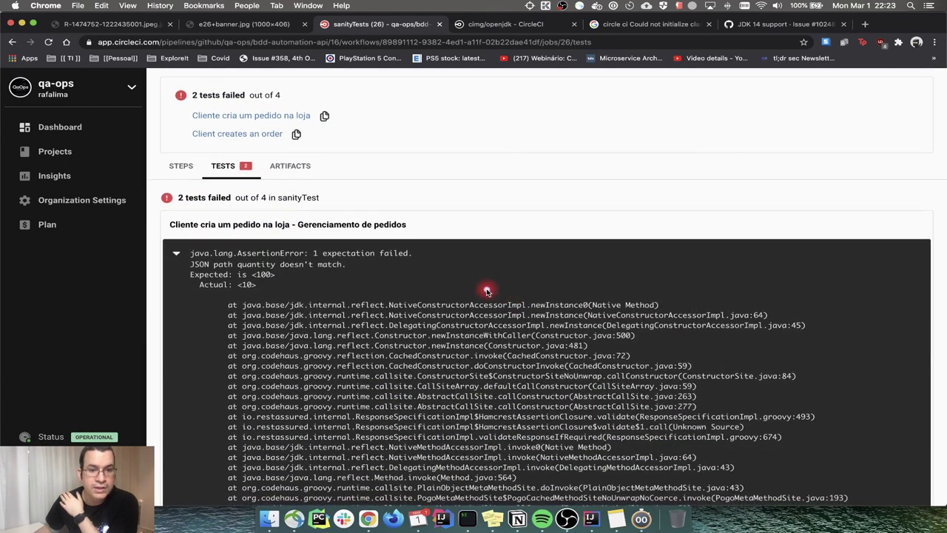
scroll(444, 267, "down", 3)
scroll(245, 193, "up", 5)
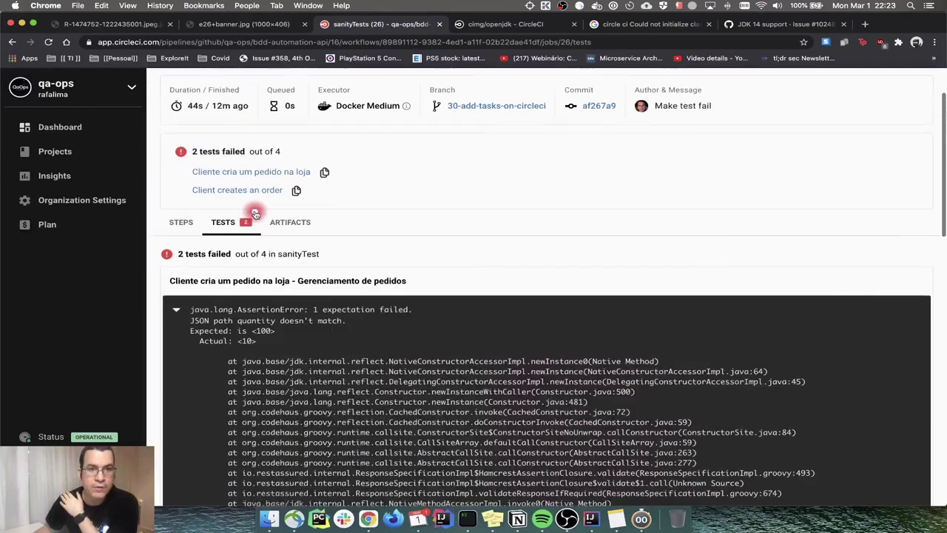
- Review the failed job's test results, jumping from its failure summary to Cliente cria um pedido na loja and Client creates an order
left_click(182, 221)
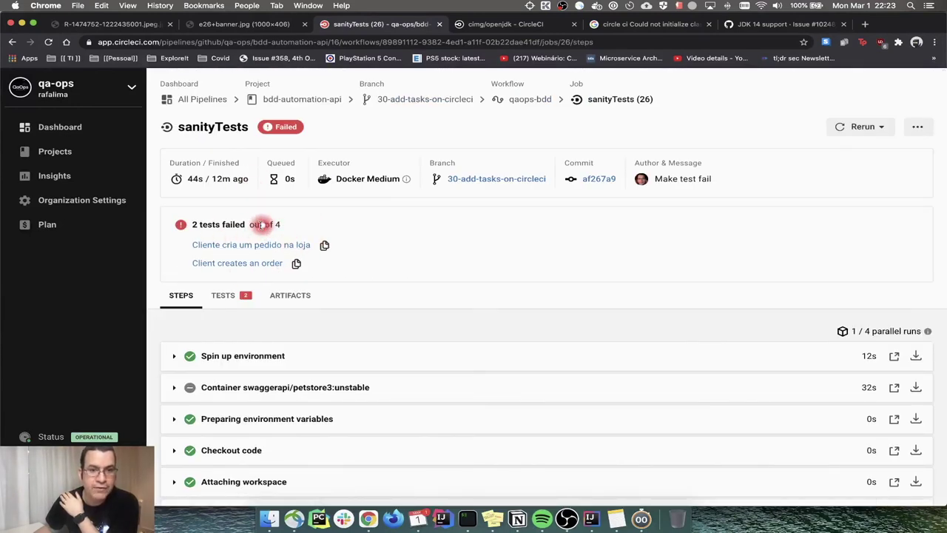
left_click(222, 296)
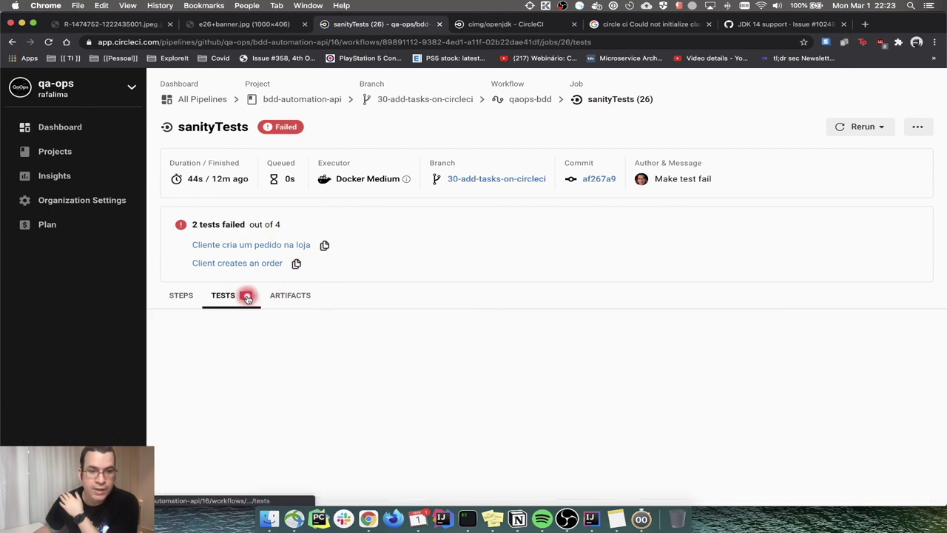
left_click(254, 245)
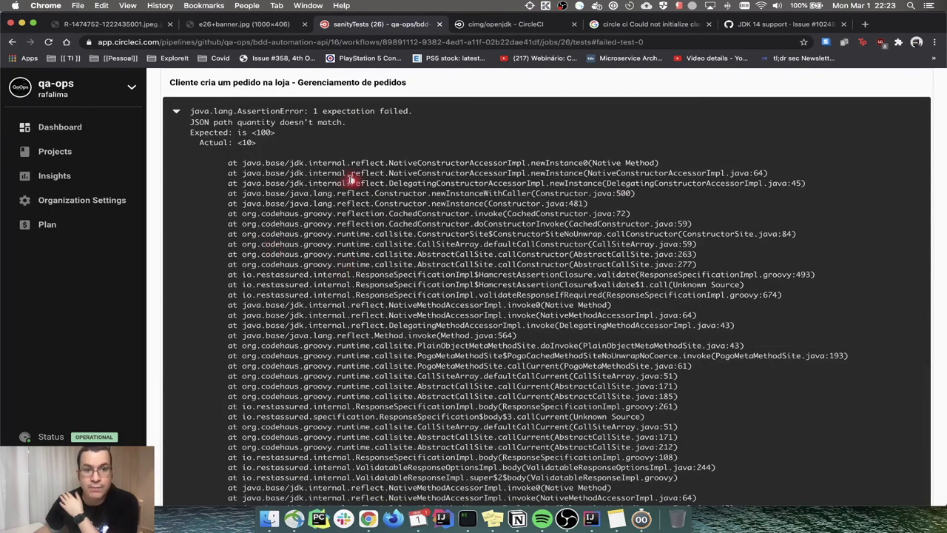
scroll(374, 230, "up", 3)
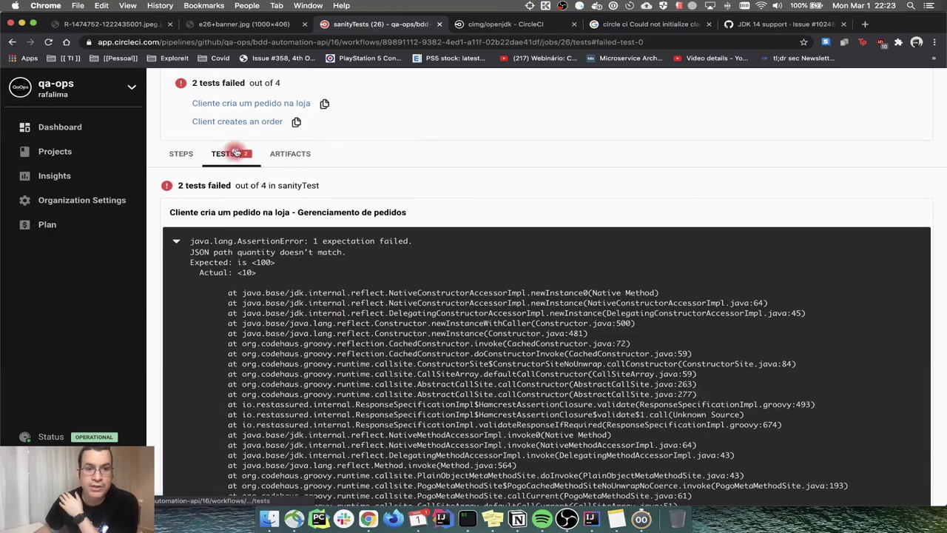
left_click(237, 121)
scroll(285, 140, "up", 4)
scroll(306, 155, "up", 10)
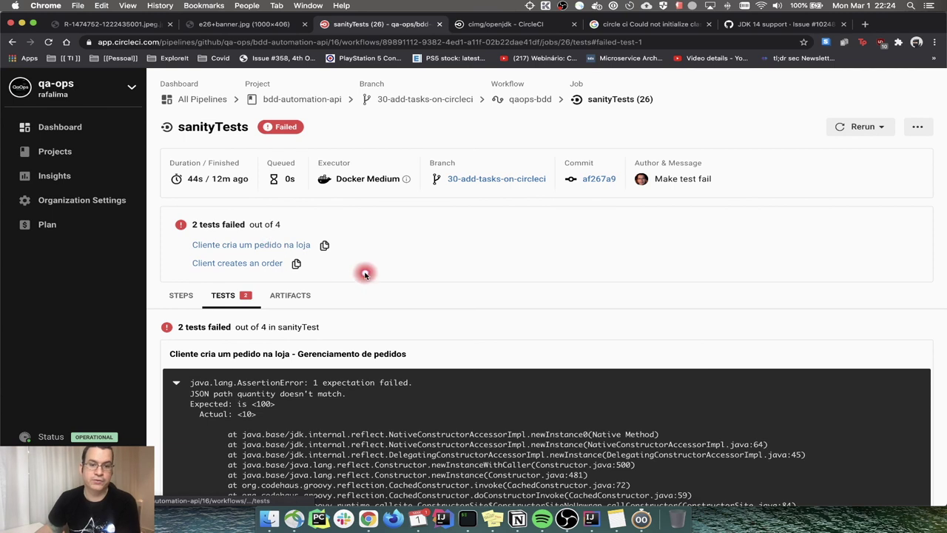
scroll(363, 271, "down", 5)
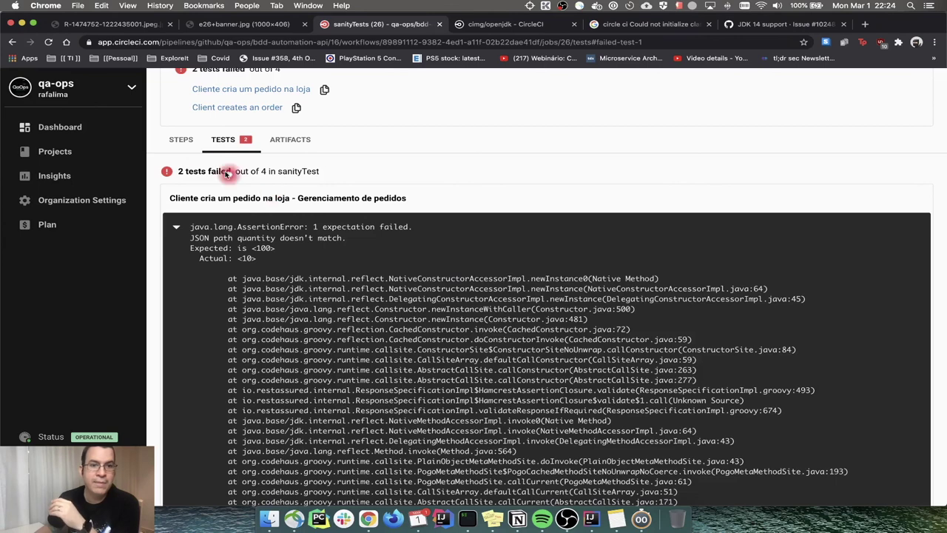
- Switch to the failed job's steps and read the Sanity Cucumber Tests log through to its end
left_click(181, 139)
scroll(350, 243, "down", 3)
scroll(350, 243, "down", 5)
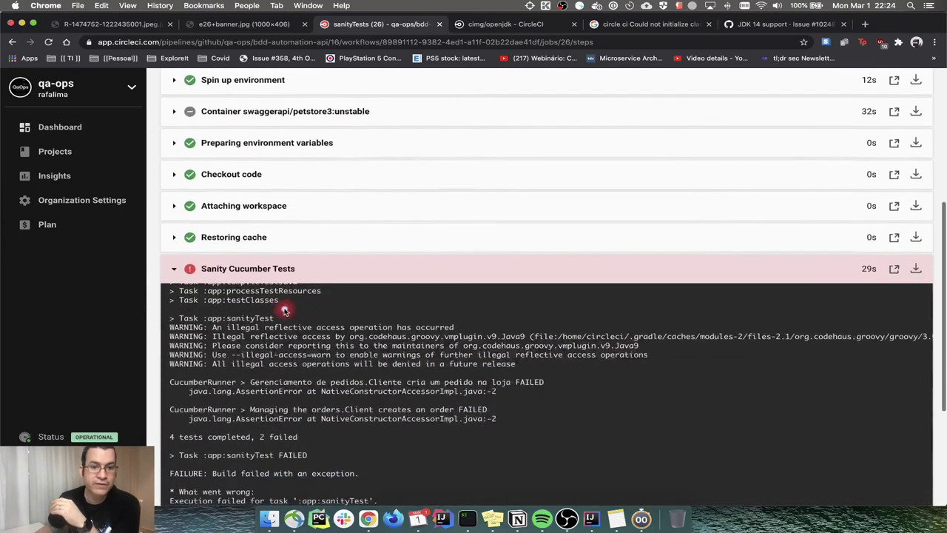
scroll(391, 346, "down", 3)
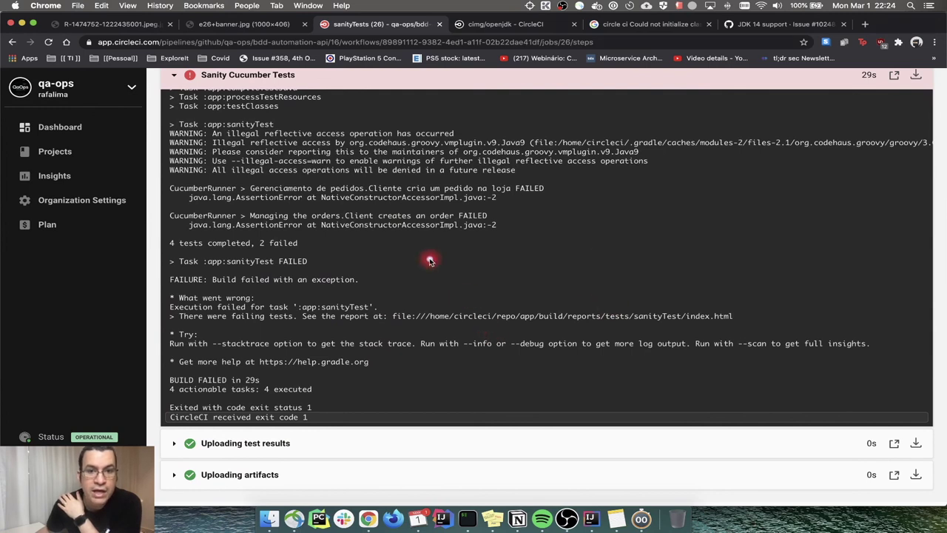
- Open the failure details of Cliente cria um pedido na loja from the summary and compare the expected and actual quantity
scroll(428, 258, "up", 10)
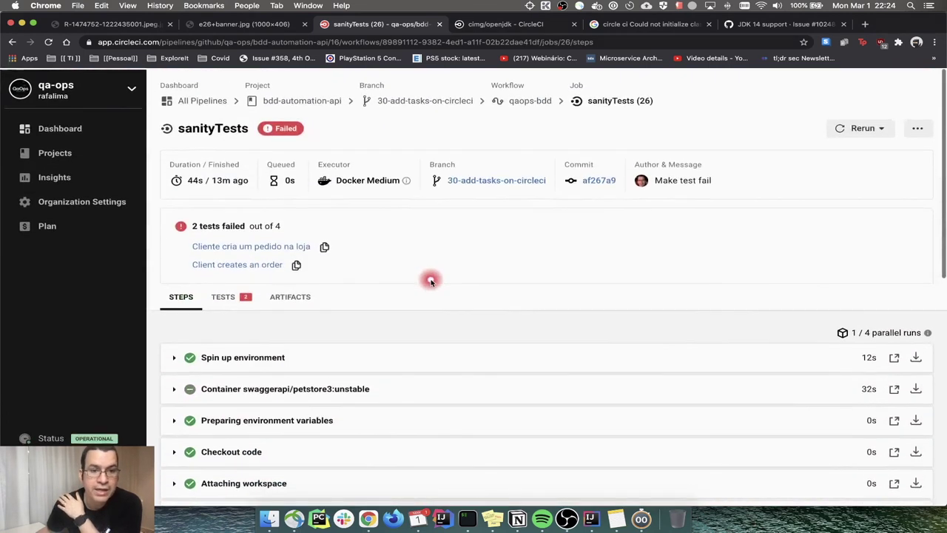
scroll(429, 276, "down", 2)
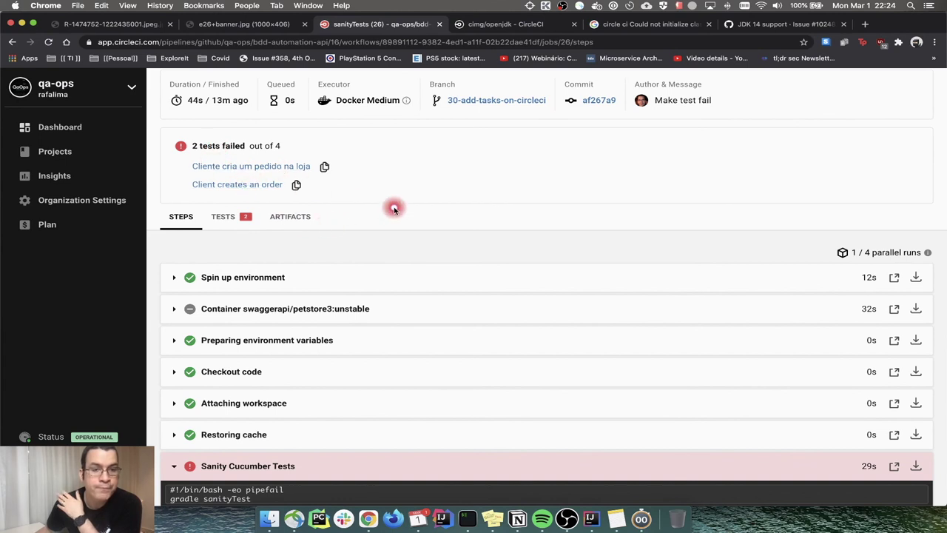
left_click(292, 183)
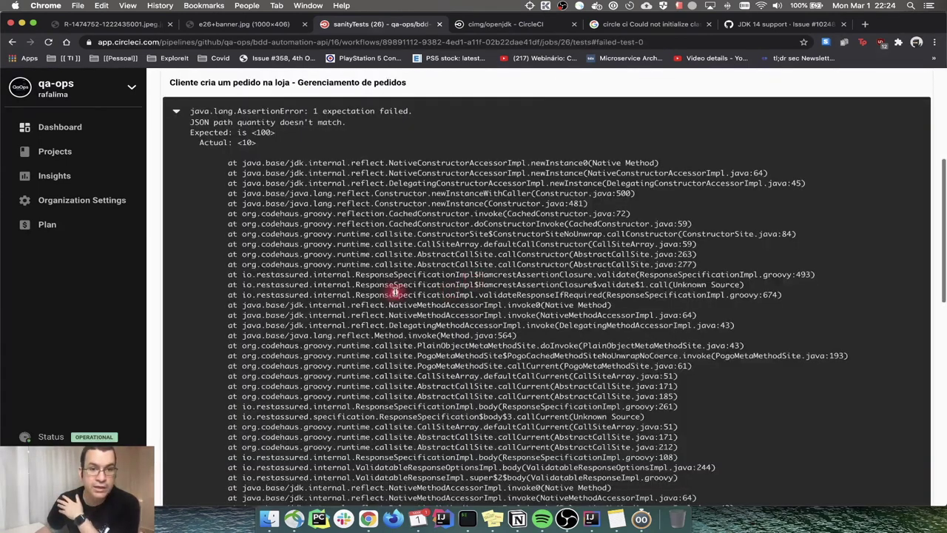
double_click(263, 132)
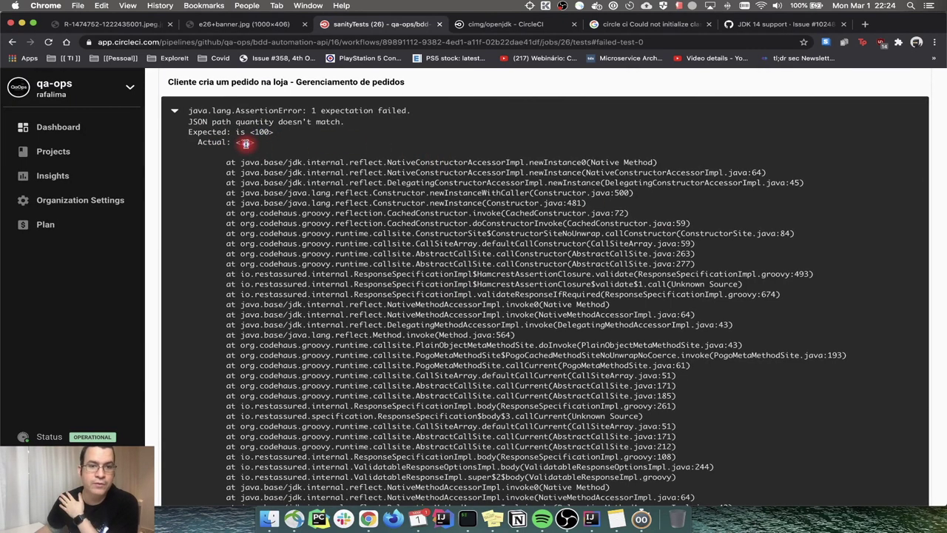
double_click(245, 142)
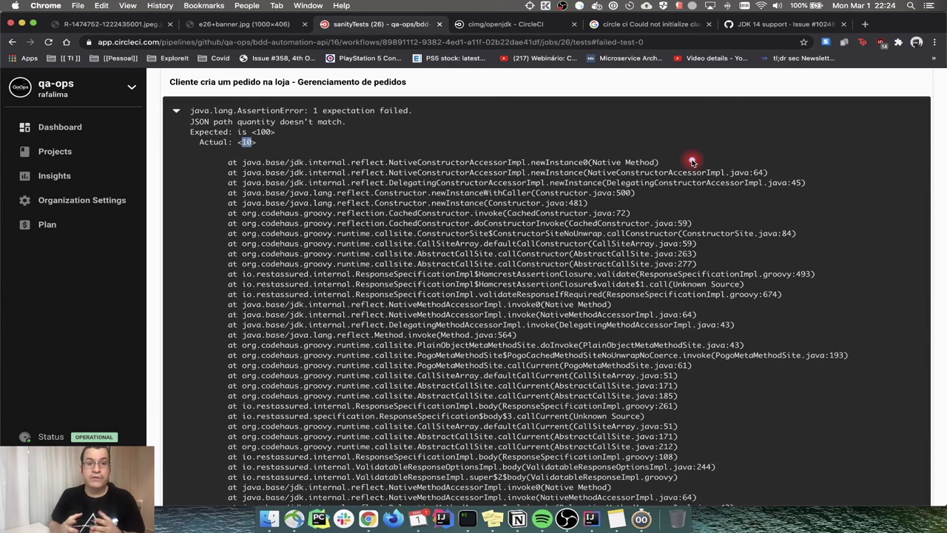
- Return to the bdd-automation-api pipelines and open the qaops-bdd workflow of the failed pipeline 16
scroll(681, 185, "up", 10)
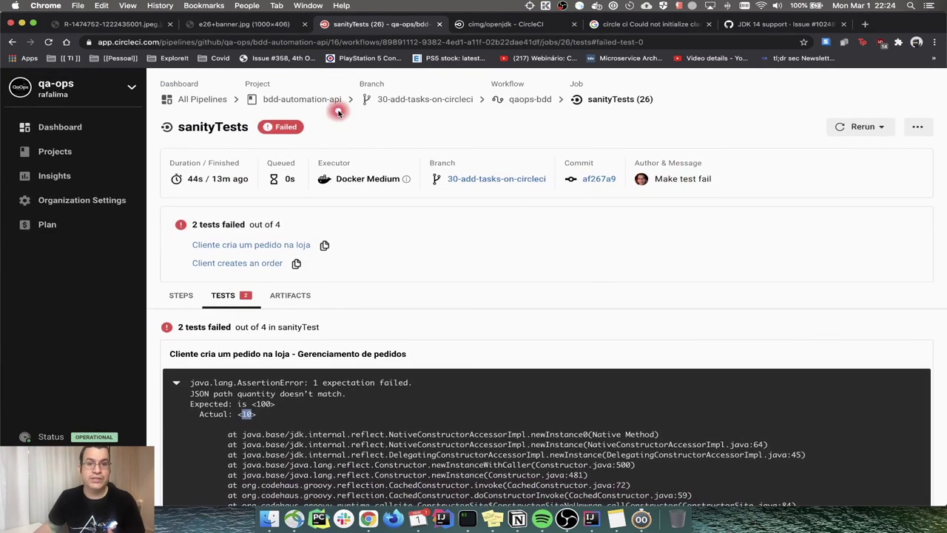
left_click(334, 106)
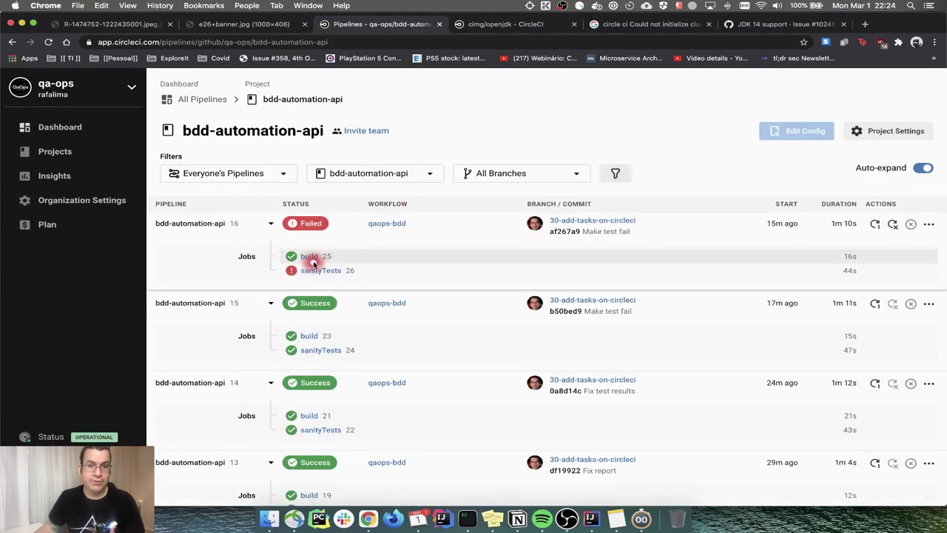
left_click(387, 222)
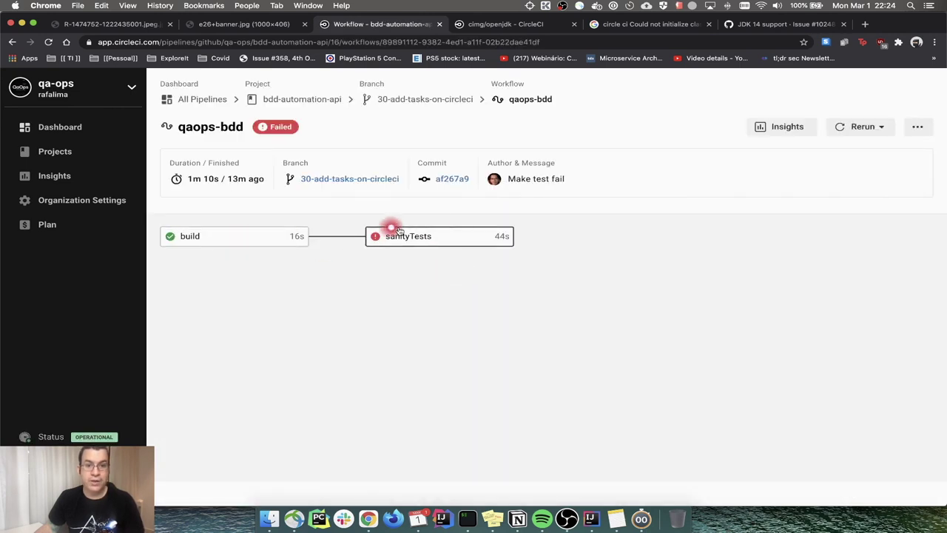